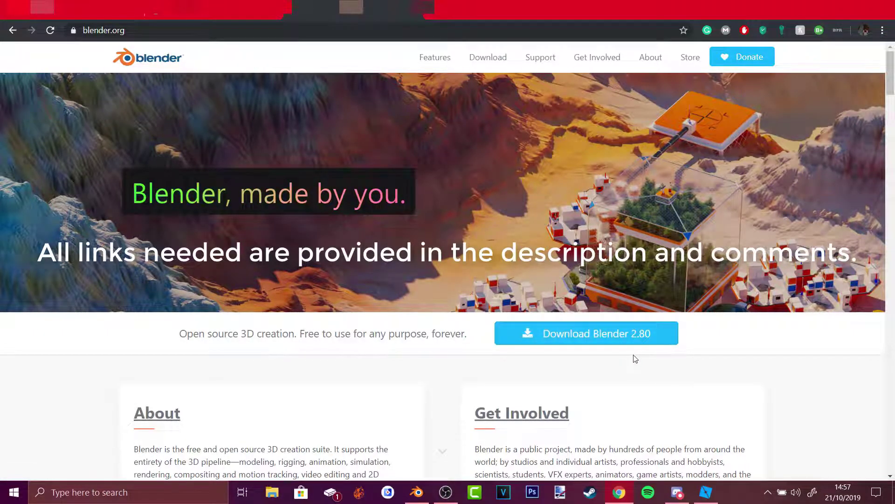
Open the previous versions page for Blender 2.79 from Blender's download page
{"action": "scroll", "coordinate": [620, 373], "scroll_direction": "down", "scroll_amount": 7}
{"action": "scroll", "coordinate": [610, 355], "scroll_direction": "up", "scroll_amount": 7}
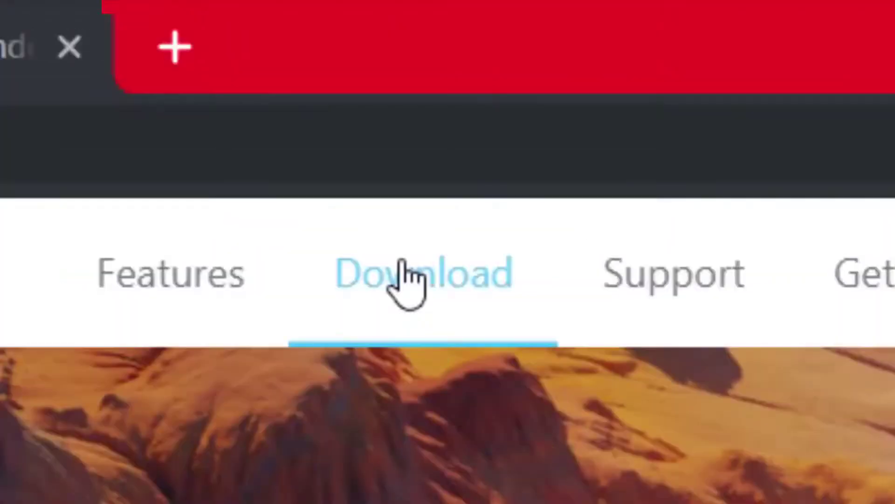
{"action": "left_click", "coordinate": [403, 260]}
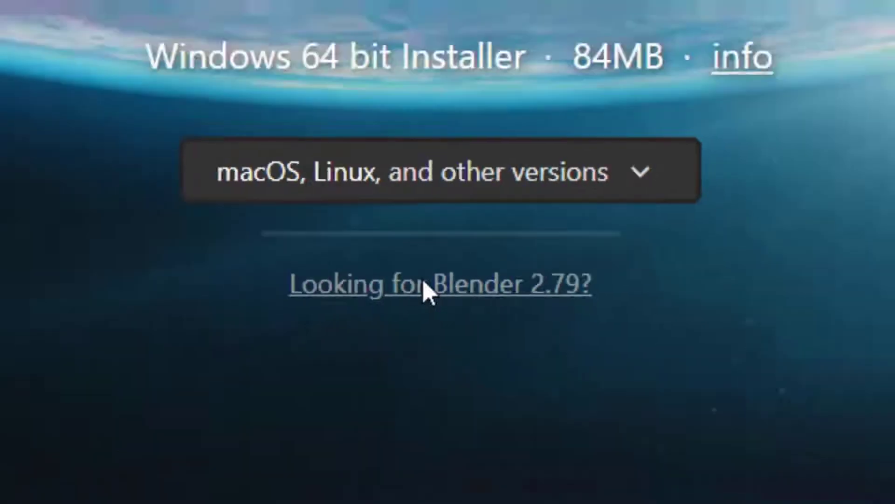
{"action": "left_click", "coordinate": [420, 290]}
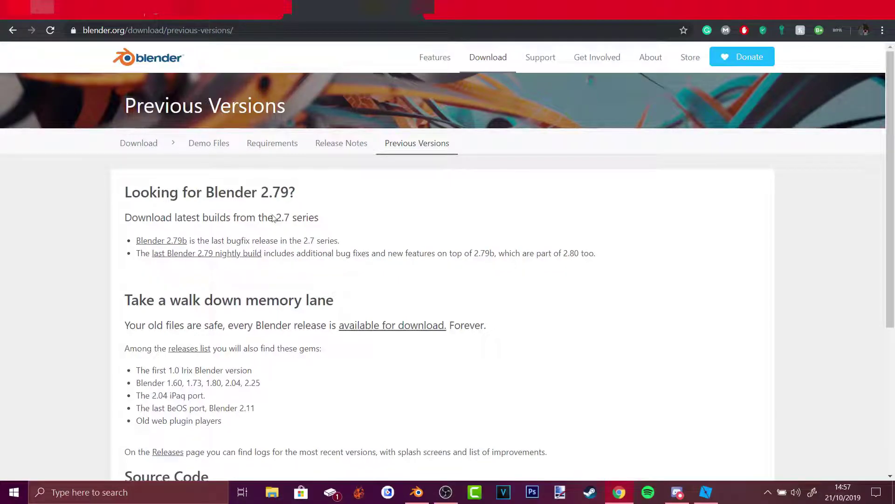
Open the Blender2.79 folder in the archive of all Blender releases
{"action": "scroll", "coordinate": [274, 218], "scroll_direction": "down", "scroll_amount": 1}
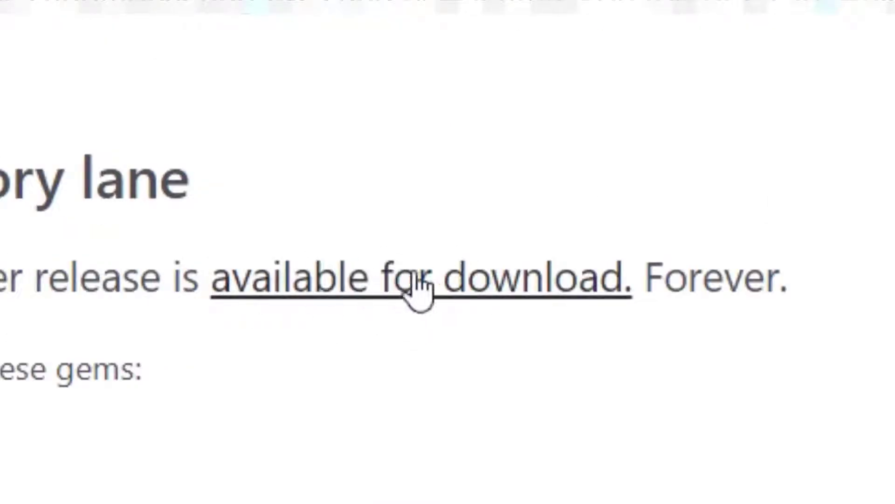
{"action": "left_click", "coordinate": [447, 279]}
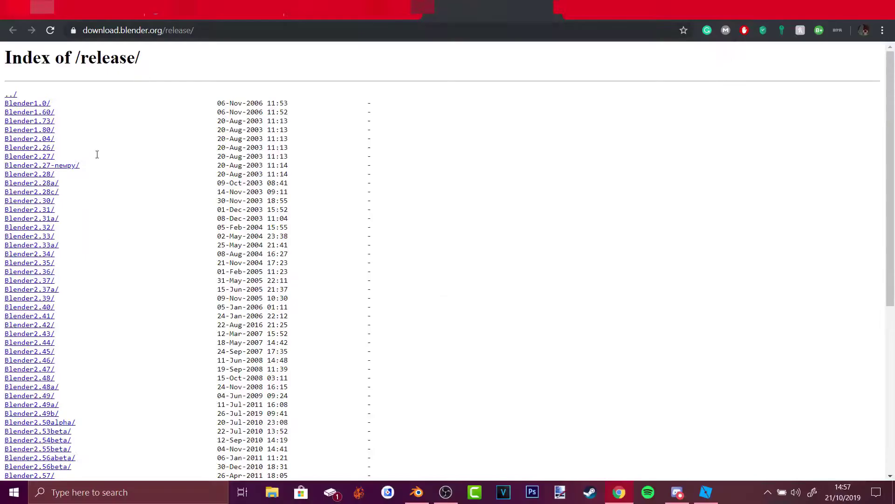
{"action": "scroll", "coordinate": [107, 189], "scroll_direction": "down", "scroll_amount": 6}
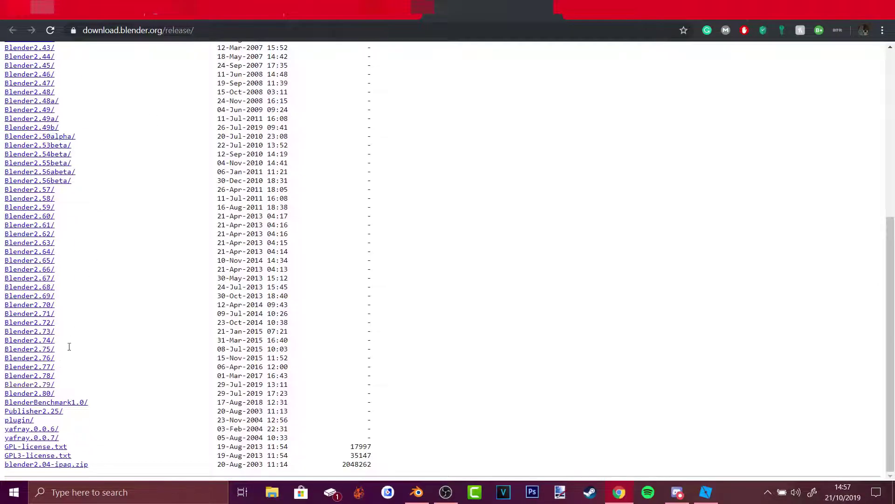
{"action": "left_click", "coordinate": [37, 387]}
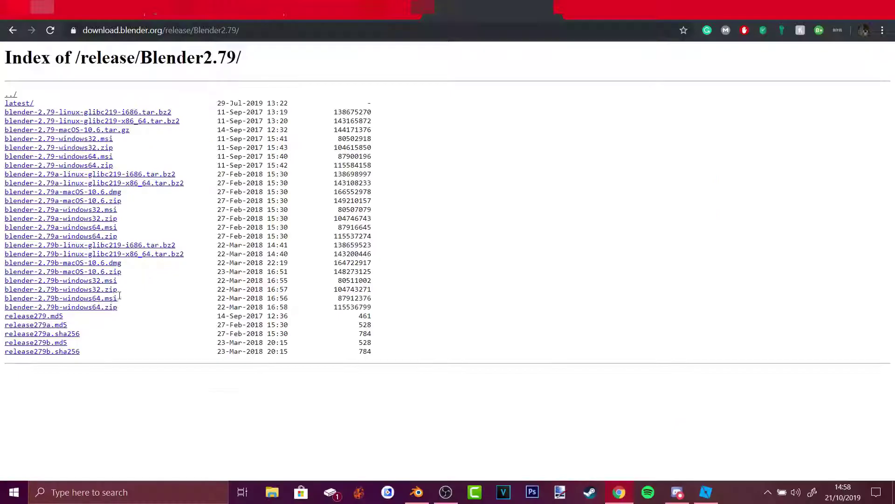
Find Control Panel through the Windows search and view the computer's System information under System and Security
{"action": "left_click", "coordinate": [172, 490]}
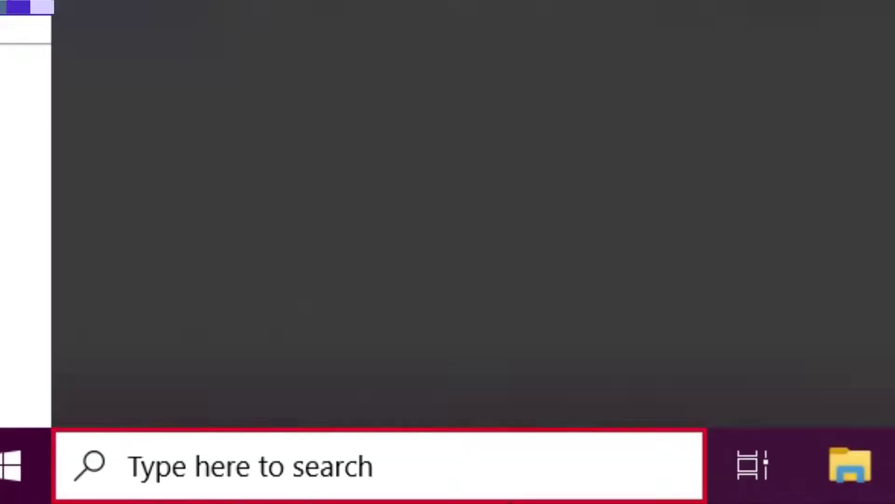
{"action": "type", "text": "control panel"}
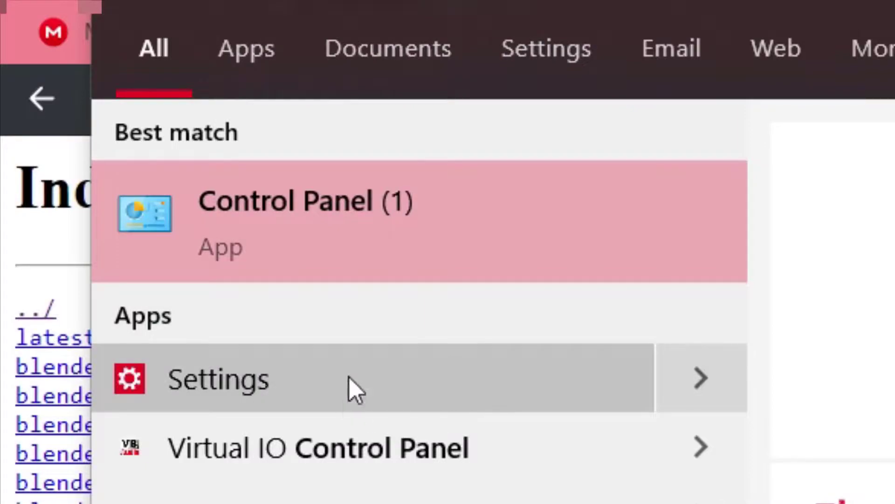
{"action": "left_click", "coordinate": [357, 236]}
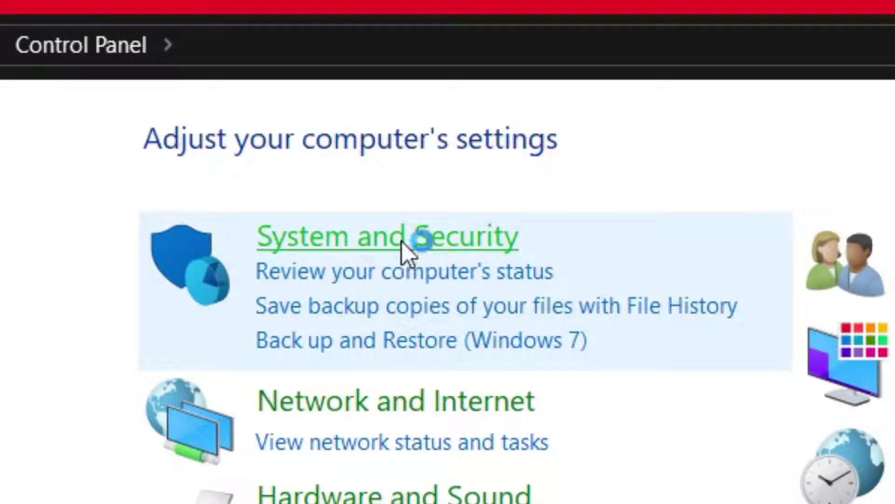
{"action": "left_click", "coordinate": [438, 154]}
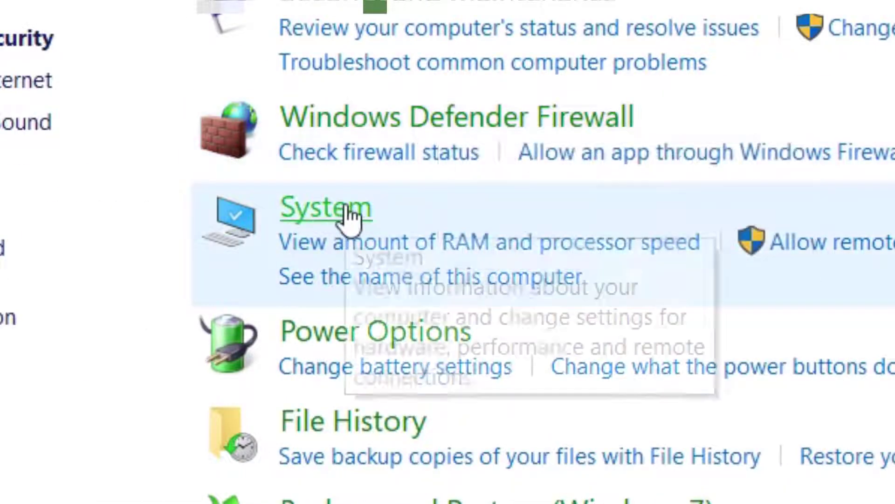
{"action": "left_click", "coordinate": [562, 246]}
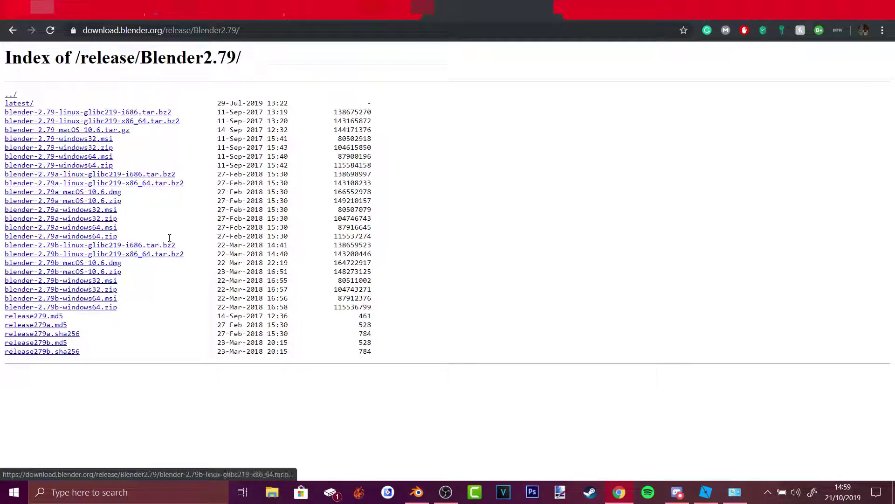
Return to the browser page with the shared MEGA Resources folder
{"action": "key", "text": "alt+Left"}
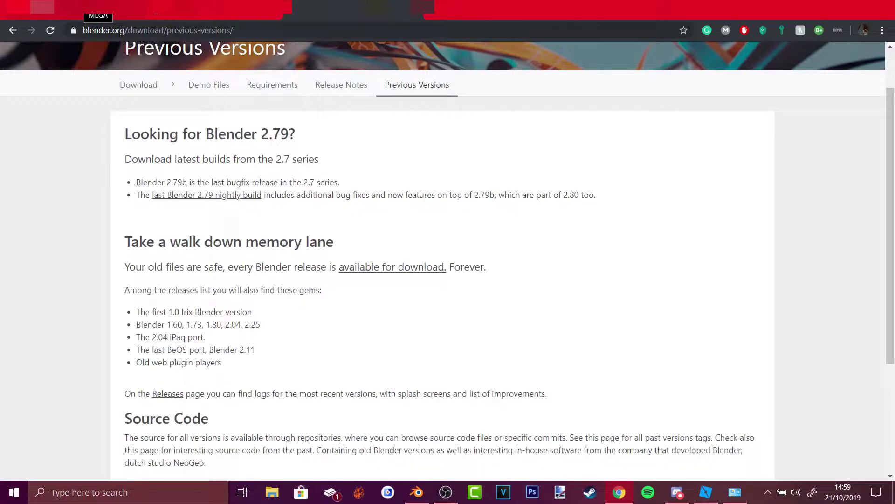
{"action": "left_click", "coordinate": [96, 9]}
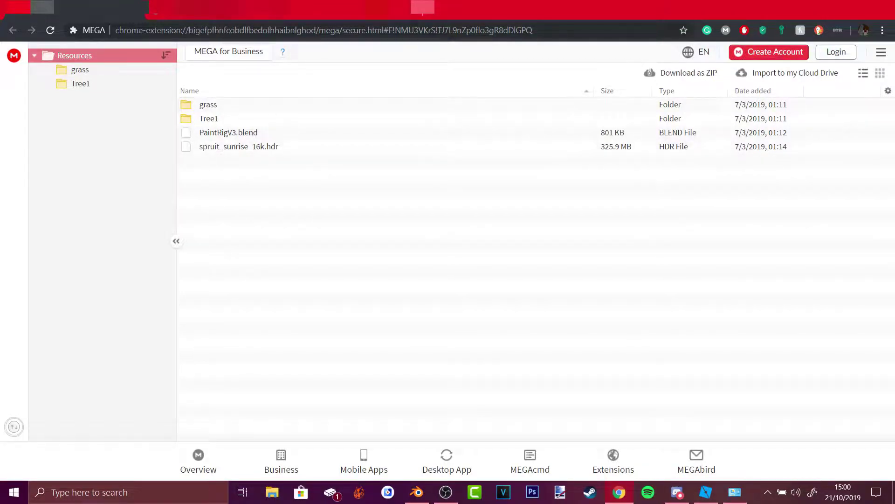
Switch to the HDRI Haven site and open its full collection of HDRIs
{"action": "left_click", "coordinate": [228, 11]}
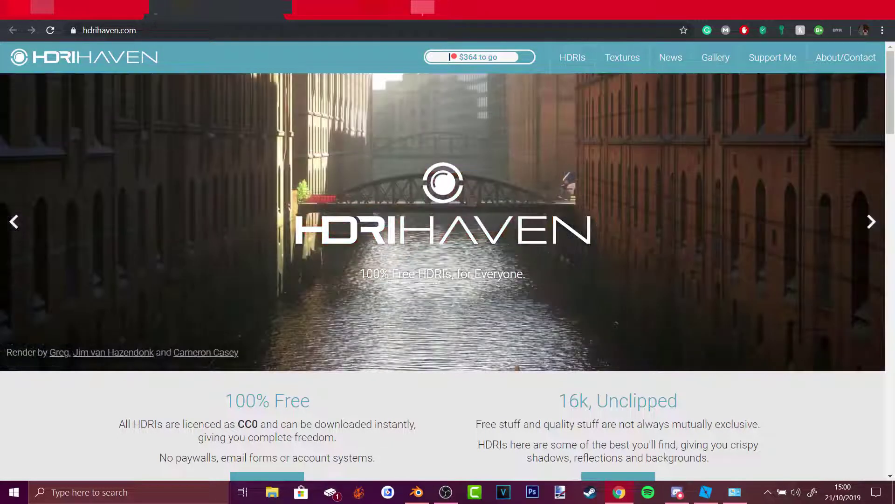
{"action": "scroll", "coordinate": [567, 287], "scroll_direction": "down", "scroll_amount": 15}
{"action": "scroll", "coordinate": [567, 261], "scroll_direction": "up", "scroll_amount": 7}
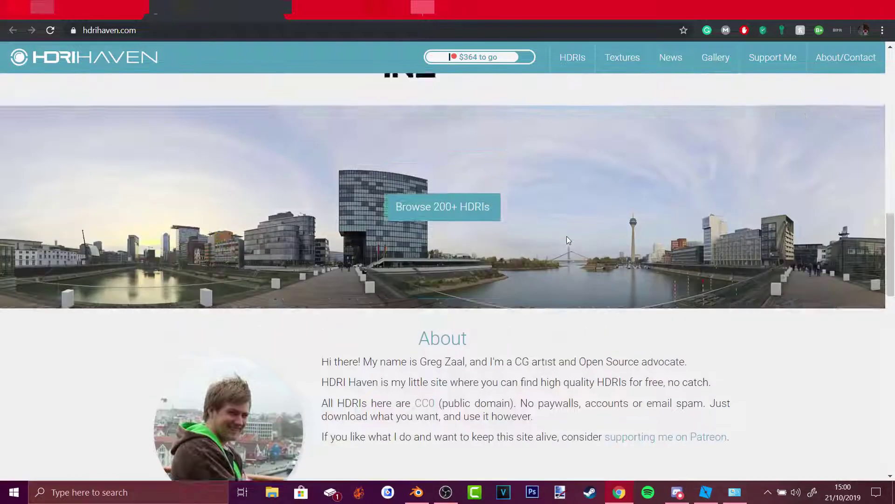
{"action": "scroll", "coordinate": [453, 238], "scroll_direction": "down", "scroll_amount": 4}
{"action": "left_click", "coordinate": [449, 257]}
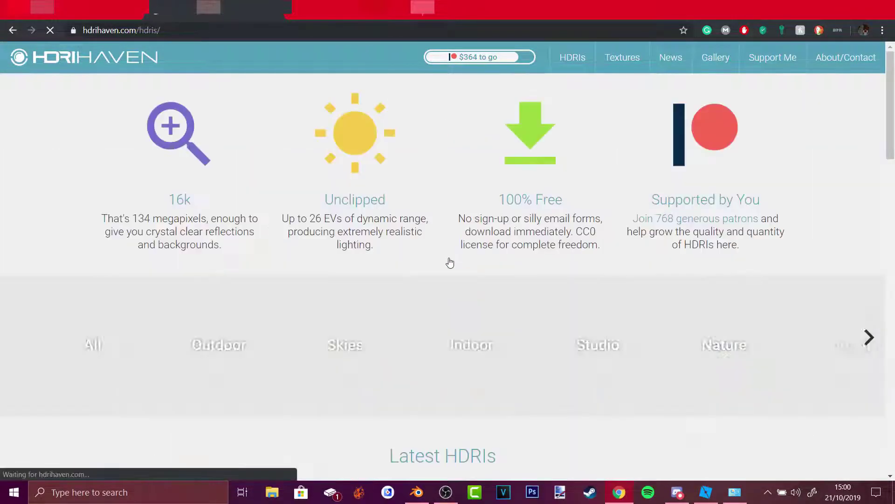
Look through the HDRI categories and open the Studio category
{"action": "scroll", "coordinate": [349, 285], "scroll_direction": "down", "scroll_amount": 3}
{"action": "scroll", "coordinate": [107, 265], "scroll_direction": "down", "scroll_amount": 4}
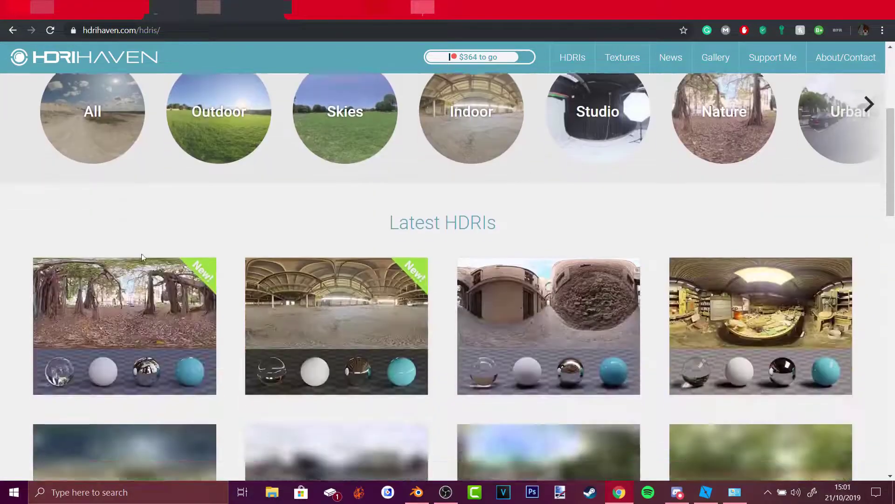
{"action": "scroll", "coordinate": [503, 298], "scroll_direction": "up", "scroll_amount": 4}
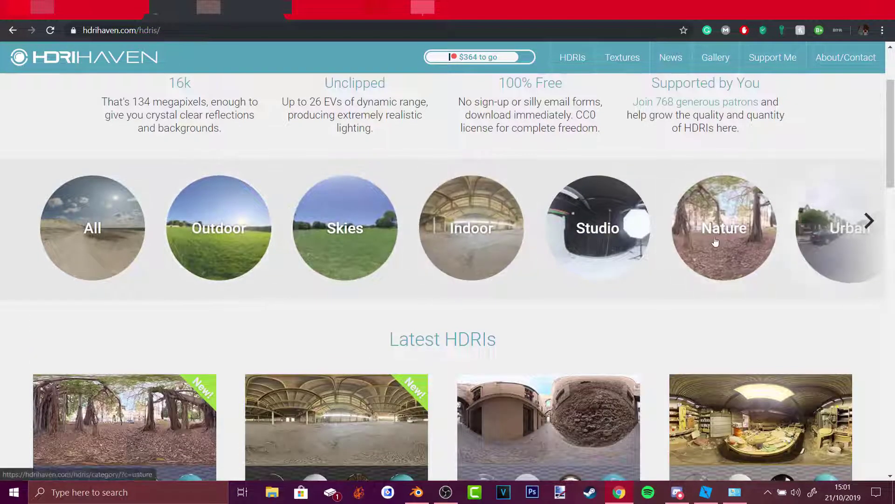
{"action": "left_click", "coordinate": [628, 240]}
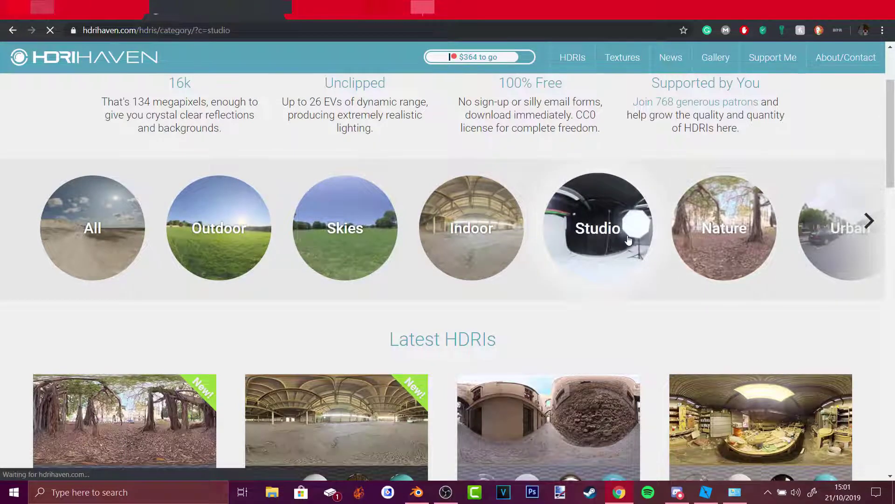
Browse the studio HDRIs and open the page of Studio Small 07
{"action": "scroll", "coordinate": [699, 243], "scroll_direction": "down", "scroll_amount": 3}
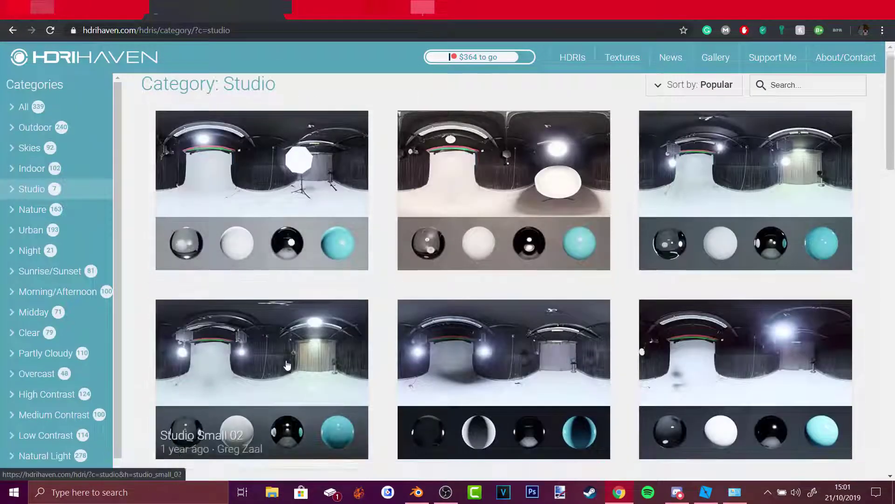
{"action": "scroll", "coordinate": [723, 277], "scroll_direction": "down", "scroll_amount": 3}
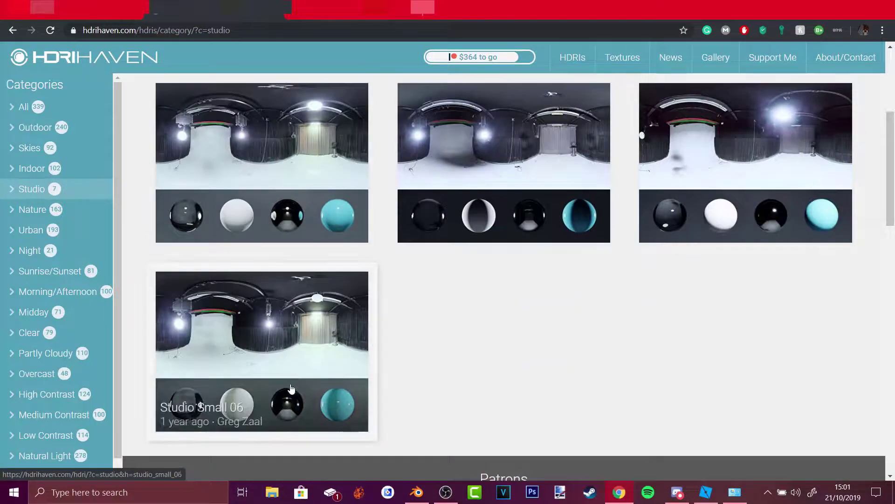
{"action": "scroll", "coordinate": [298, 327], "scroll_direction": "up", "scroll_amount": 2}
{"action": "scroll", "coordinate": [299, 280], "scroll_direction": "up", "scroll_amount": 3}
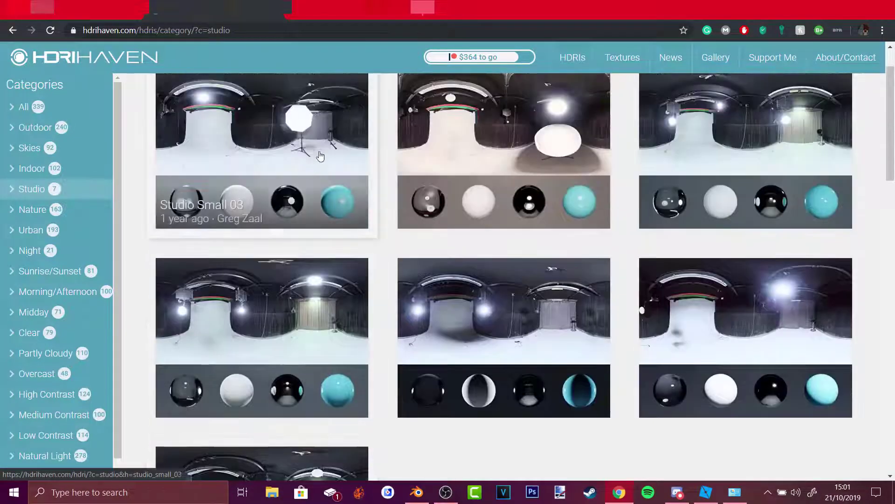
{"action": "scroll", "coordinate": [320, 156], "scroll_direction": "up", "scroll_amount": 2}
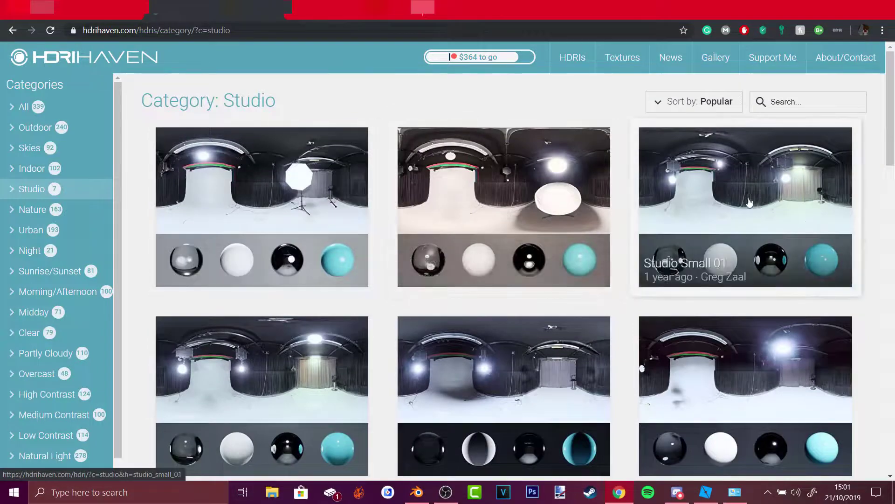
{"action": "scroll", "coordinate": [724, 336], "scroll_direction": "down", "scroll_amount": 1}
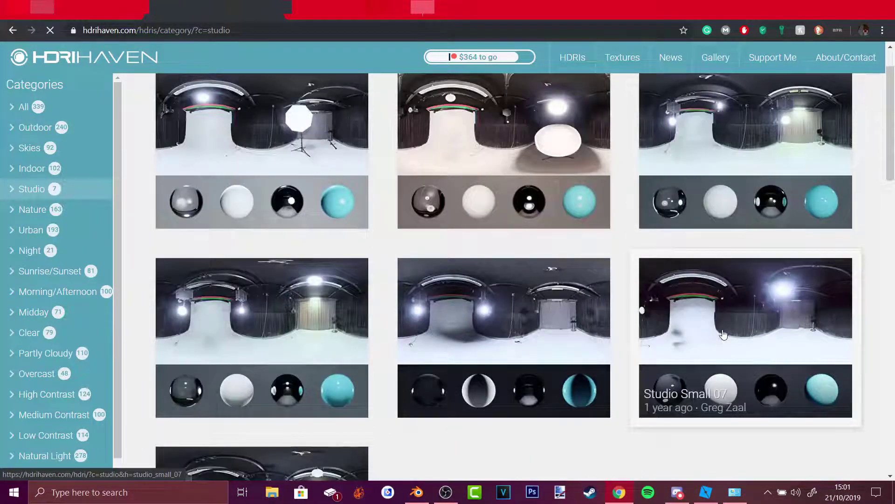
{"action": "left_click", "coordinate": [724, 334]}
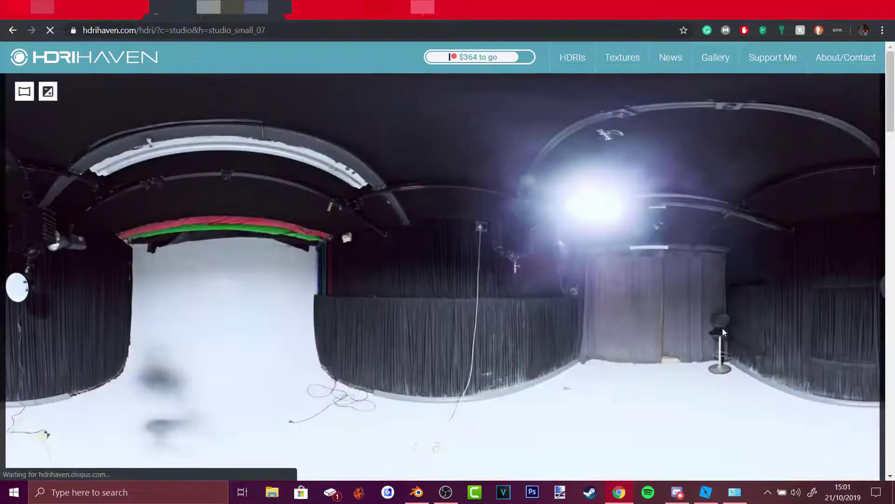
Examine the download resolutions and file sizes offered for the Studio Small 07 HDRI, up to 16k
{"action": "scroll", "coordinate": [721, 332], "scroll_direction": "down", "scroll_amount": 10}
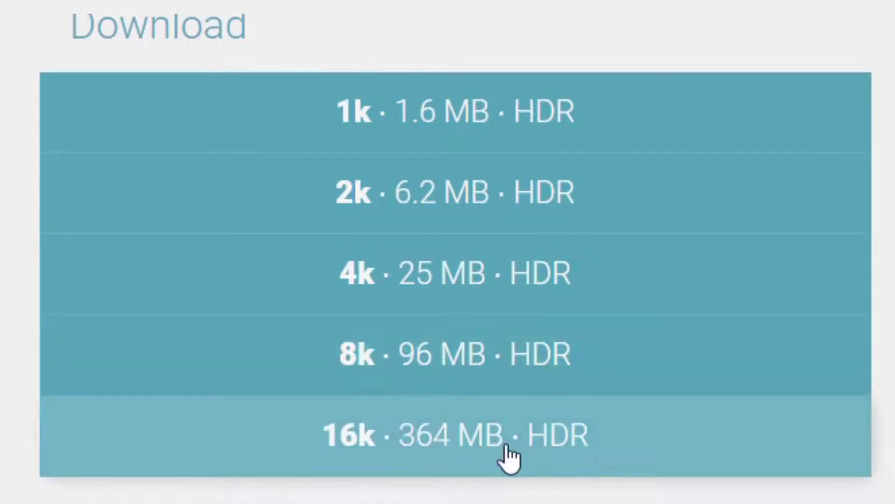
{"action": "scroll", "coordinate": [343, 425], "scroll_direction": "down", "scroll_amount": 5}
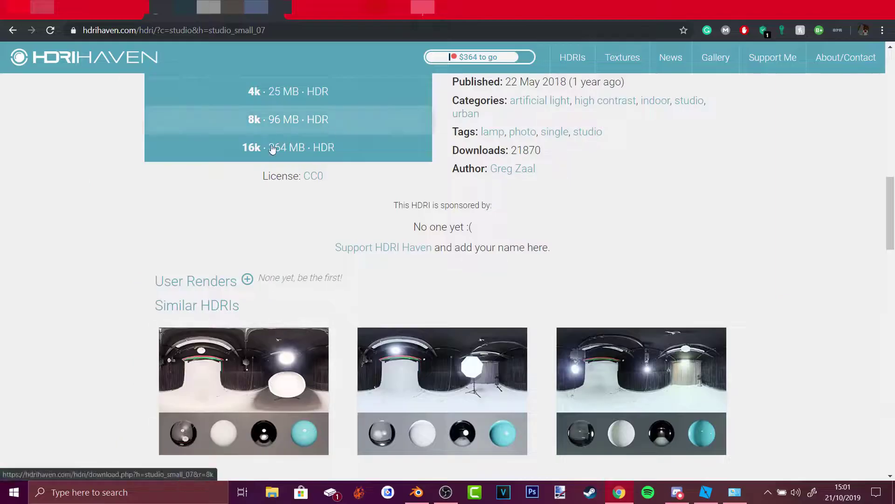
{"action": "scroll", "coordinate": [322, 158], "scroll_direction": "up", "scroll_amount": 1}
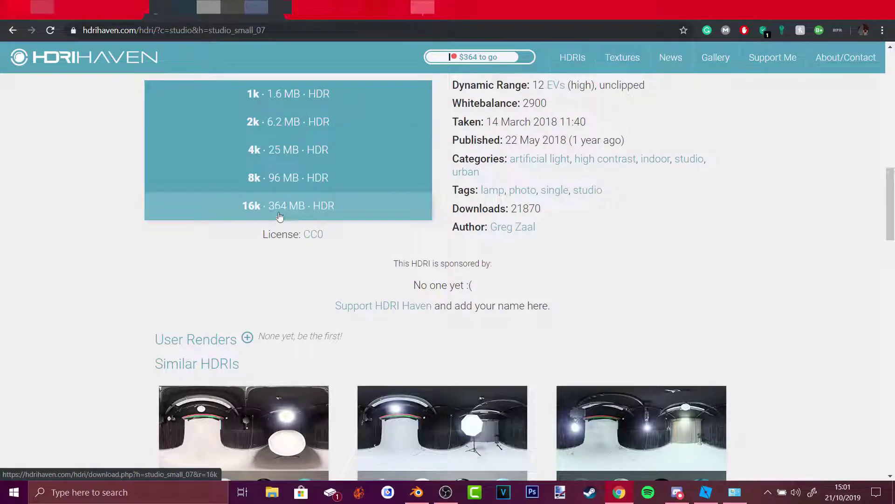
{"action": "scroll", "coordinate": [286, 225], "scroll_direction": "down", "scroll_amount": 2}
Review the shared MEGA Resources files alongside the Studio Small 07 HDRI page
{"action": "left_click", "coordinate": [112, 16]}
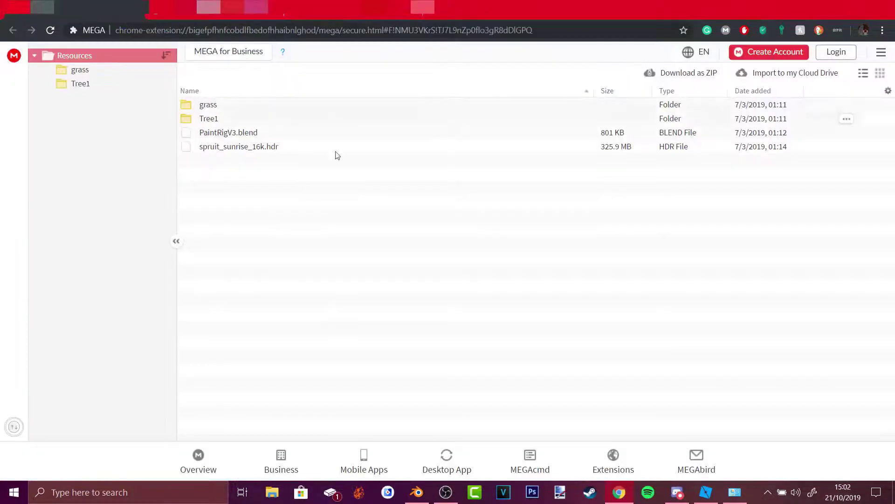
{"action": "left_click", "coordinate": [233, 10]}
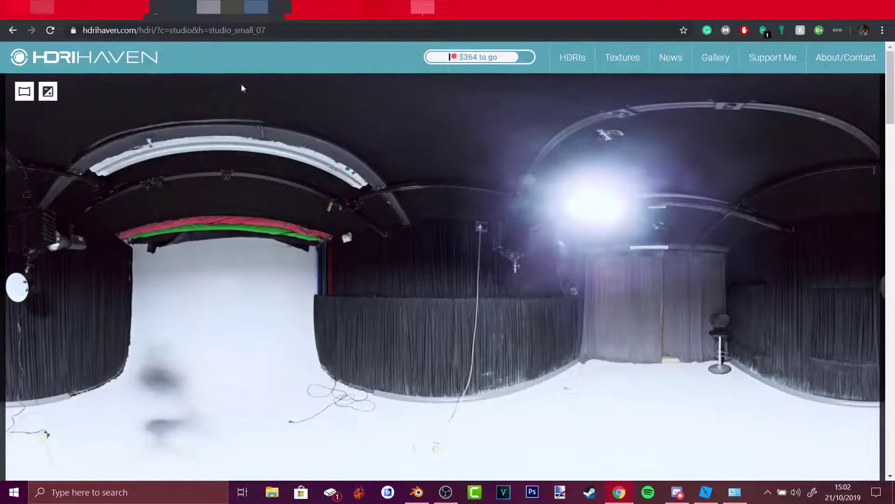
{"action": "scroll", "coordinate": [496, 258], "scroll_direction": "down", "scroll_amount": 5}
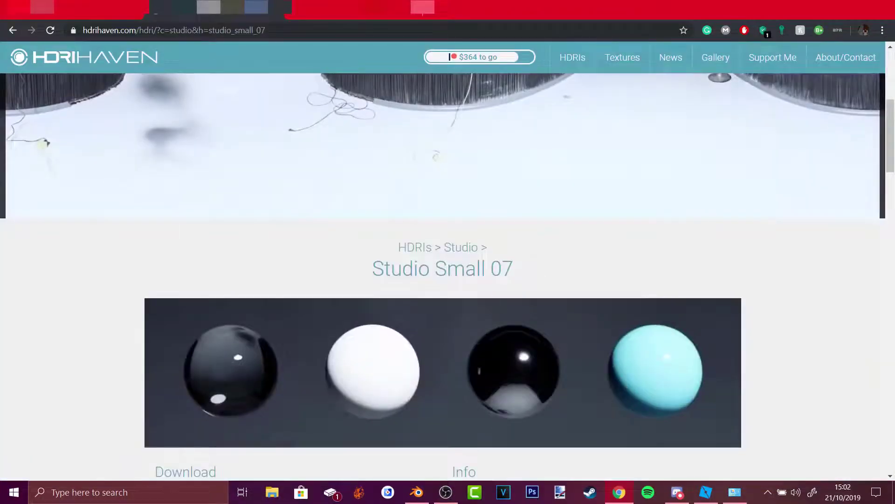
{"action": "left_click", "coordinate": [112, 13]}
{"action": "left_click", "coordinate": [213, 11]}
{"action": "scroll", "coordinate": [393, 282], "scroll_direction": "down", "scroll_amount": 2}
{"action": "scroll", "coordinate": [234, 155], "scroll_direction": "up", "scroll_amount": 7}
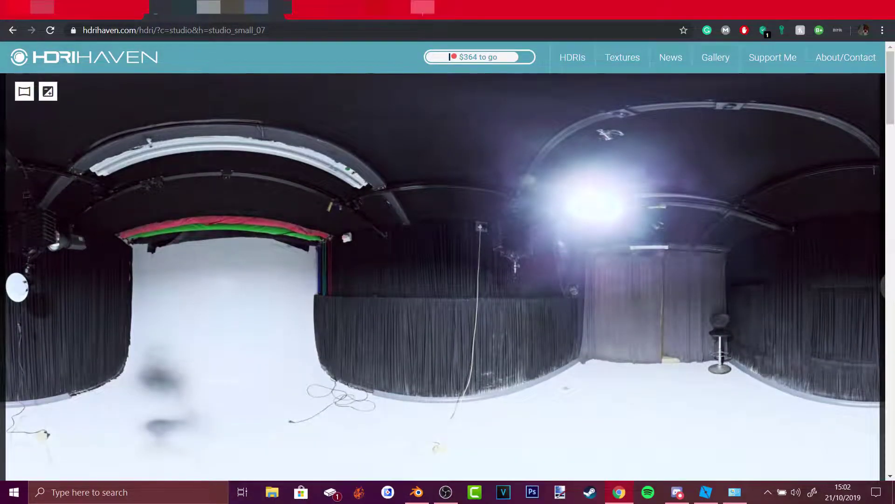
Revisit Blender's previous versions page and switch to Roblox Studio's new project templates
{"action": "left_click", "coordinate": [352, 9]}
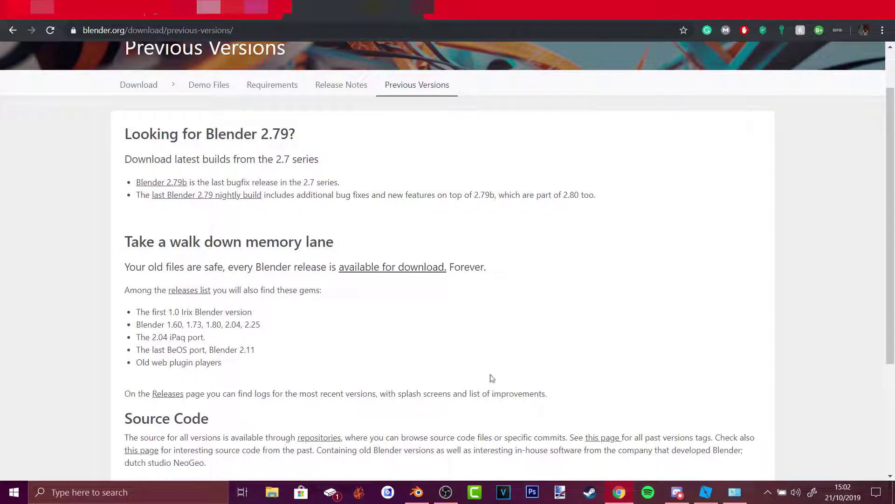
{"action": "left_click", "coordinate": [707, 492]}
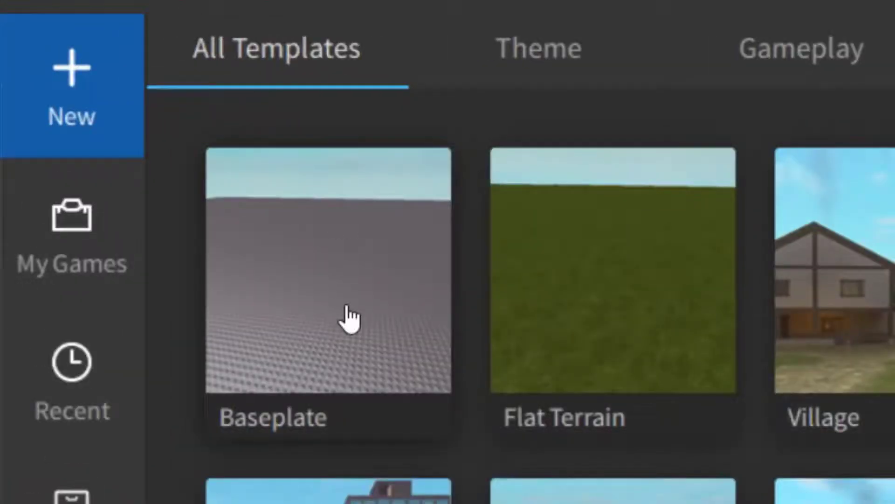
Create a Baseplate project and open the Load Character plugin's page in the plugin library
{"action": "left_click", "coordinate": [349, 318]}
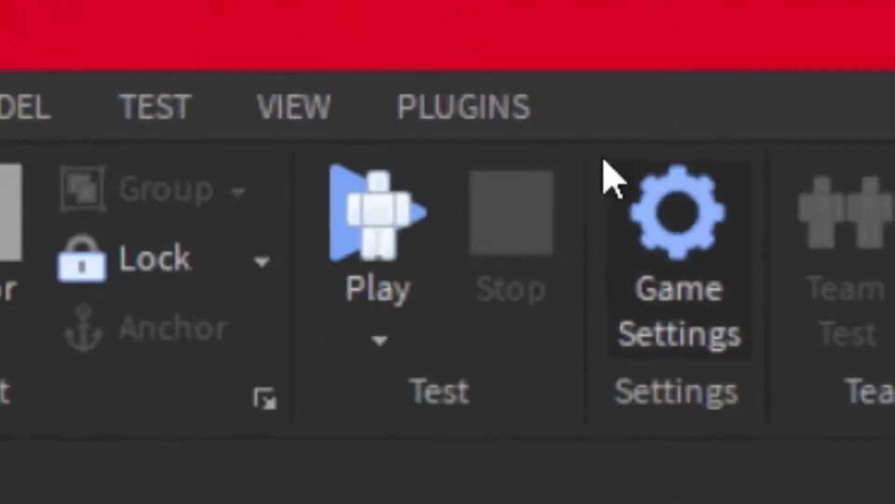
{"action": "left_click", "coordinate": [469, 108]}
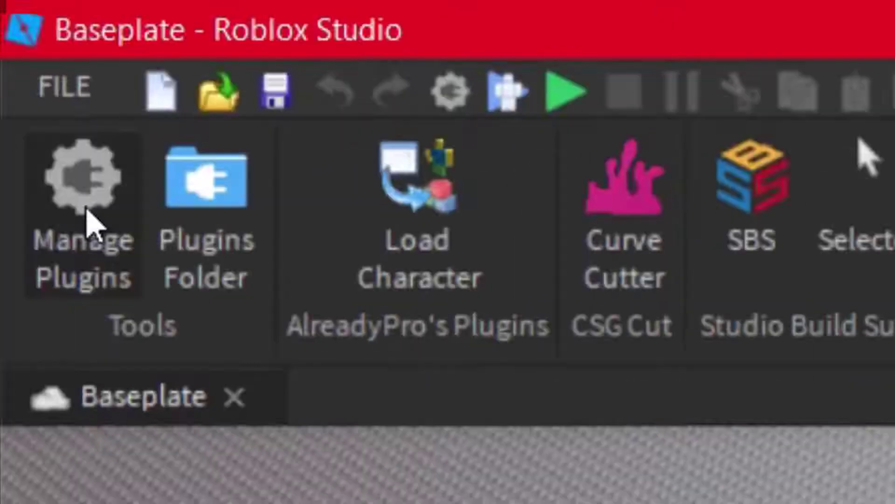
{"action": "left_click", "coordinate": [87, 220]}
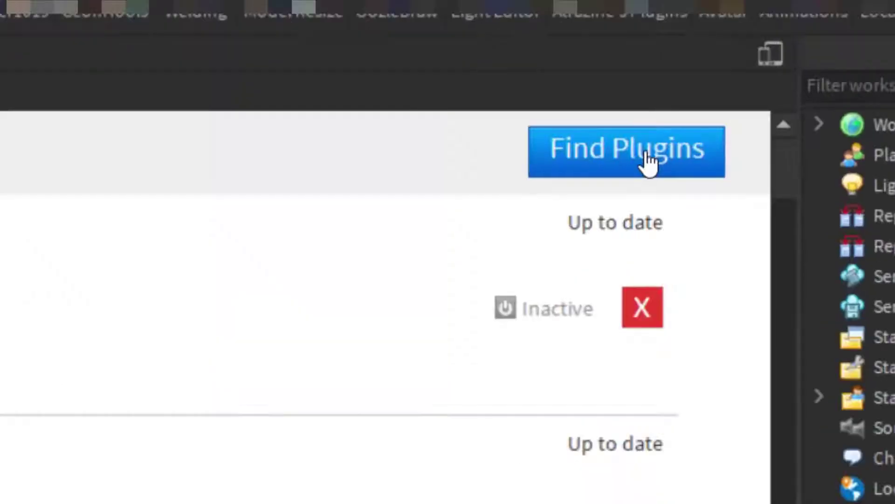
{"action": "left_click", "coordinate": [649, 158]}
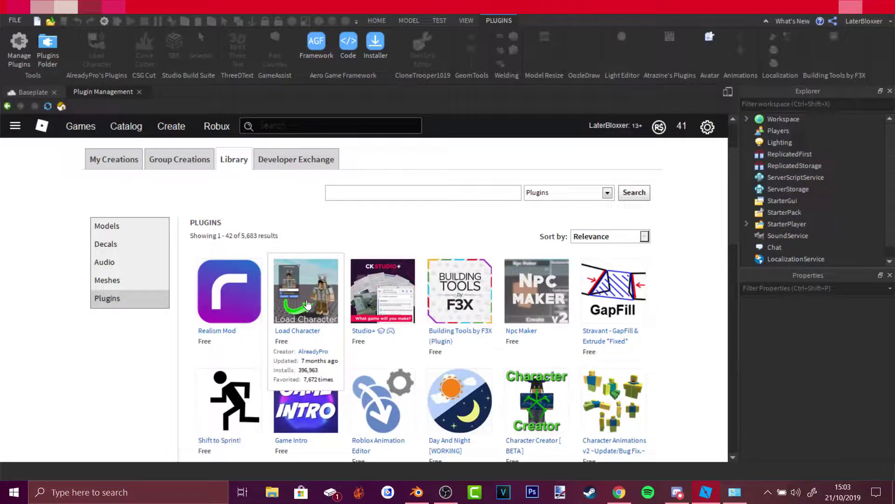
{"action": "left_click", "coordinate": [307, 304]}
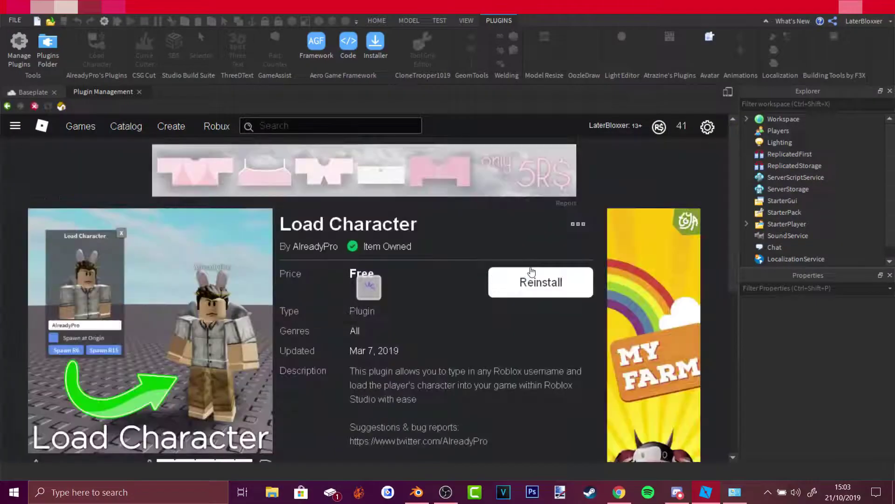
{"action": "scroll", "coordinate": [564, 246], "scroll_direction": "down", "scroll_amount": 1}
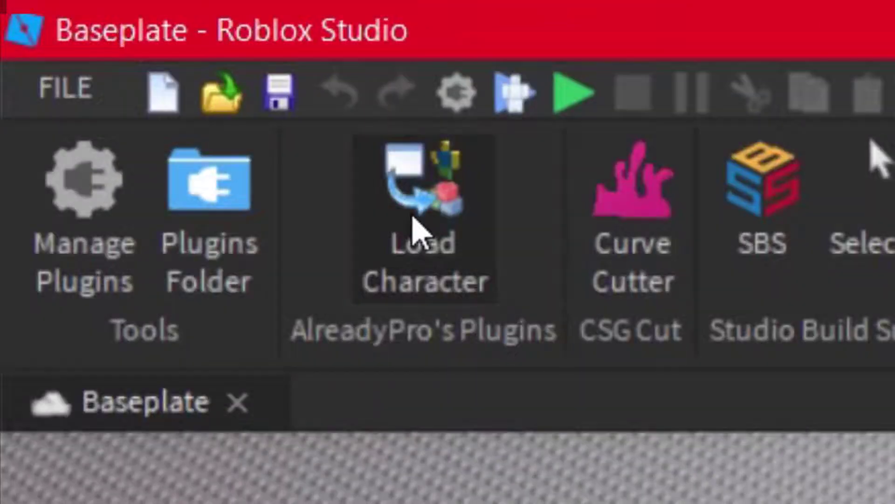
Load the avatar of the own Roblox username with Load Character and spawn it as an R6 character
{"action": "left_click", "coordinate": [96, 52]}
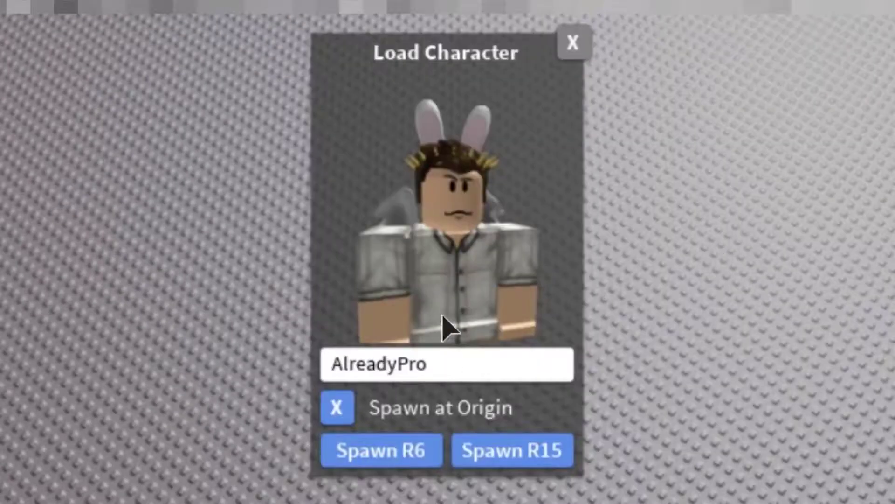
{"action": "left_click", "coordinate": [428, 366]}
{"action": "key", "text": "BackSpace"}
{"action": "key", "text": "BackSpace"}
{"action": "key", "text": "BackSpace"}
{"action": "key", "text": "BackSpace"}
{"action": "key", "text": "BackSpace"}
{"action": "key", "text": "BackSpace"}
{"action": "type", "text": "LaterBloxxer"}
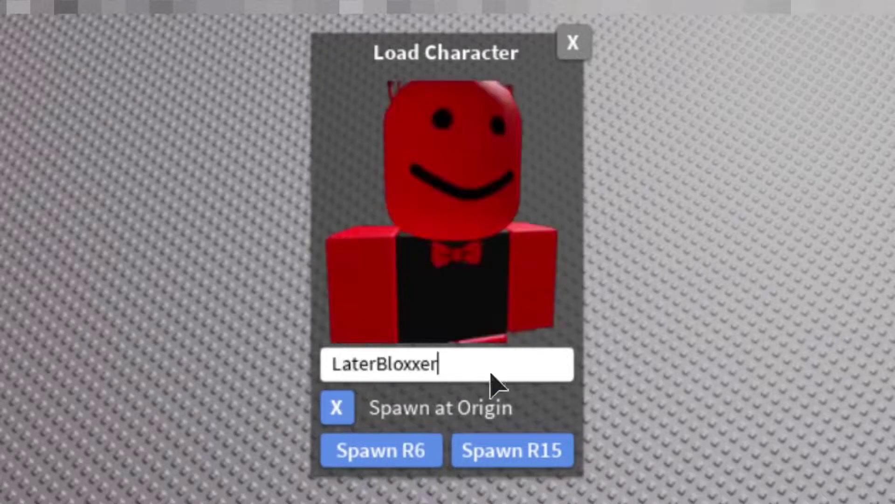
{"action": "left_click", "coordinate": [402, 453]}
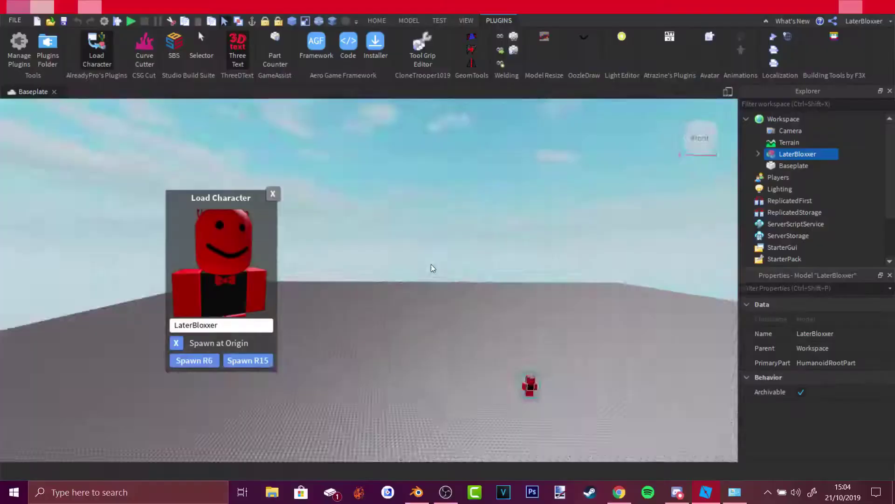
Select the spawned character model in the workspace and open the export of that selection
{"action": "right_click_drag", "start_coordinate": [432, 266], "coordinate": [432, 266]}
{"action": "scroll", "coordinate": [397, 263], "scroll_direction": "up", "scroll_amount": 6}
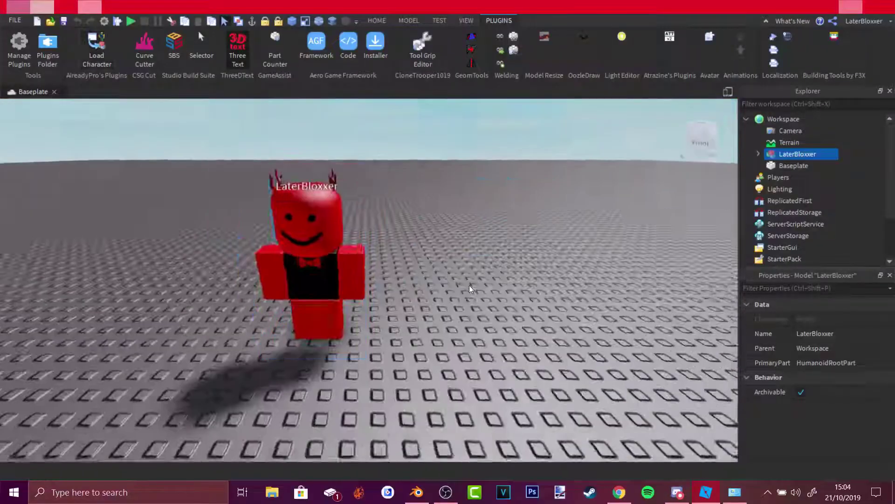
{"action": "scroll", "coordinate": [469, 285], "scroll_direction": "up", "scroll_amount": 5}
{"action": "scroll", "coordinate": [412, 270], "scroll_direction": "down", "scroll_amount": 4}
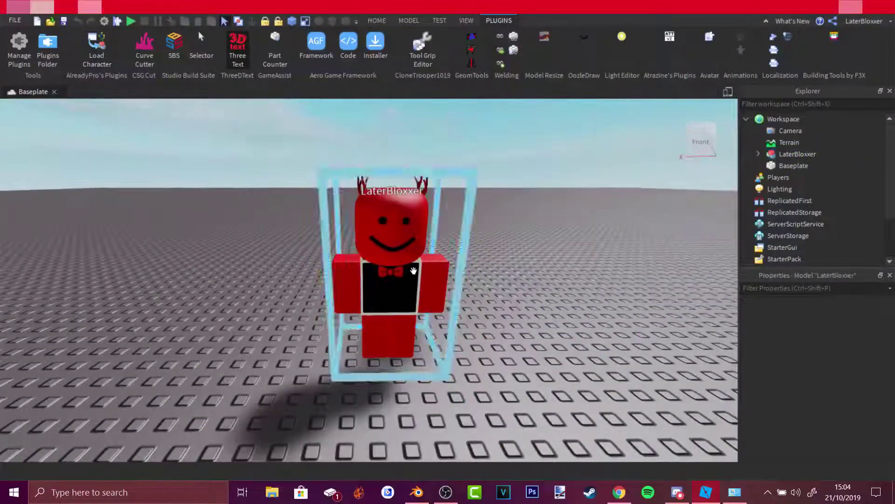
{"action": "left_click", "coordinate": [413, 270]}
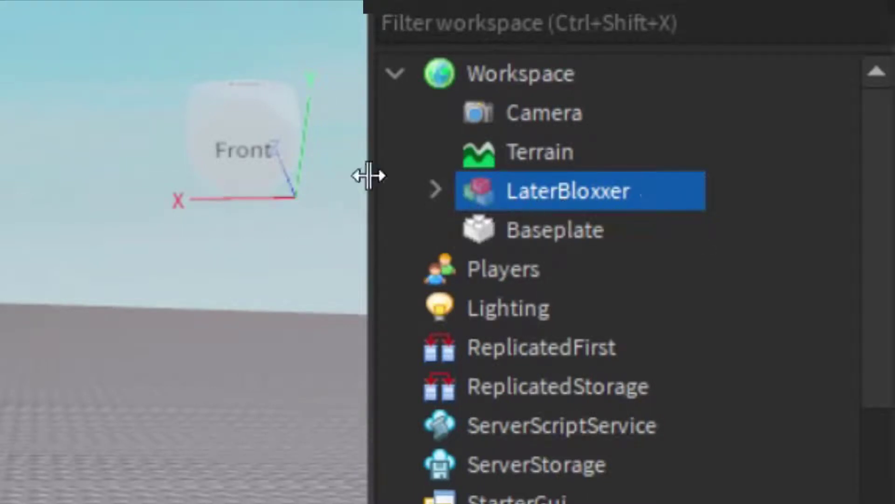
{"action": "right_click", "coordinate": [549, 191]}
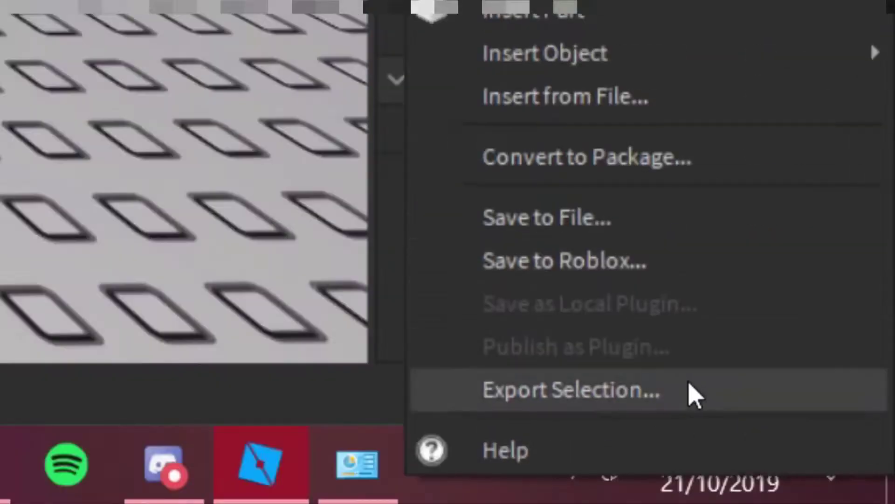
{"action": "left_click", "coordinate": [694, 397]}
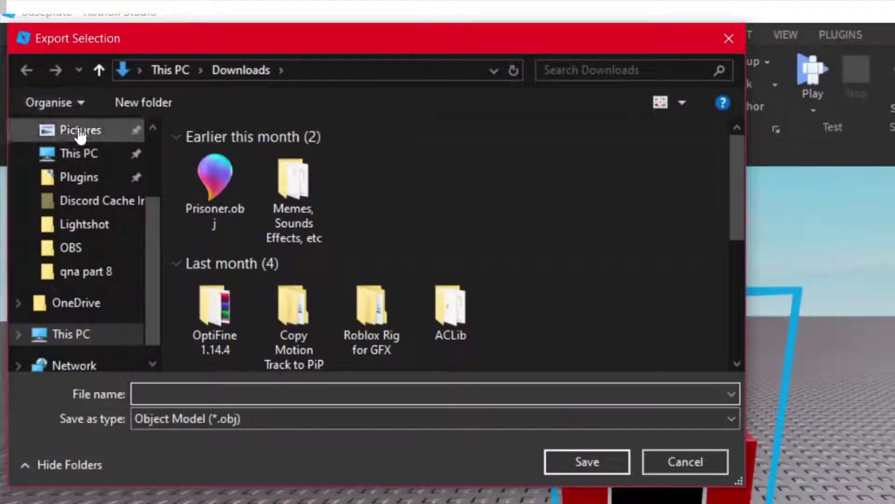
Export the character to the Desktop as an Object Model (*.obj) file named after its username
{"action": "scroll", "coordinate": [75, 176], "scroll_direction": "up", "scroll_amount": 1}
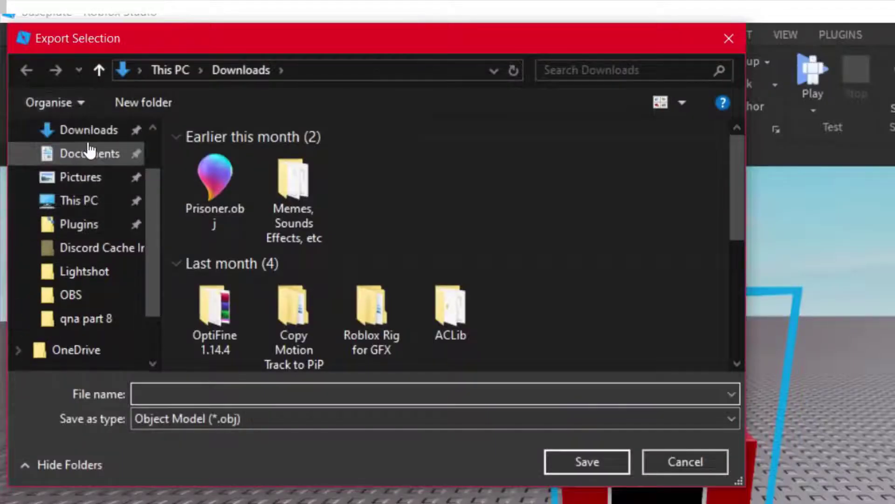
{"action": "scroll", "coordinate": [90, 150], "scroll_direction": "up", "scroll_amount": 1}
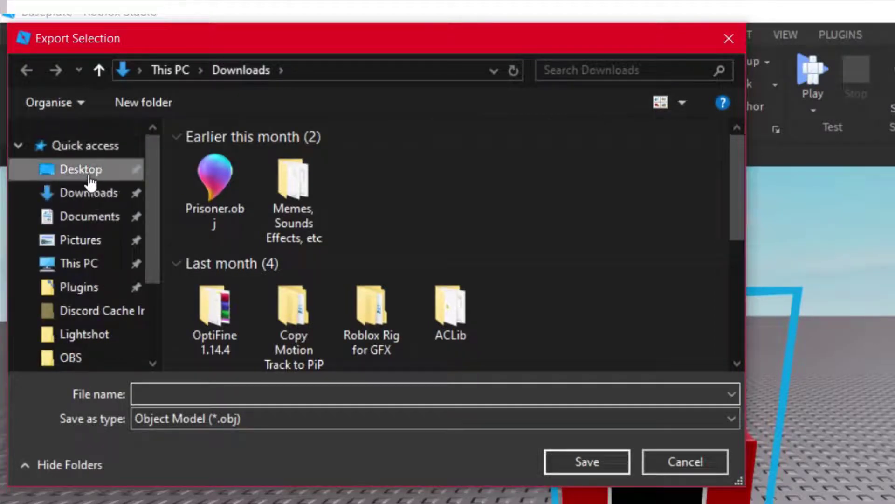
{"action": "left_click", "coordinate": [90, 176]}
{"action": "scroll", "coordinate": [522, 184], "scroll_direction": "down", "scroll_amount": 2}
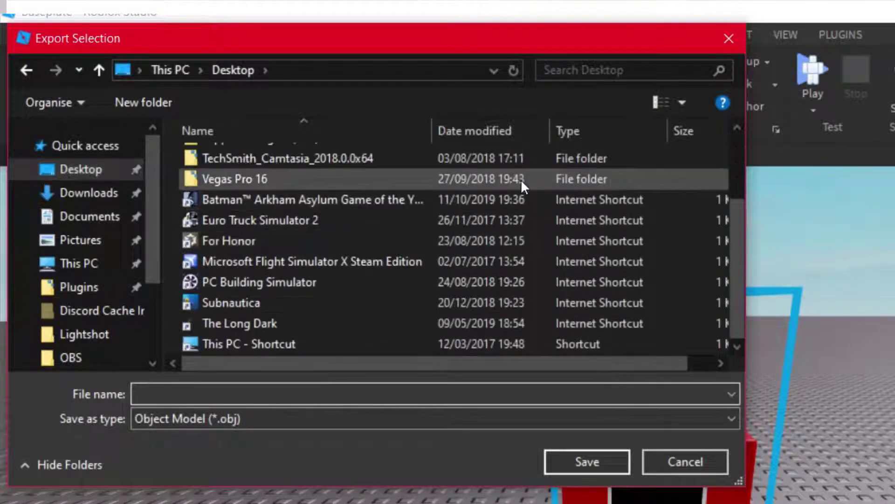
{"action": "type", "text": "LaterBloxxer"}
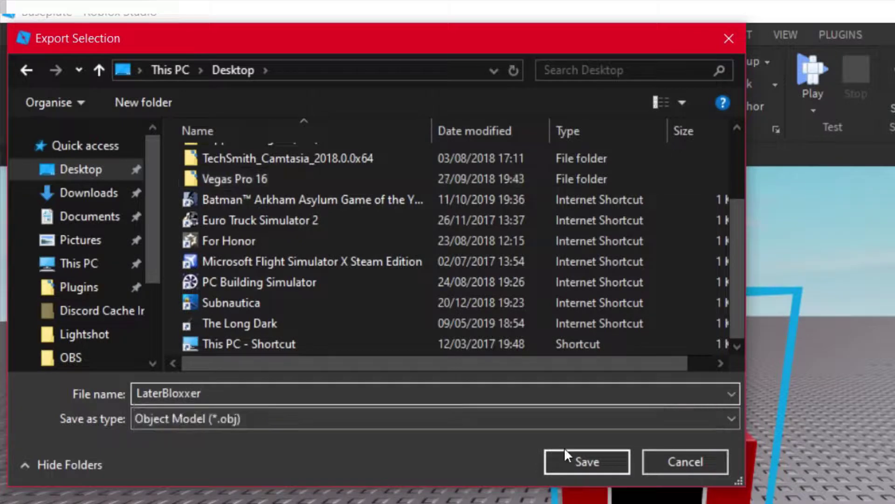
{"action": "left_click", "coordinate": [217, 418]}
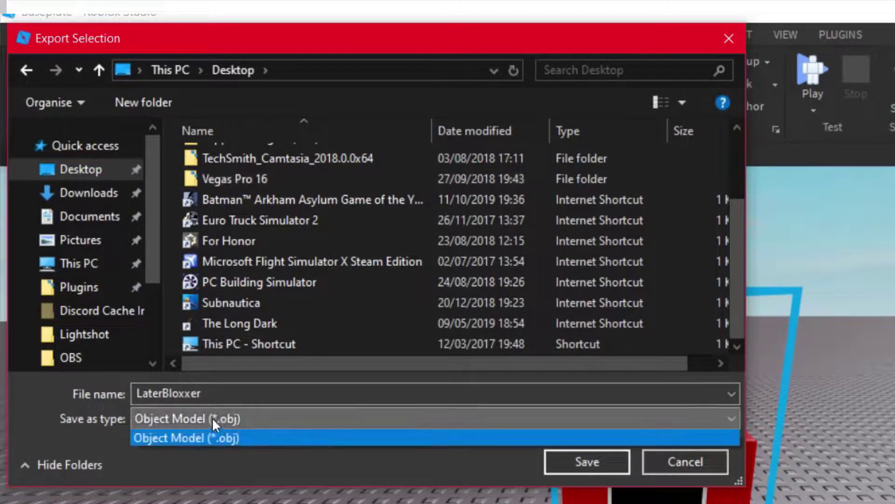
{"action": "left_click", "coordinate": [211, 418]}
{"action": "left_click", "coordinate": [591, 457]}
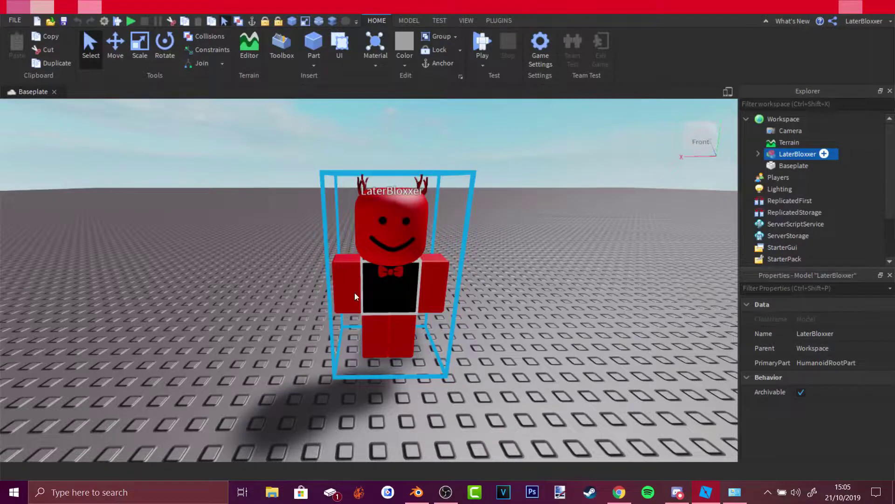
Close Roblox Studio without saving the Baseplate changes and switch to Blender
{"action": "key", "text": "alt+F4"}
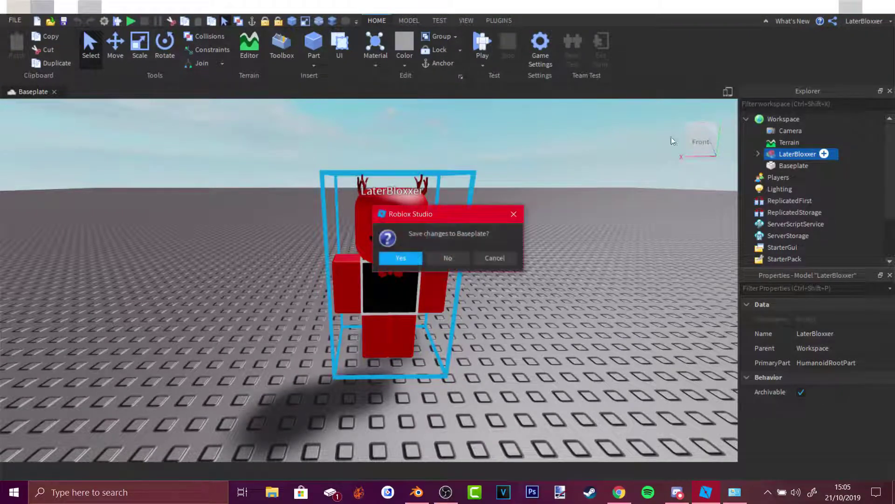
{"action": "left_click", "coordinate": [461, 264]}
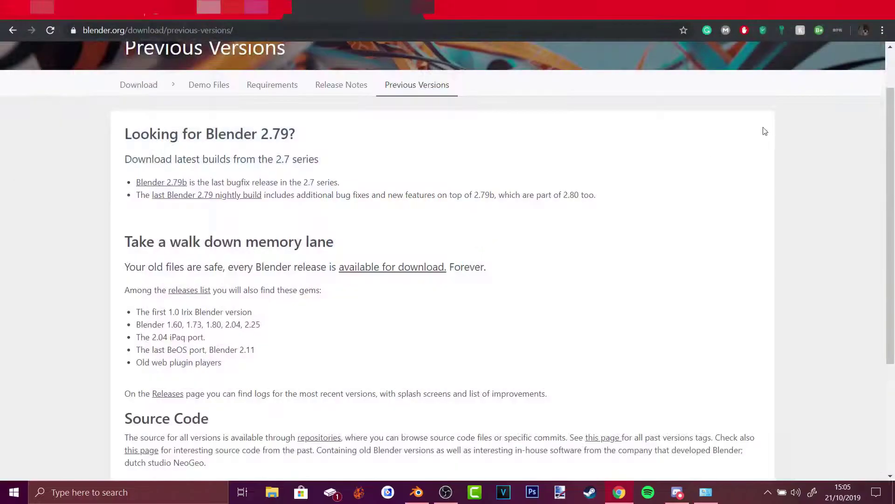
{"action": "key", "text": "alt+Tab"}
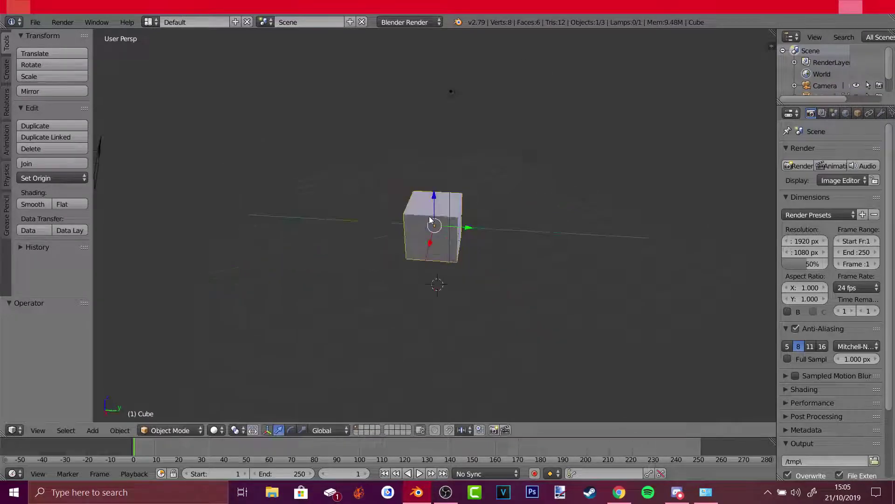
Inspect the default cube and its surroundings from several angles and distances
{"action": "middle_click_drag", "start_coordinate": [430, 219], "coordinate": [471, 226]}
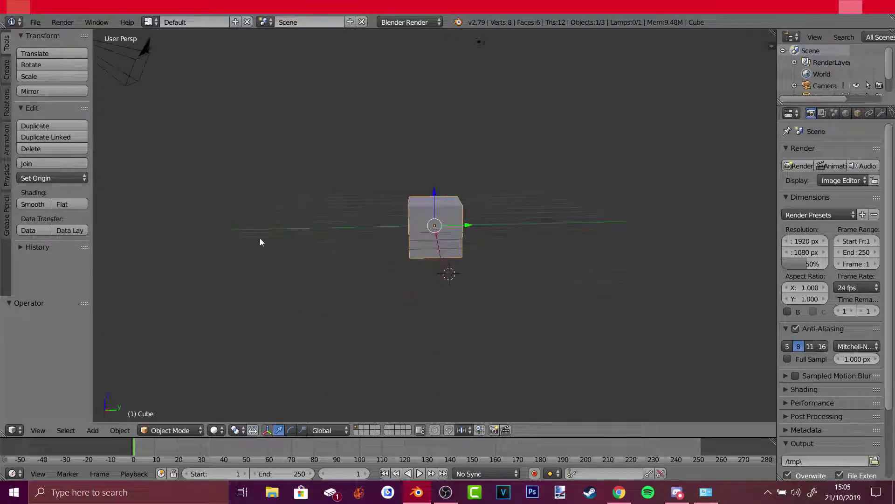
{"action": "middle_click_drag", "start_coordinate": [261, 242], "coordinate": [444, 229]}
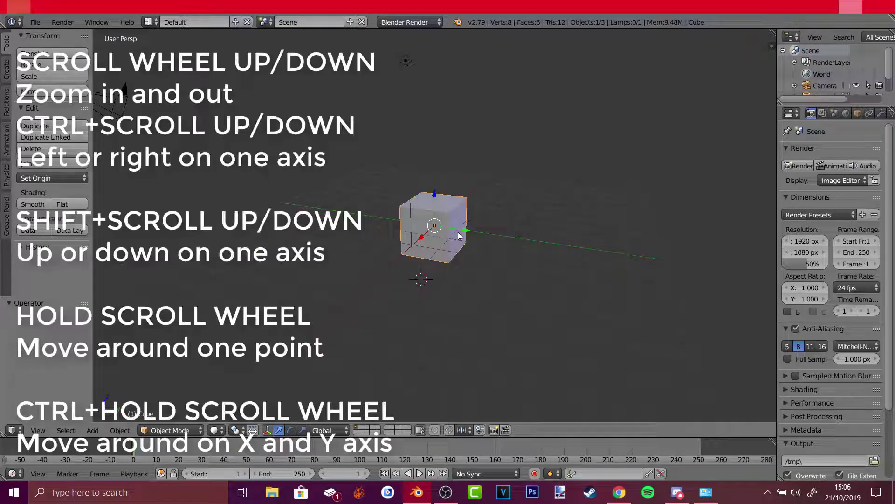
{"action": "middle_click_drag", "start_coordinate": [467, 228], "coordinate": [621, 276]}
{"action": "scroll", "coordinate": [480, 279], "scroll_direction": "up", "scroll_amount": 2}
{"action": "scroll", "coordinate": [478, 282], "scroll_direction": "down", "scroll_amount": 2}
{"action": "scroll", "coordinate": [477, 281], "scroll_direction": "up", "scroll_amount": 2}
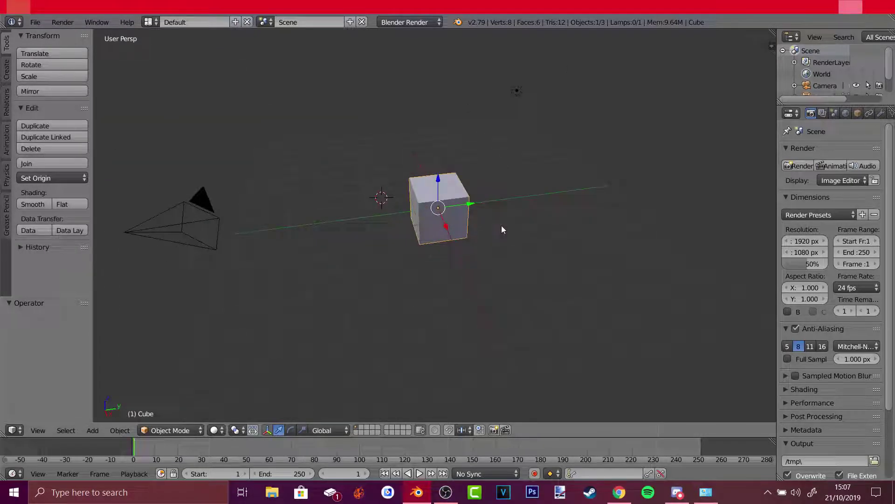
Delete the default cube from the scene
{"action": "right_click", "coordinate": [504, 213]}
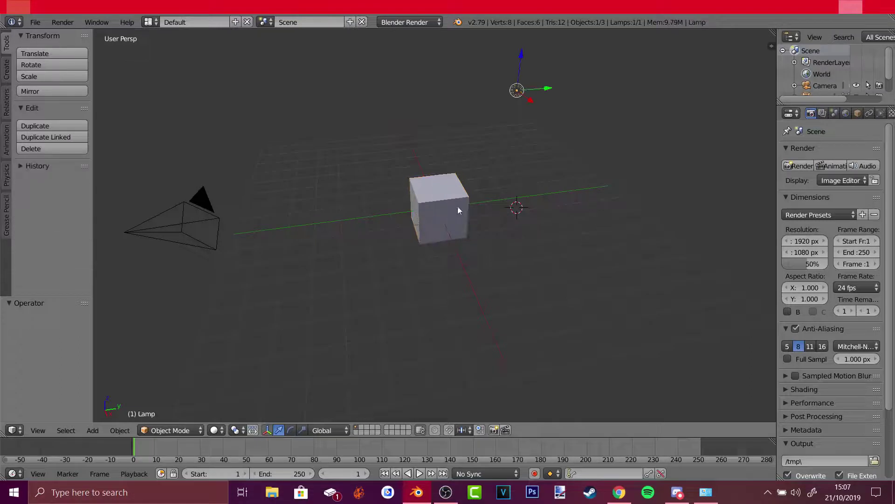
{"action": "right_click", "coordinate": [450, 199]}
{"action": "right_click", "coordinate": [450, 198]}
{"action": "right_click", "coordinate": [450, 197]}
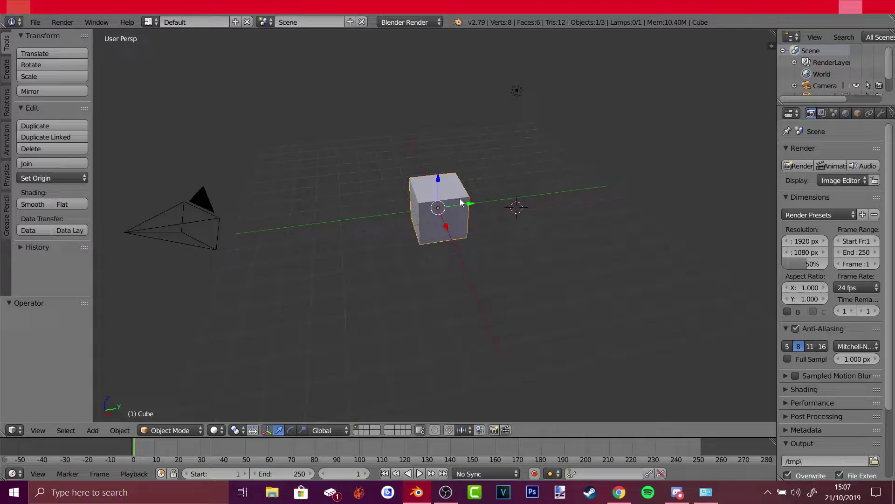
{"action": "key", "text": "x"}
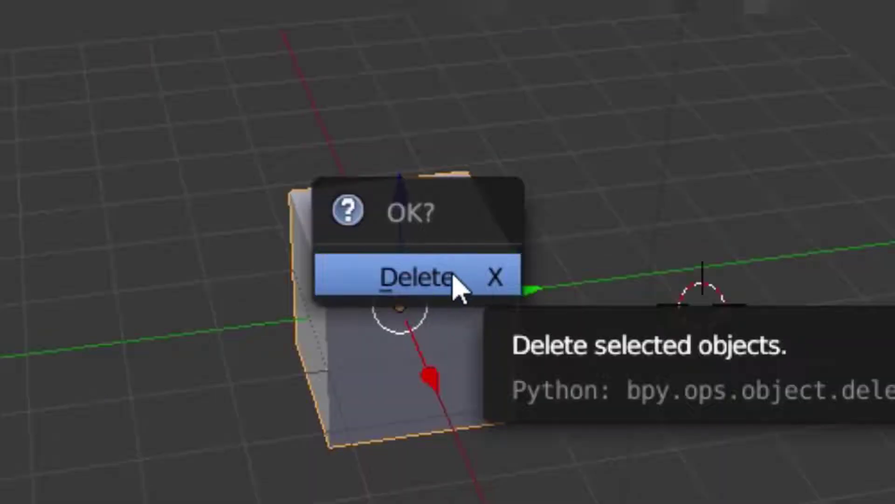
{"action": "left_click", "coordinate": [455, 286]}
Open the rig file PaintRigV3.blend from the Resources folder
{"action": "key", "text": "ctrl+o"}
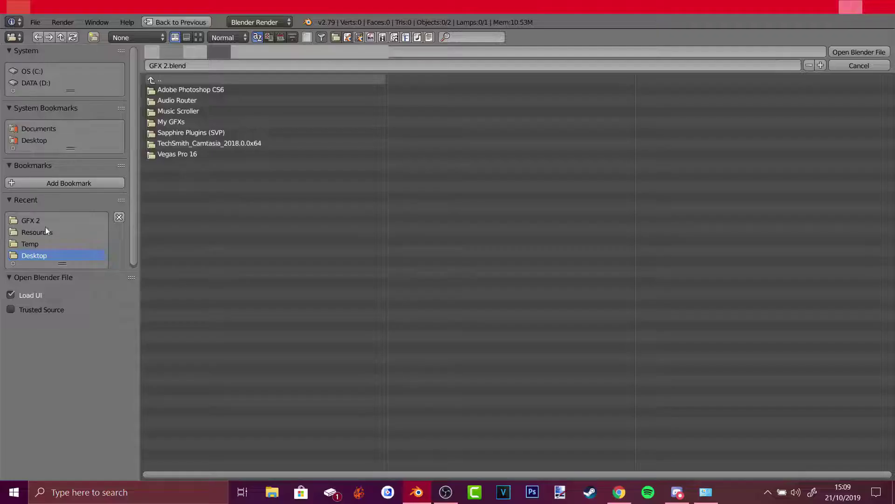
{"action": "left_click", "coordinate": [618, 502]}
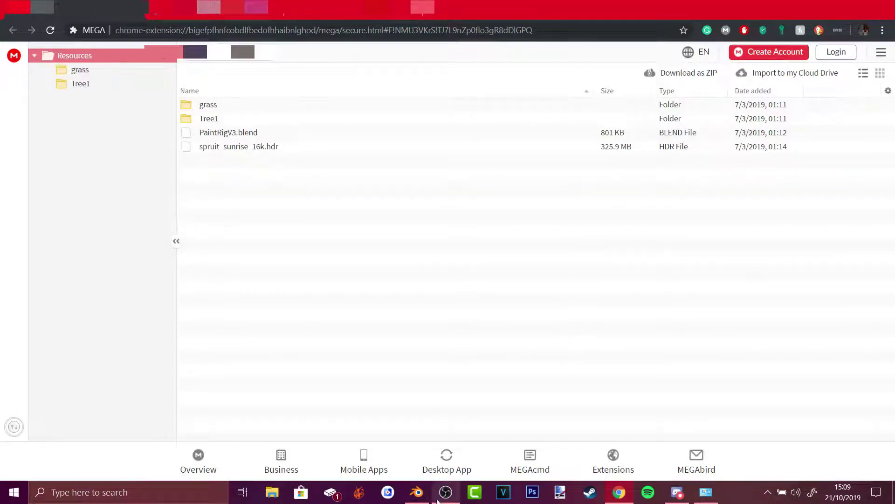
{"action": "left_click", "coordinate": [417, 492]}
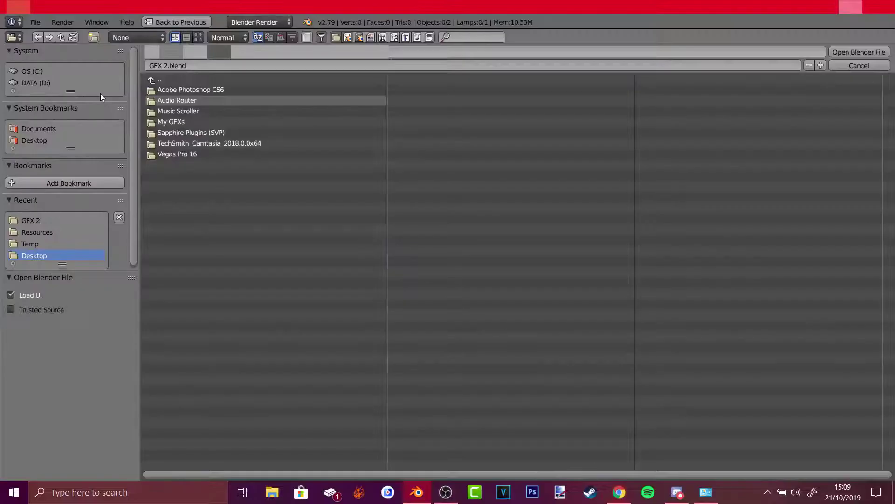
{"action": "left_click", "coordinate": [37, 234]}
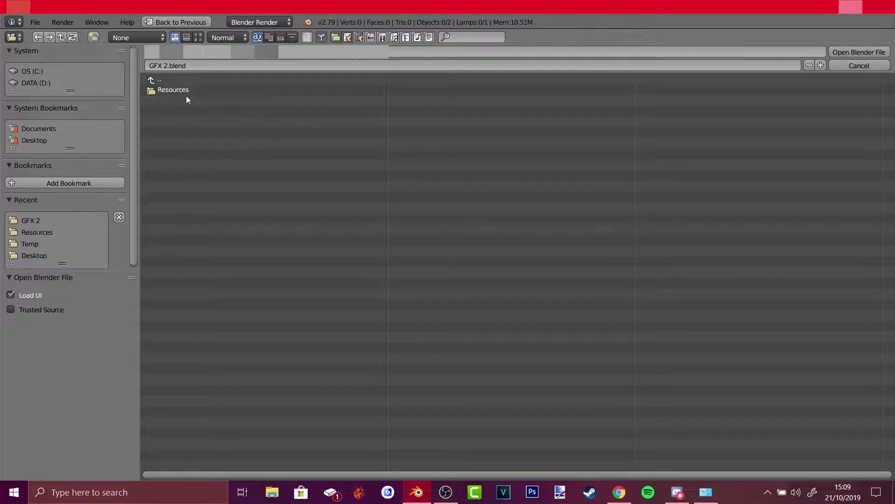
{"action": "left_click", "coordinate": [185, 91]}
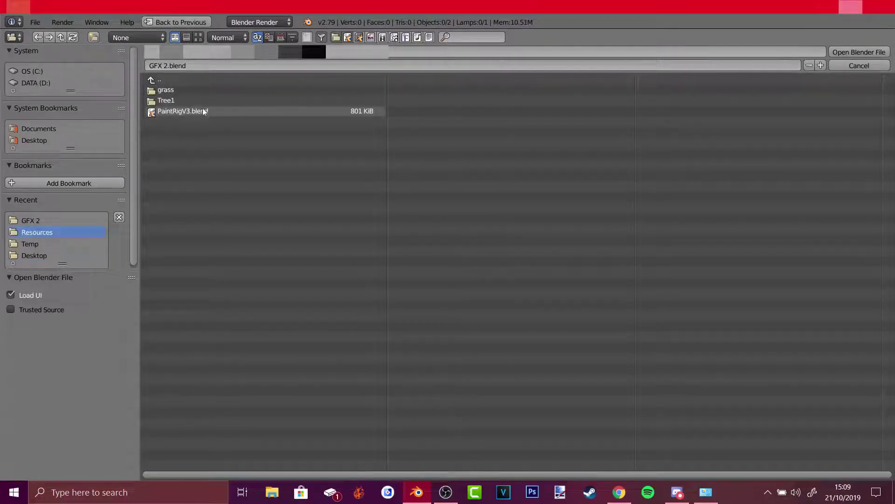
{"action": "double_click", "coordinate": [191, 112]}
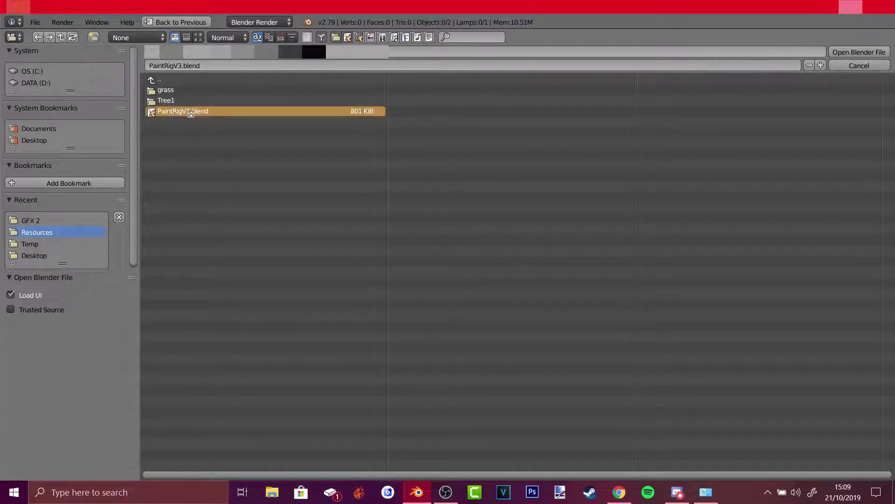
Load the image Laterbloxxer1Tex.png into the Image Texture node of the rig's material
{"action": "middle_click_drag", "start_coordinate": [448, 327], "coordinate": [513, 336]}
{"action": "scroll", "coordinate": [318, 197], "scroll_direction": "up", "scroll_amount": 3}
{"action": "scroll", "coordinate": [318, 197], "scroll_direction": "up", "scroll_amount": 3, "text": "ctrl"}
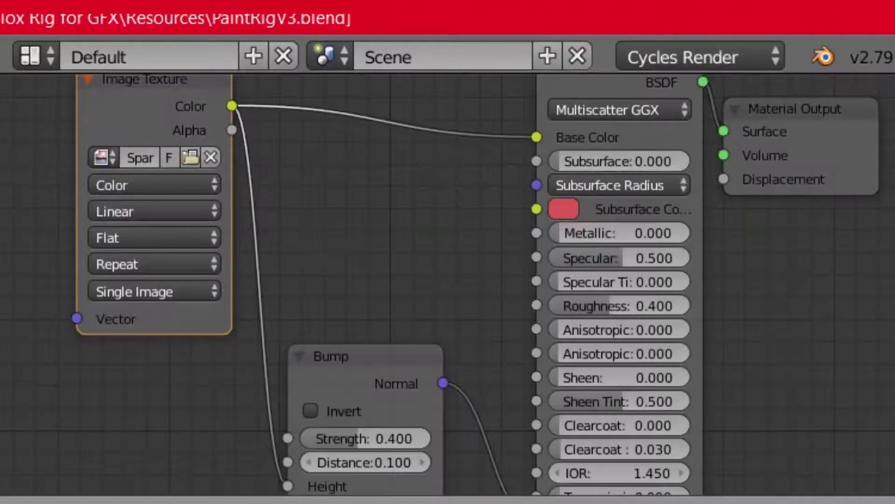
{"action": "scroll", "coordinate": [482, 287], "scroll_direction": "up", "scroll_amount": 4, "text": "shift"}
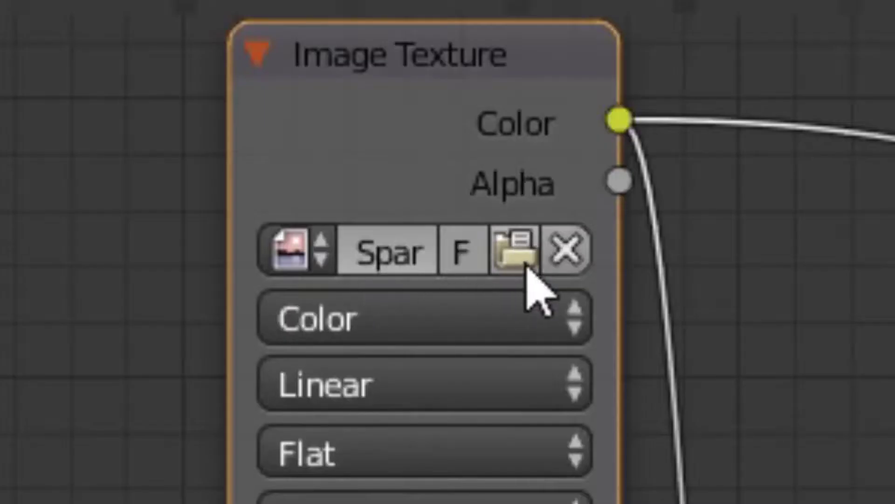
{"action": "left_click", "coordinate": [190, 245]}
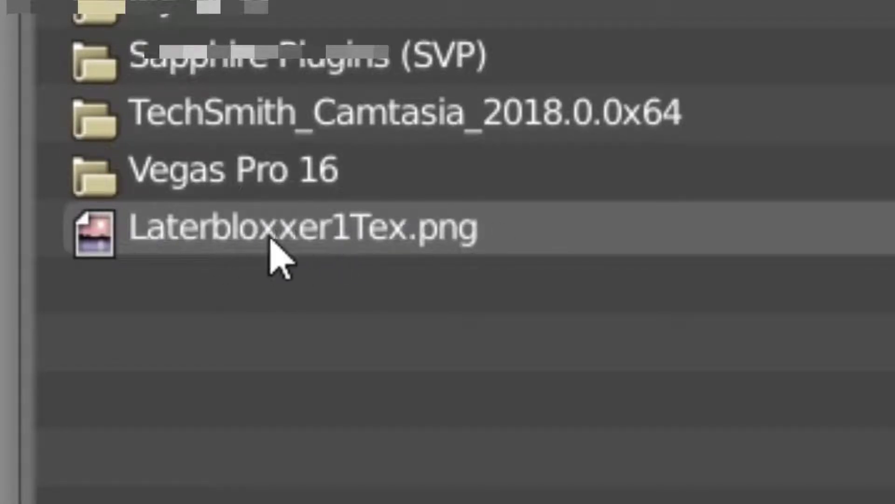
{"action": "double_click", "coordinate": [327, 229]}
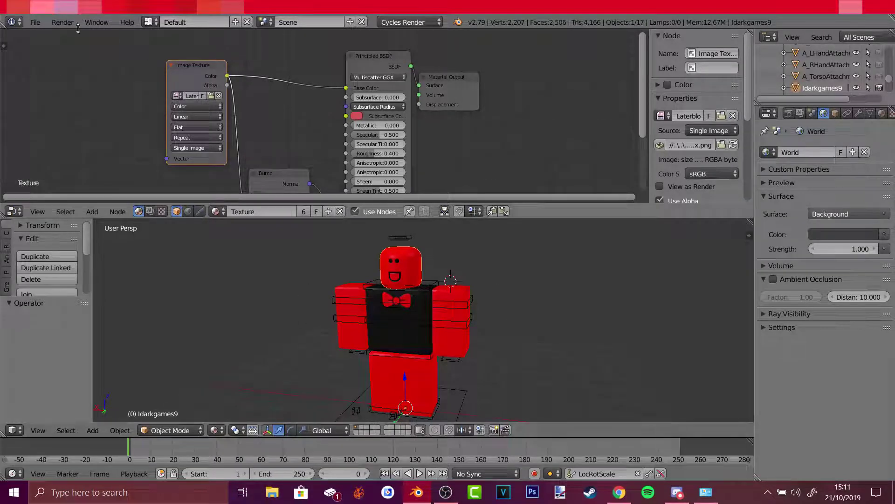
Import the Wavefront file LaterBloxxer.obj from the Desktop into the rig scene
{"action": "left_click", "coordinate": [38, 21]}
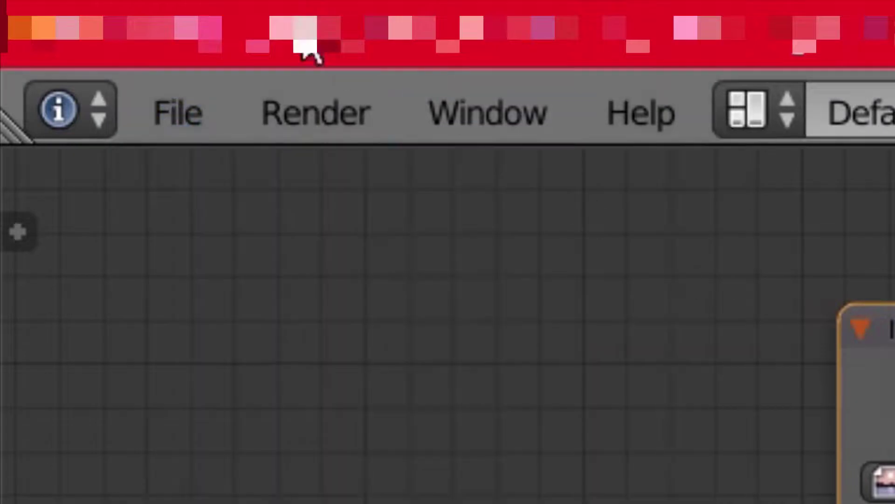
{"action": "left_click", "coordinate": [180, 117]}
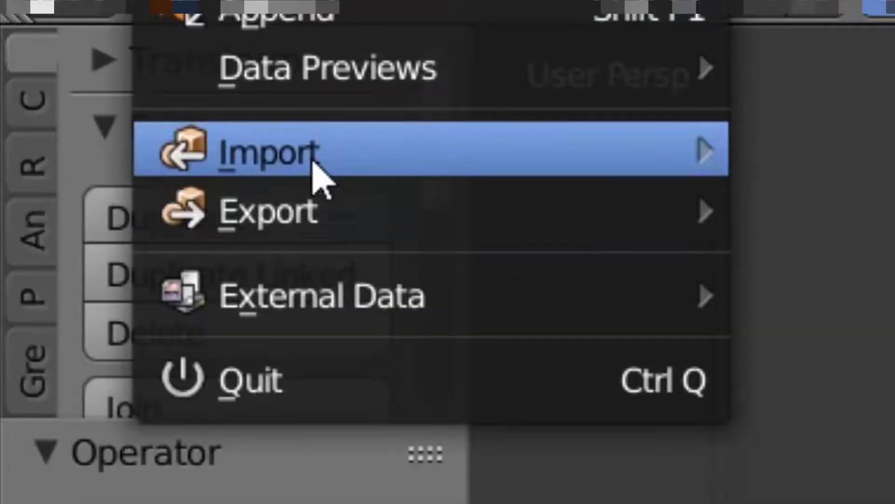
{"action": "mouse_move", "coordinate": [318, 174]}
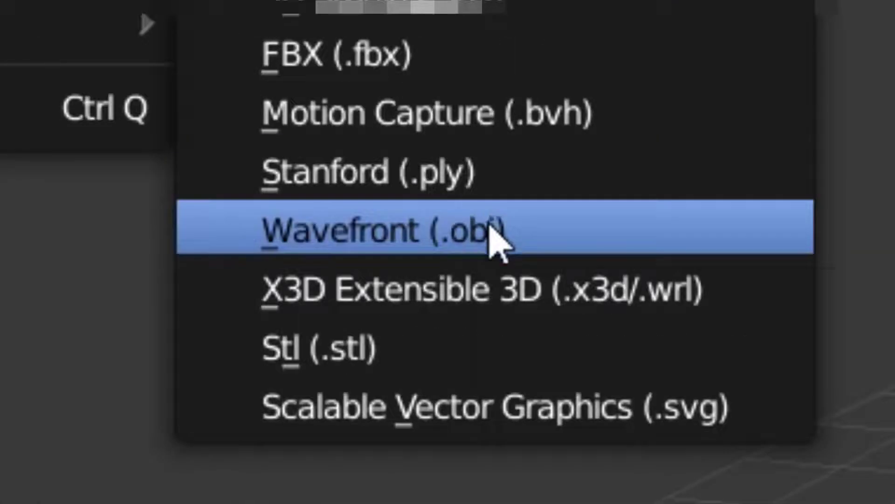
{"action": "left_click", "coordinate": [496, 232]}
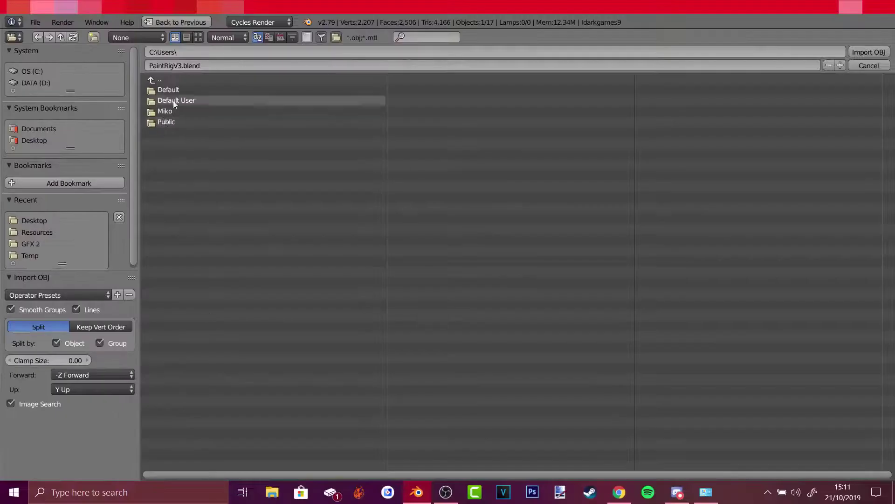
{"action": "left_click", "coordinate": [41, 139]}
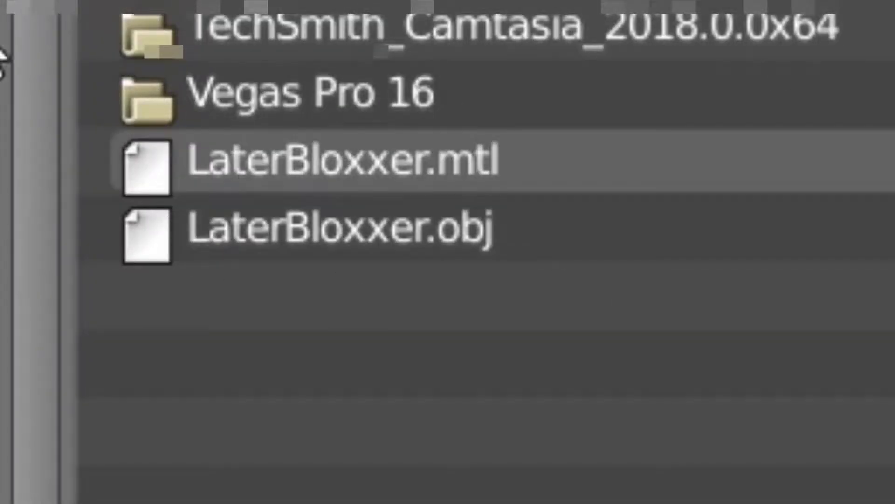
{"action": "double_click", "coordinate": [305, 220]}
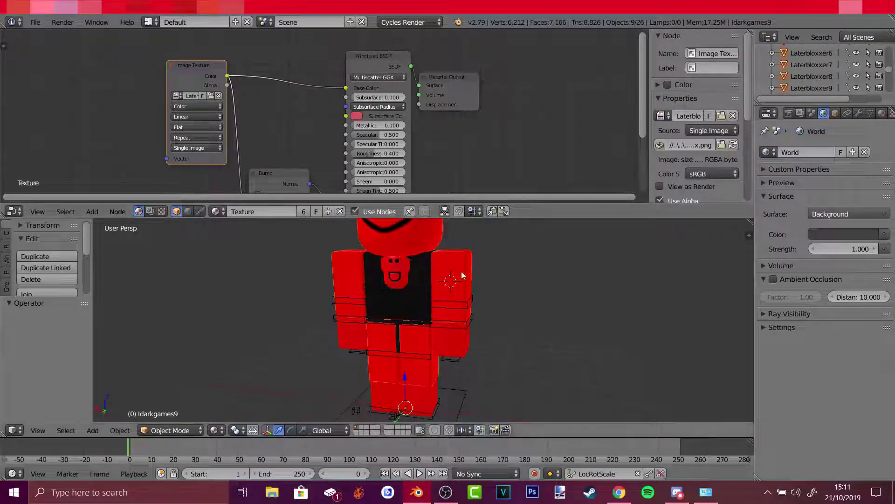
Move the imported character about -4.9 units along X to stand beside the rig and lower it about 1.05 units along Z
{"action": "mouse_move", "coordinate": [424, 312]}
{"action": "middle_mouse_down"}
{"action": "mouse_move", "coordinate": [426, 346]}
{"action": "mouse_move", "coordinate": [430, 320]}
{"action": "middle_mouse_up"}
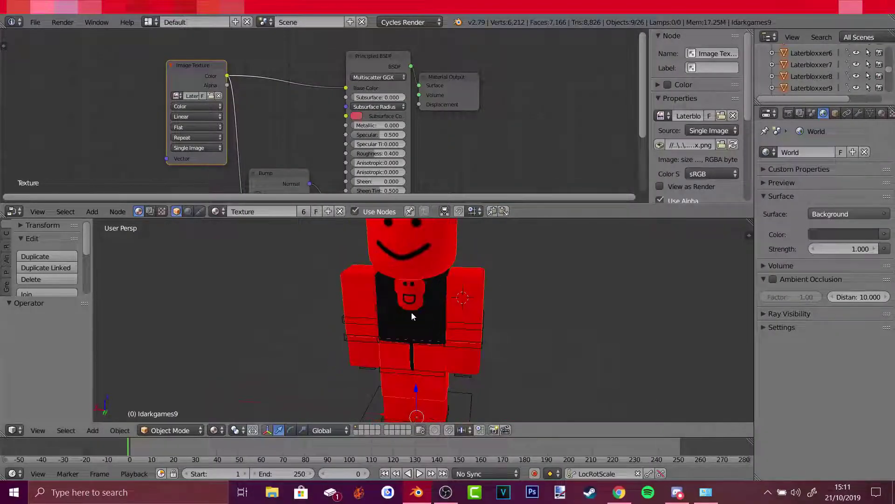
{"action": "key", "text": "g"}
{"action": "key", "text": "x"}
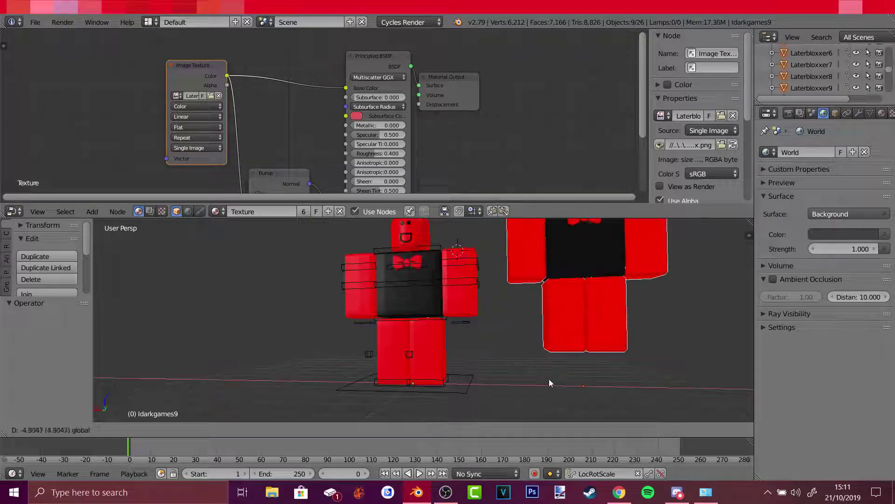
{"action": "left_click", "coordinate": [559, 381]}
{"action": "left_click_drag", "start_coordinate": [593, 355], "coordinate": [596, 387]}
{"action": "middle_click_drag", "start_coordinate": [493, 330], "coordinate": [510, 356]}
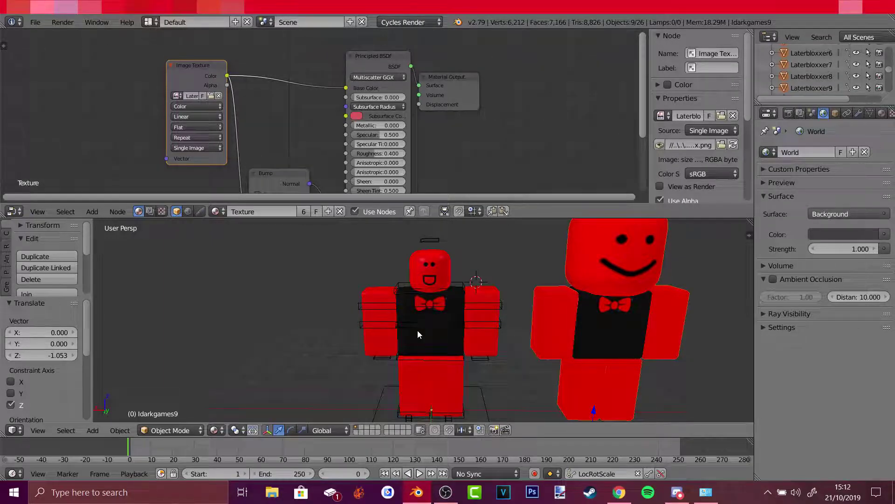
Switch the RoBone armature to Pose Mode and try rotating the character's right elbow bone about the X axis
{"action": "right_click", "coordinate": [386, 328]}
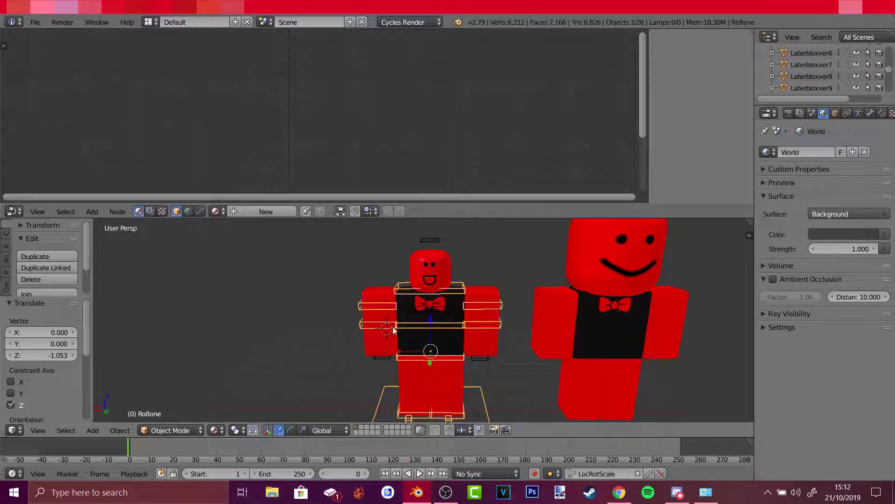
{"action": "left_click", "coordinate": [170, 430]}
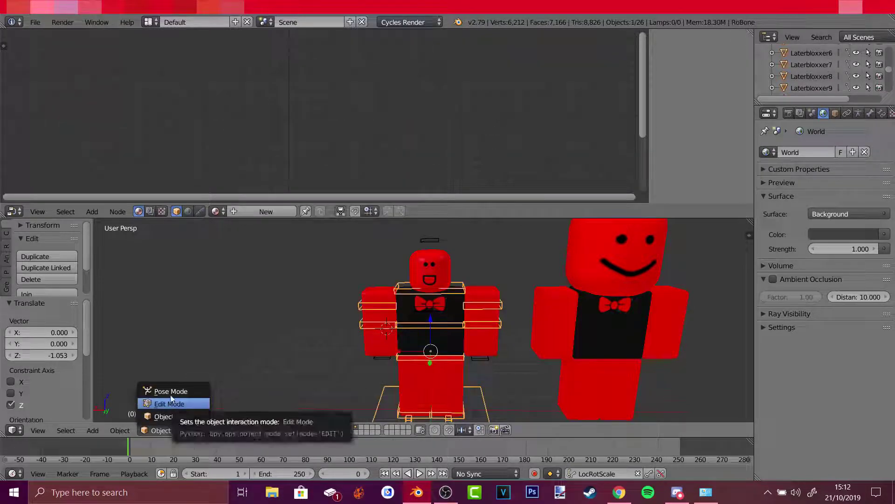
{"action": "left_click", "coordinate": [169, 390]}
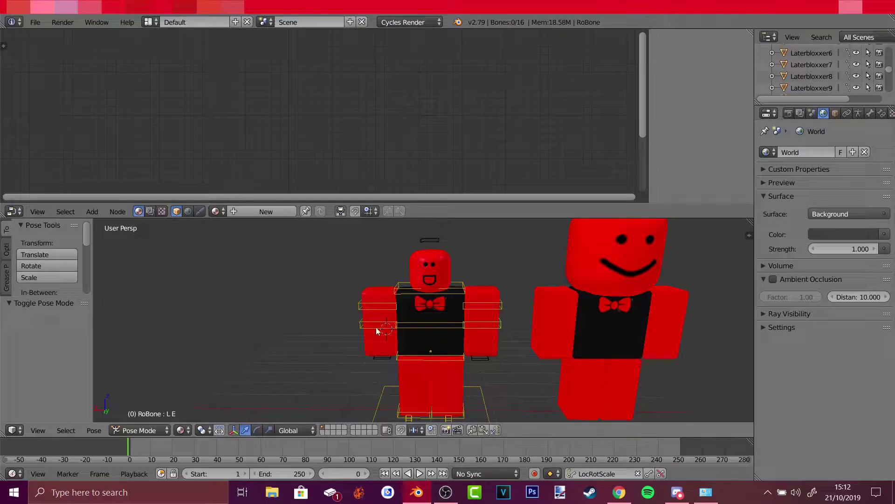
{"action": "right_click", "coordinate": [388, 352]}
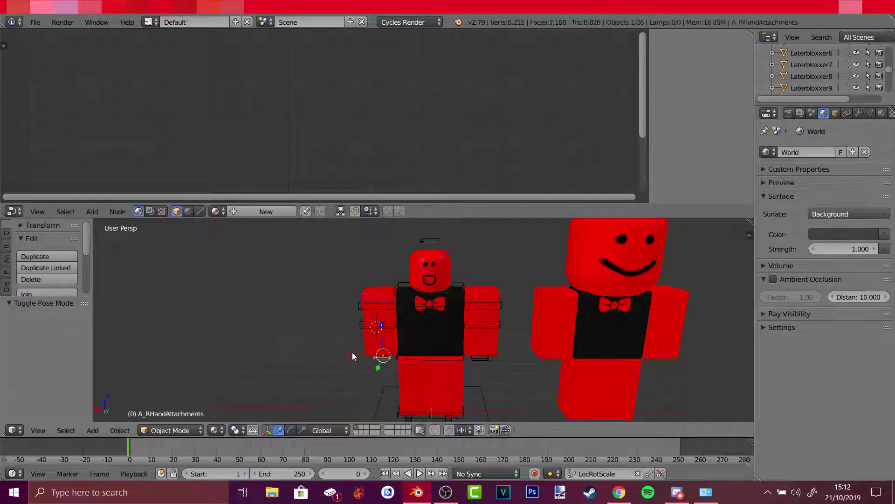
{"action": "key", "text": "ctrl+z"}
{"action": "key", "text": "r"}
{"action": "key", "text": "x"}
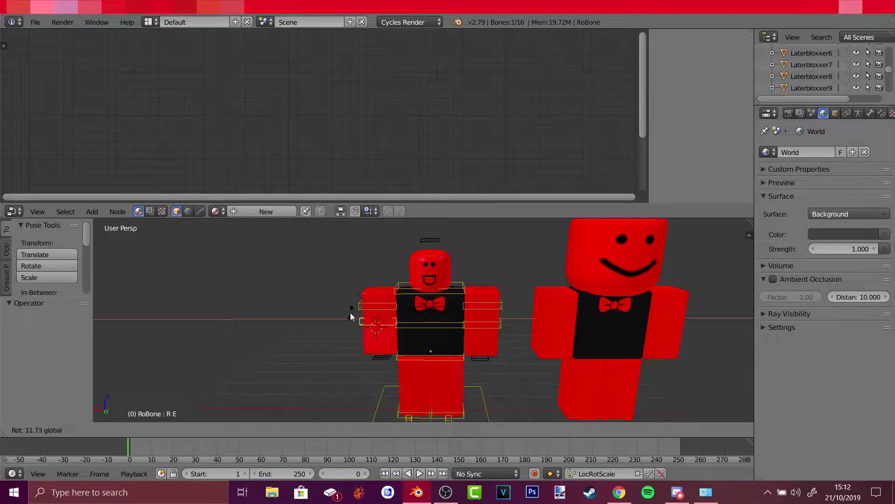
{"action": "right_click", "coordinate": [351, 312]}
Try moving the rig's Lower bone along the X and Z axes, and undo the moves
{"action": "left_click", "coordinate": [442, 344]}
{"action": "right_click", "coordinate": [404, 353]}
{"action": "key", "text": "g"}
{"action": "key", "text": "x"}
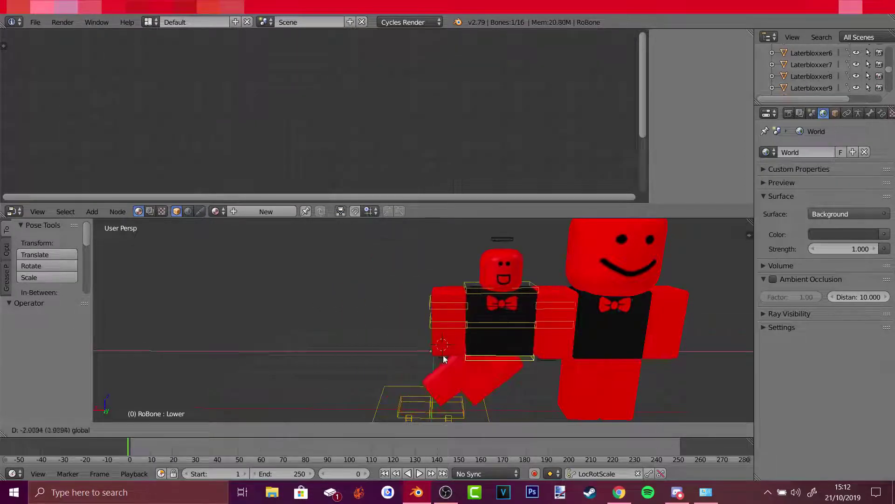
{"action": "key", "text": "z"}
{"action": "left_click", "coordinate": [395, 353]}
{"action": "key", "text": "g"}
{"action": "key", "text": "z"}
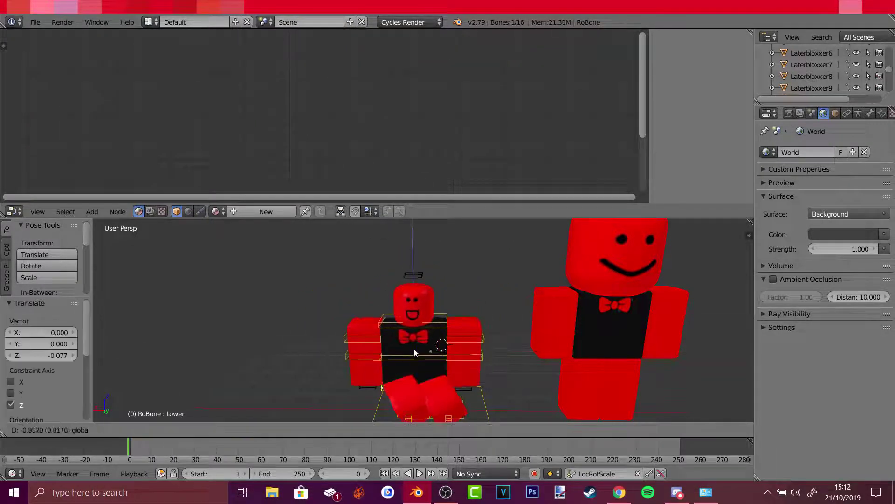
{"action": "left_click", "coordinate": [392, 377]}
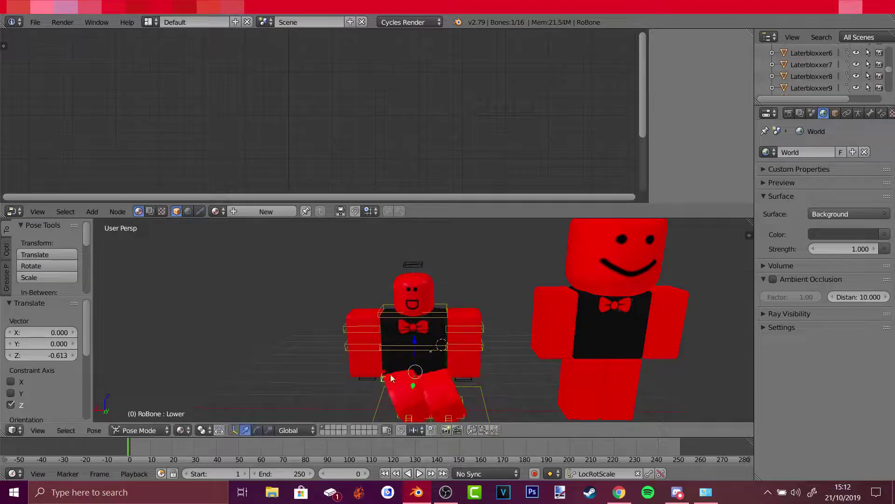
{"action": "key", "text": "ctrl+z"}
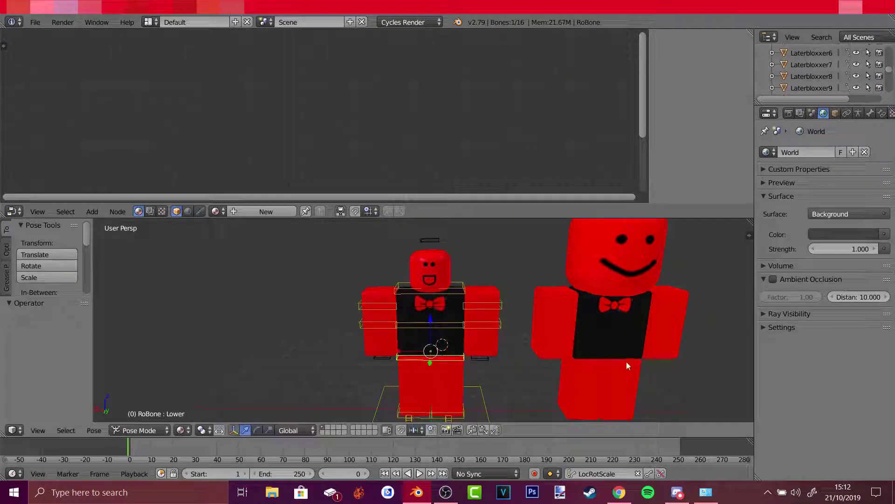
Delete both arms, the torso and both legs of the imported character
{"action": "right_click", "coordinate": [570, 336]}
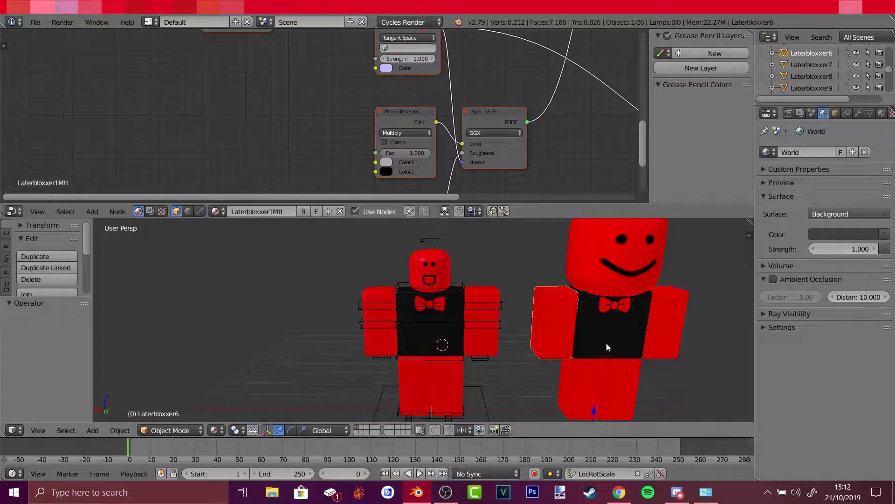
{"action": "right_click", "coordinate": [611, 329], "text": "shift"}
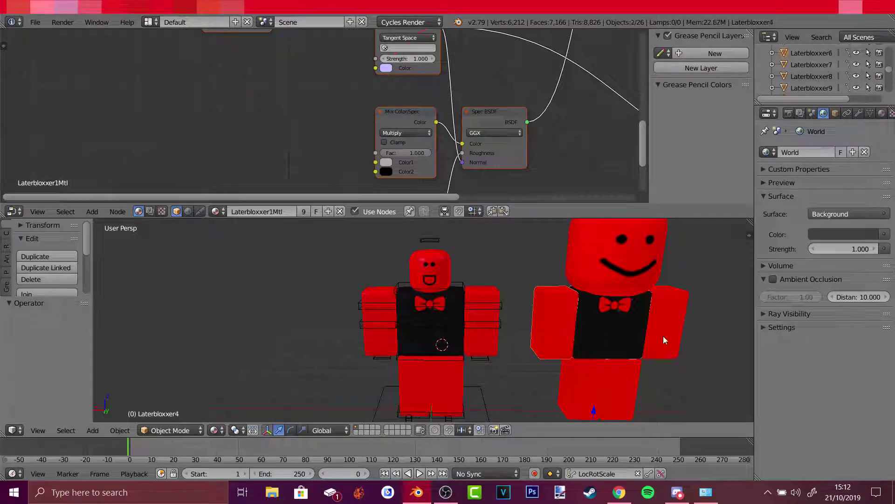
{"action": "right_click", "coordinate": [664, 334], "text": "shift"}
{"action": "right_click", "coordinate": [623, 375], "text": "shift"}
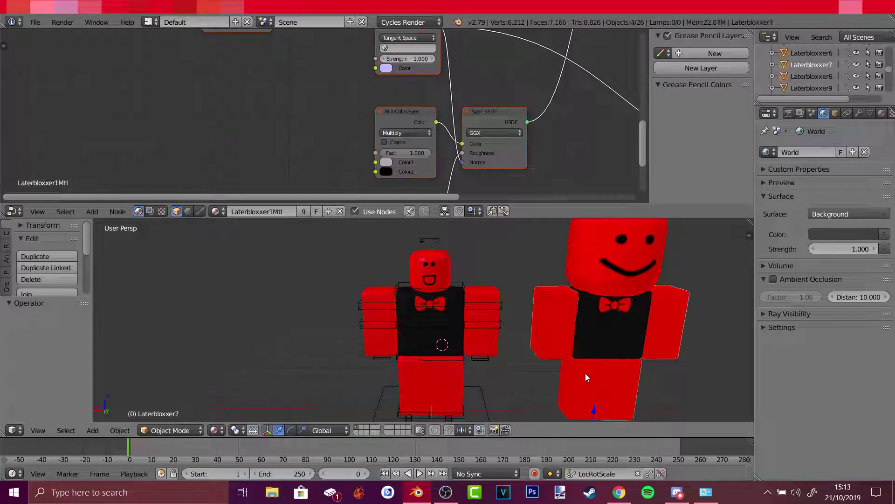
{"action": "right_click", "coordinate": [581, 373], "text": "shift"}
{"action": "middle_click_drag", "start_coordinate": [650, 335], "coordinate": [525, 315]}
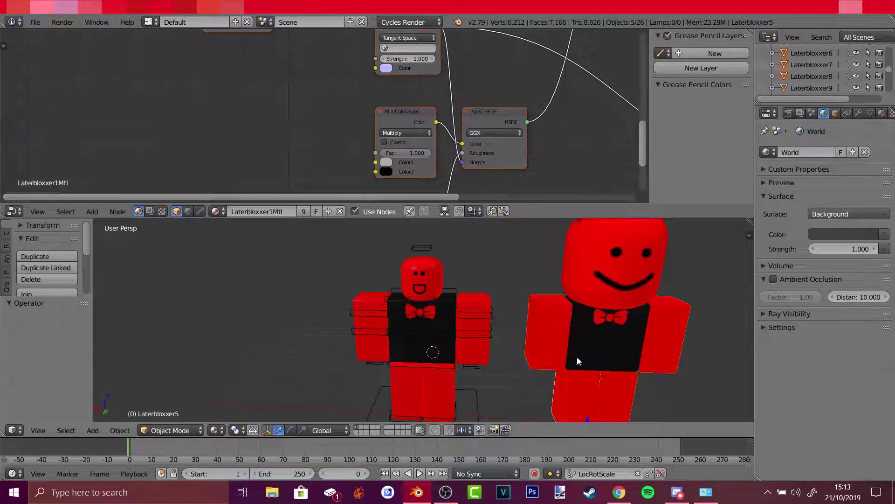
{"action": "key", "text": "x"}
{"action": "left_click", "coordinate": [575, 379]}
Delete the leftover body piece of the imported character, keeping its head, antlers and tail
{"action": "middle_click_drag", "start_coordinate": [578, 324], "coordinate": [413, 312]}
{"action": "scroll", "coordinate": [450, 335], "scroll_direction": "up", "scroll_amount": 5}
{"action": "scroll", "coordinate": [451, 335], "scroll_direction": "up", "scroll_amount": 3}
{"action": "right_click", "coordinate": [437, 326]}
{"action": "key", "text": "x"}
{"action": "left_click", "coordinate": [430, 324]}
Join the imported antlers, head and tail into a single object
{"action": "left_click", "coordinate": [418, 311]}
{"action": "right_click", "coordinate": [417, 311]}
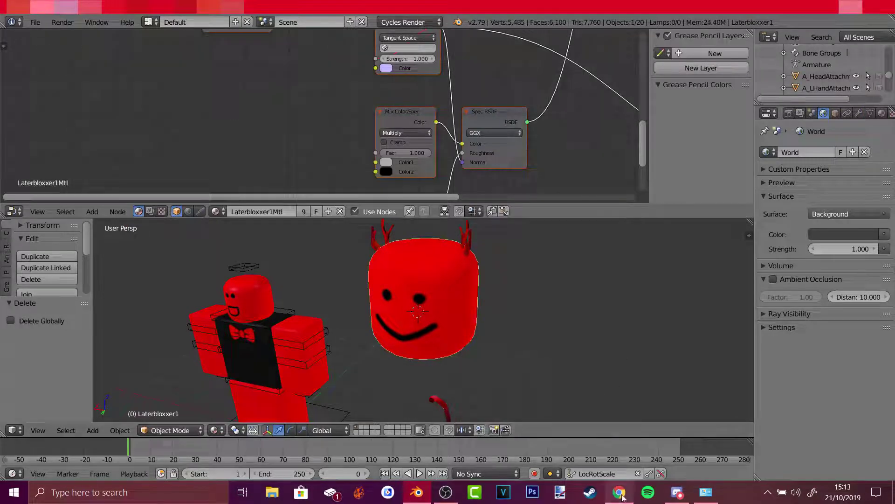
{"action": "middle_click_drag", "start_coordinate": [536, 373], "coordinate": [451, 323]}
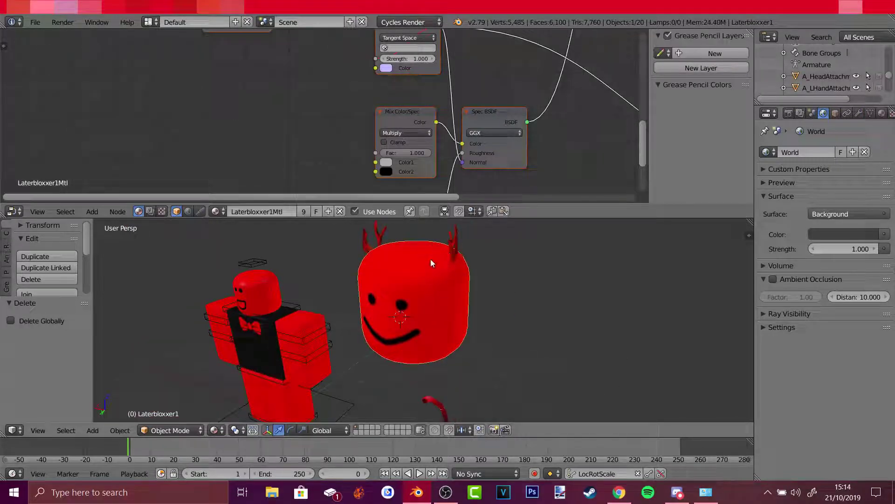
{"action": "right_click", "coordinate": [448, 244]}
{"action": "middle_click_drag", "start_coordinate": [448, 245], "coordinate": [480, 283]}
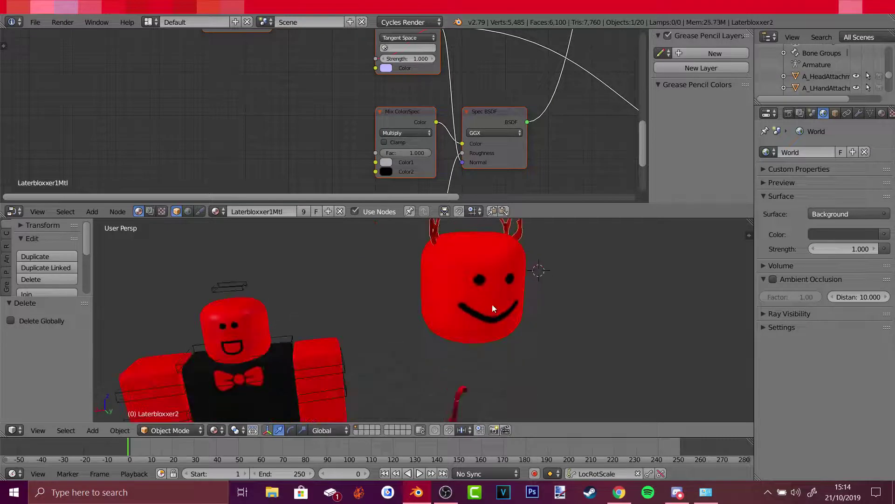
{"action": "right_click", "coordinate": [479, 282], "text": "shift"}
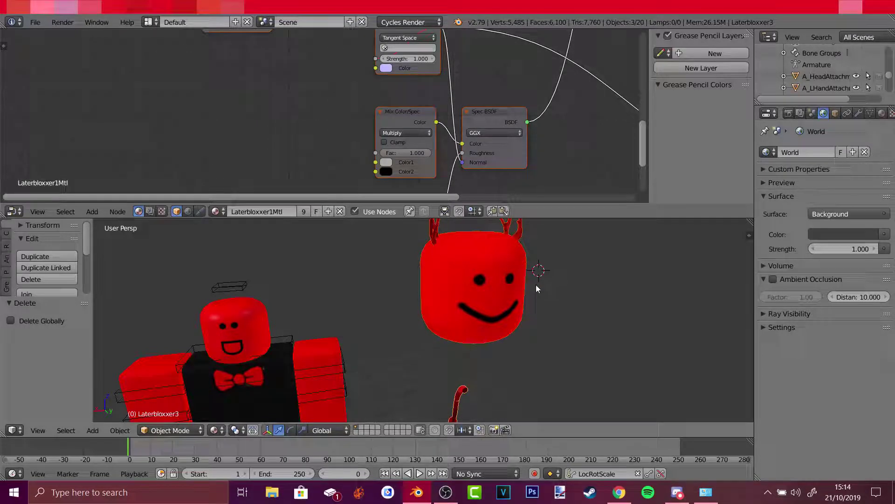
{"action": "key", "text": "ctrl+j"}
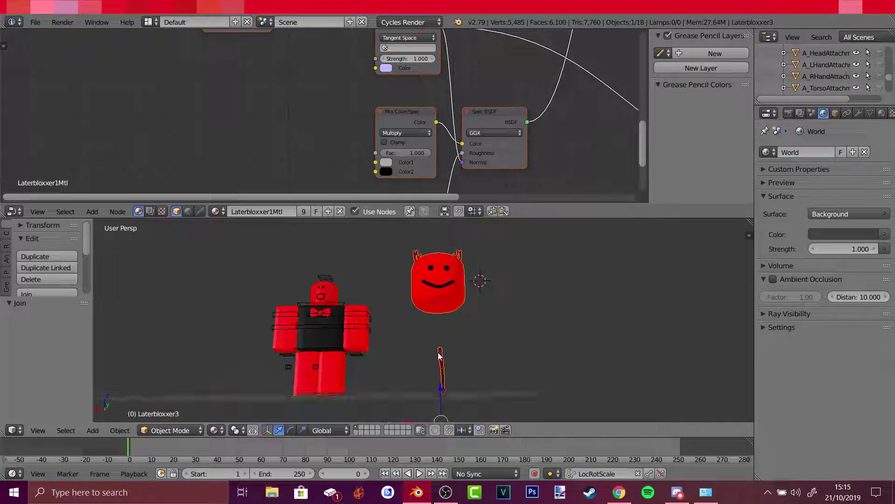
Move the joined head, antlers and tail about 5.16 units along X onto the rig
{"action": "middle_click_drag", "start_coordinate": [437, 332], "coordinate": [410, 374]}
{"action": "key", "text": "g"}
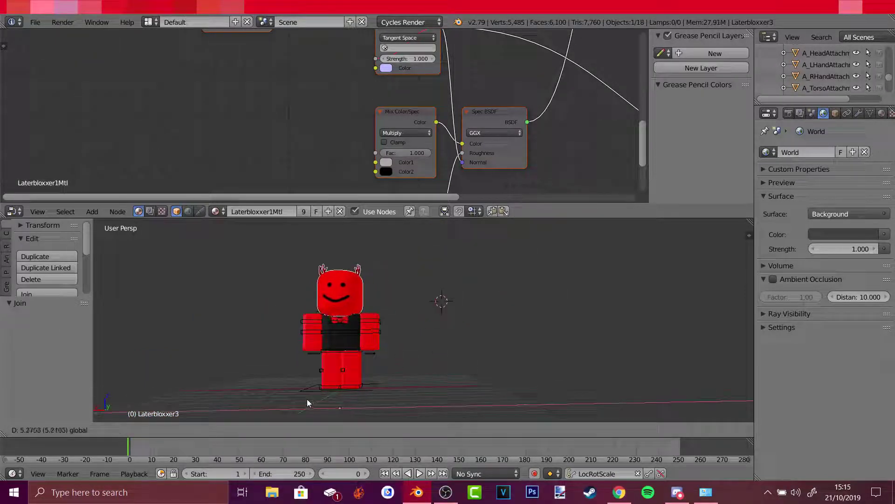
{"action": "left_click", "coordinate": [309, 403]}
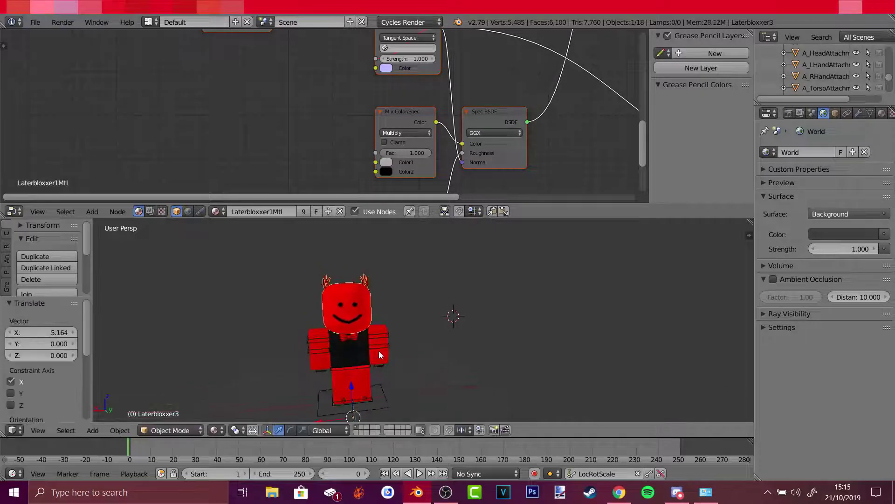
{"action": "scroll", "coordinate": [440, 332], "scroll_direction": "up", "scroll_amount": 3}
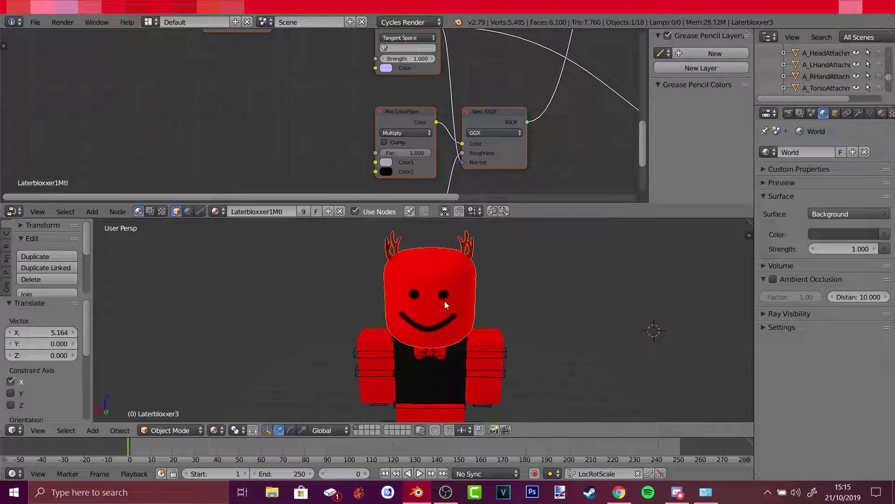
{"action": "scroll", "coordinate": [442, 302], "scroll_direction": "up", "scroll_amount": 6}
{"action": "scroll", "coordinate": [432, 308], "scroll_direction": "up", "scroll_amount": 6}
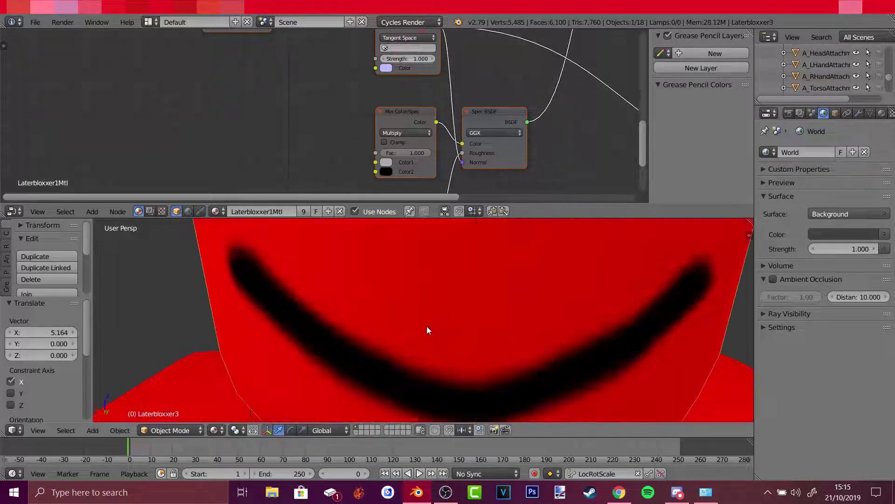
Parent the joined head, antlers and tail object to the rig's A_HeadAttachments box
{"action": "scroll", "coordinate": [384, 319], "scroll_direction": "up", "scroll_amount": 2}
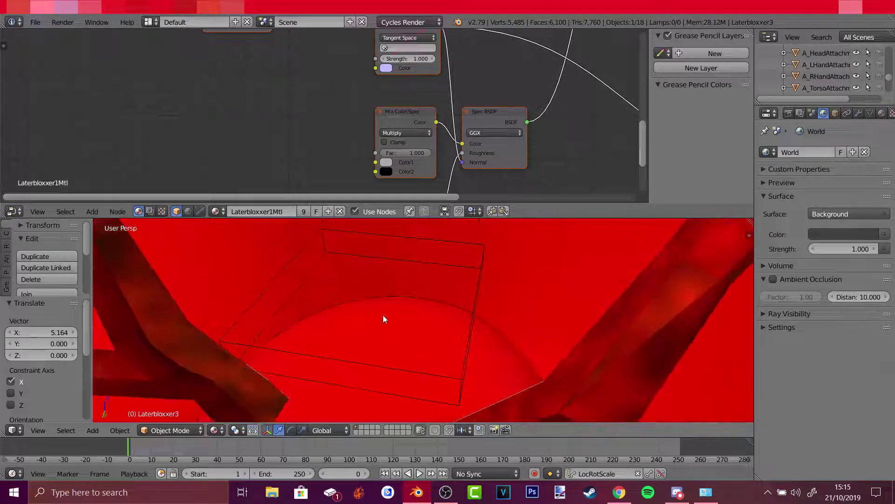
{"action": "right_click", "coordinate": [465, 359], "text": "shift"}
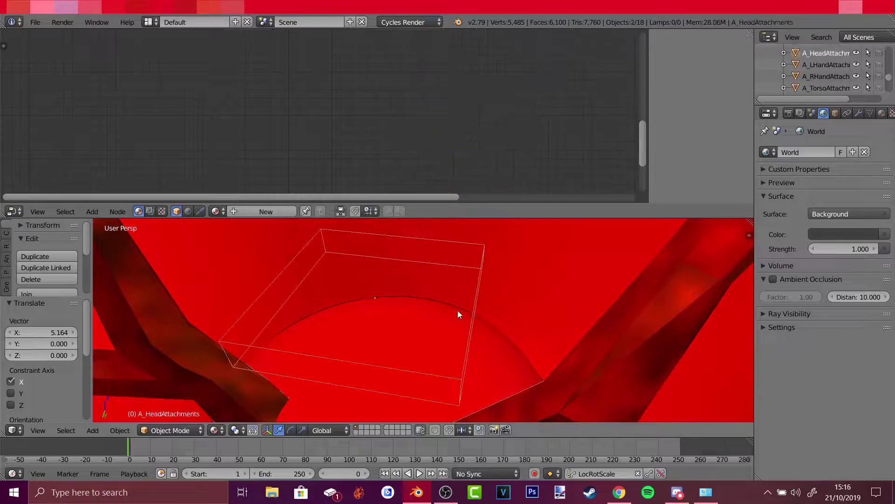
{"action": "key", "text": "ctrl+p"}
{"action": "key", "text": "ctrl+p"}
{"action": "left_click", "coordinate": [426, 317]}
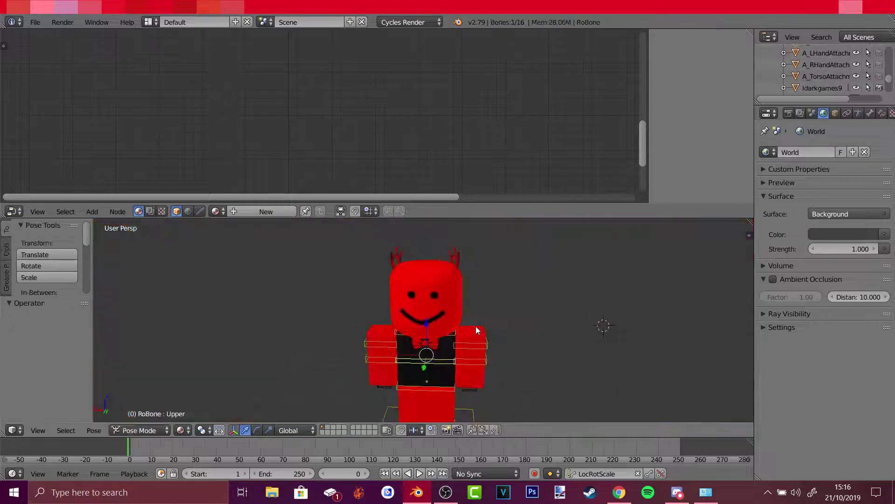
Switch the RoBone rig from Pose Mode to Object Mode and move the whole rig about -1.08 units along X
{"action": "middle_click_drag", "start_coordinate": [480, 329], "coordinate": [405, 317]}
{"action": "left_click", "coordinate": [139, 430]}
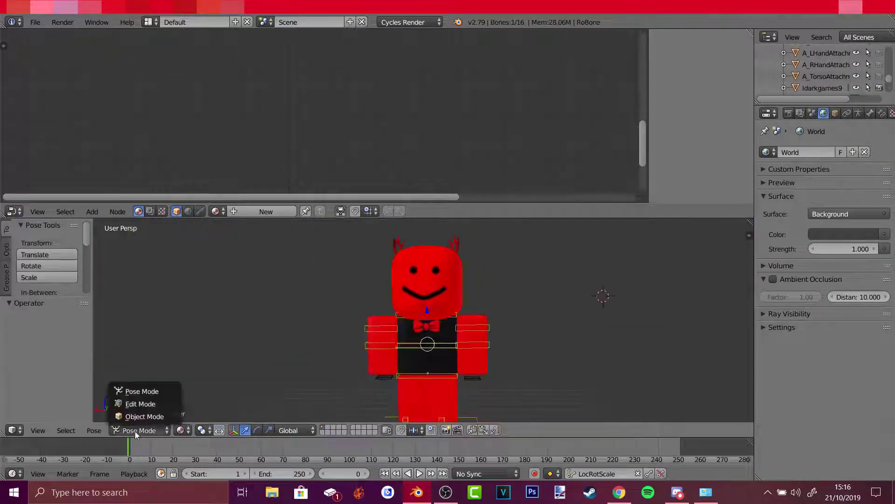
{"action": "left_click", "coordinate": [148, 414]}
{"action": "key", "text": "g"}
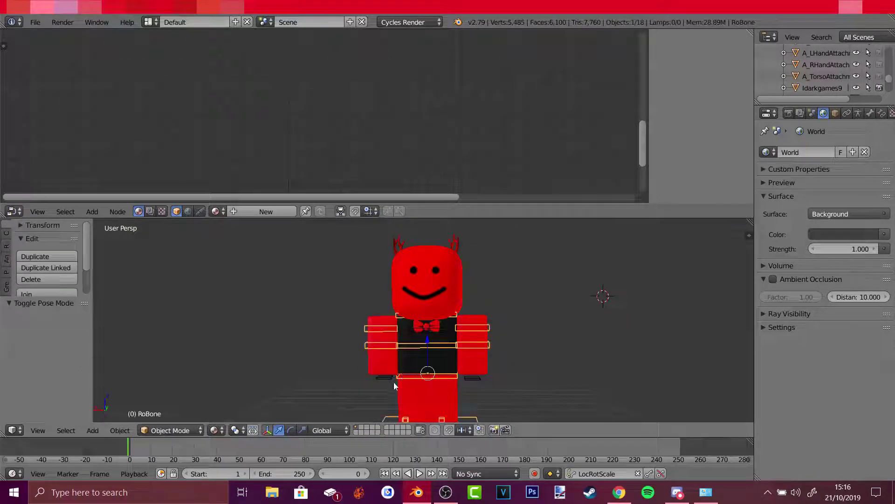
{"action": "key", "text": "x"}
{"action": "left_click", "coordinate": [430, 377]}
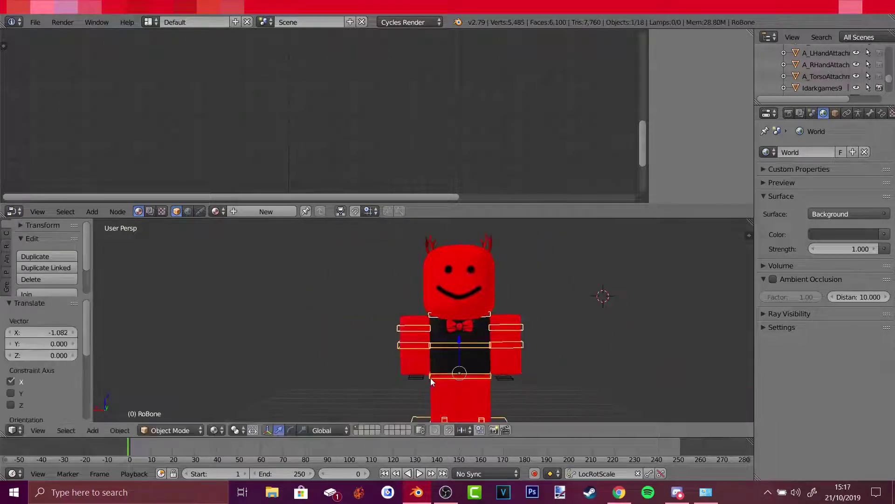
Put the RoBone rig in Pose Mode and rotate the Upper bone so the torso bends forward
{"action": "left_click", "coordinate": [181, 432]}
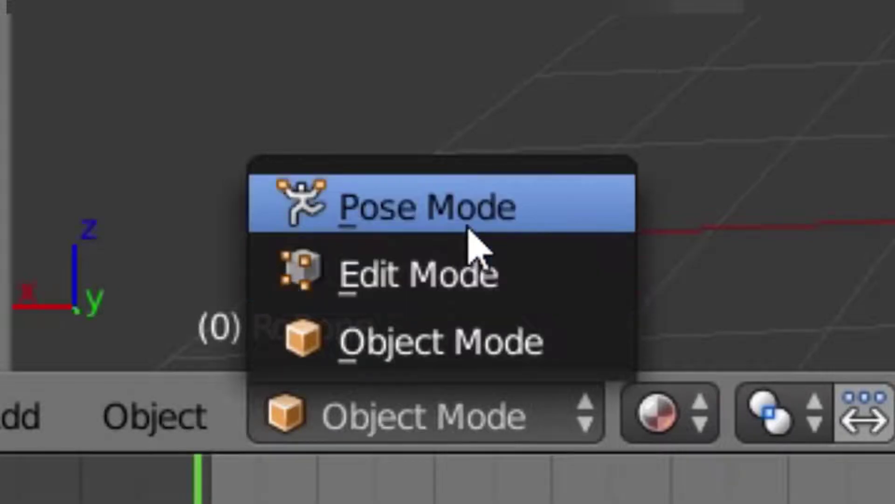
{"action": "left_click", "coordinate": [468, 225]}
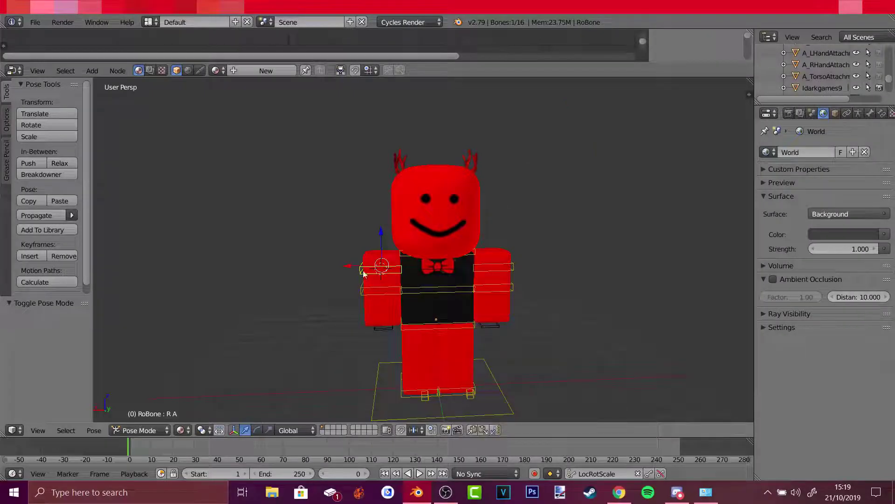
{"action": "right_click", "coordinate": [489, 266]}
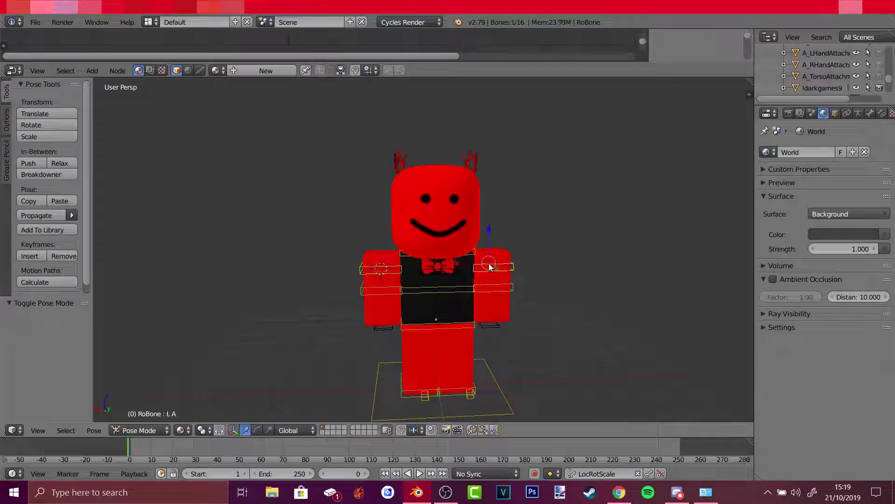
{"action": "right_click", "coordinate": [427, 281]}
{"action": "key", "text": "r"}
{"action": "key", "text": "x"}
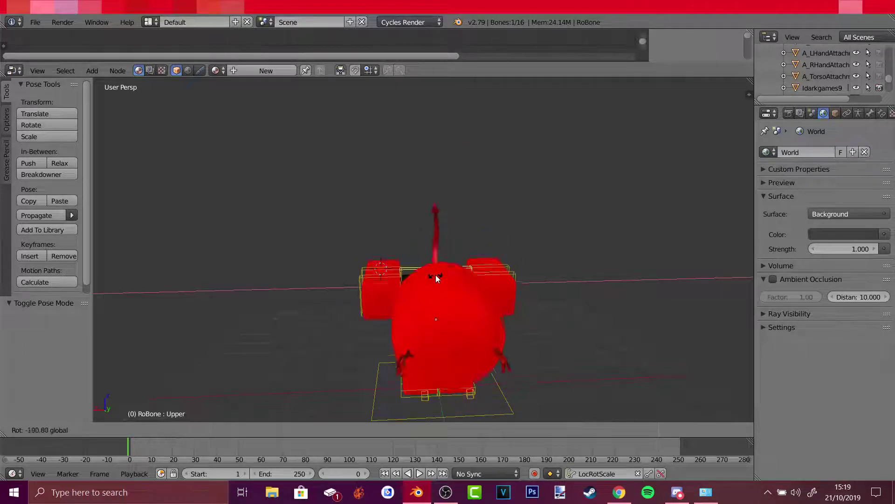
{"action": "key", "text": "x"}
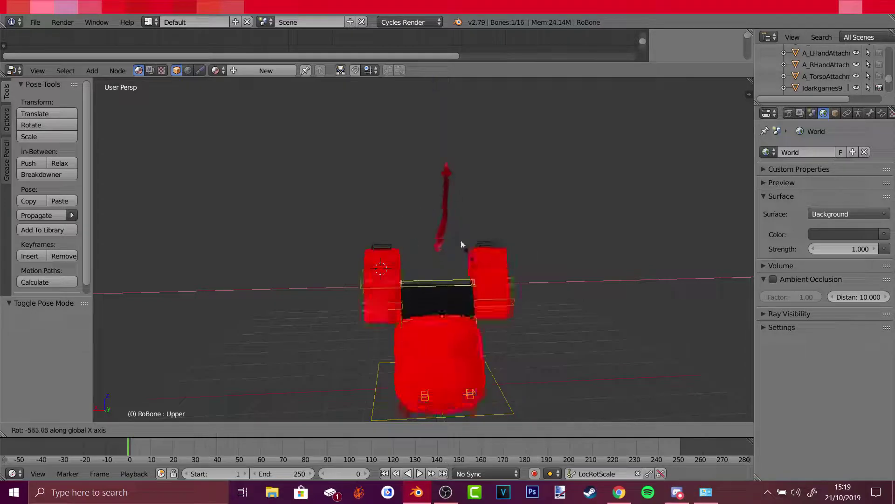
{"action": "left_click", "coordinate": [420, 270]}
{"action": "key", "text": "r"}
{"action": "left_click", "coordinate": [525, 374]}
{"action": "middle_click_drag", "start_coordinate": [525, 374], "coordinate": [625, 369]}
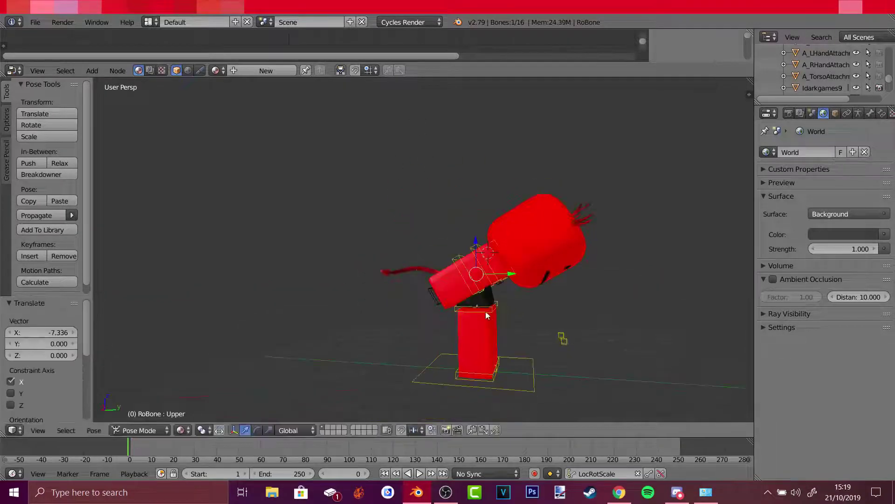
Shift the Lower bone forward along Y and lower it about 0.45 units along Z to bend the knees
{"action": "right_click", "coordinate": [486, 317]}
{"action": "left_click_drag", "start_coordinate": [509, 309], "coordinate": [537, 326]}
{"action": "left_click_drag", "start_coordinate": [511, 268], "coordinate": [513, 292]}
{"action": "middle_click_drag", "start_coordinate": [513, 299], "coordinate": [429, 342]}
{"action": "scroll", "coordinate": [431, 338], "scroll_direction": "up", "scroll_amount": 3}
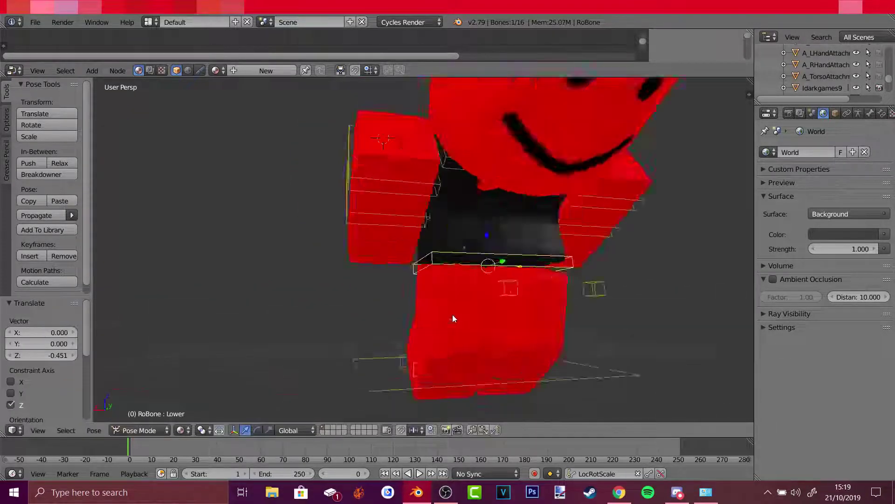
Offset the two foot bones in opposite directions along Y, moving the second one about 0.33 units
{"action": "middle_click_drag", "start_coordinate": [453, 315], "coordinate": [506, 317]}
{"action": "right_click", "coordinate": [491, 365]}
{"action": "left_click_drag", "start_coordinate": [515, 372], "coordinate": [499, 371]}
{"action": "right_click", "coordinate": [571, 363]}
{"action": "left_click_drag", "start_coordinate": [592, 366], "coordinate": [626, 368]}
{"action": "middle_click_drag", "start_coordinate": [627, 367], "coordinate": [577, 348]}
{"action": "scroll", "coordinate": [578, 349], "scroll_direction": "down", "scroll_amount": 5}
Rotate the Lower bone to tilt the body, and rotate the Head bone about 59.6° around X
{"action": "right_click", "coordinate": [496, 280]}
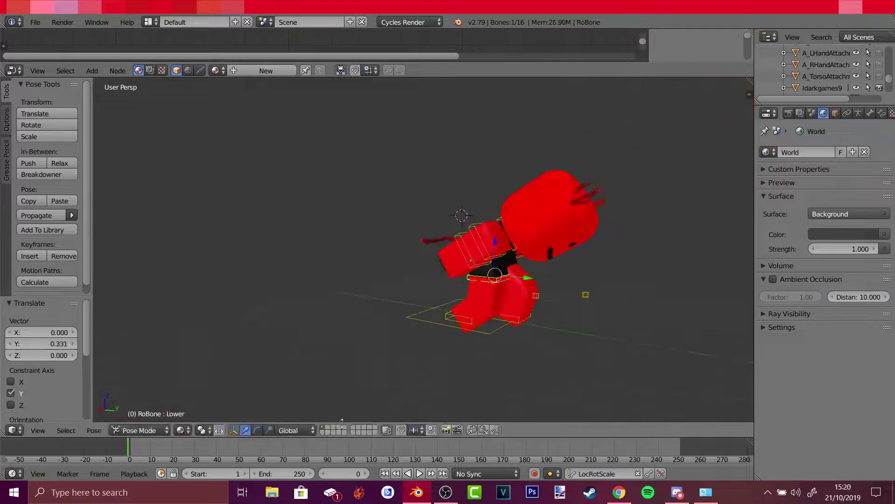
{"action": "left_click", "coordinate": [254, 430]}
{"action": "left_click_drag", "start_coordinate": [532, 266], "coordinate": [530, 286]}
{"action": "right_click", "coordinate": [535, 256]}
{"action": "left_click_drag", "start_coordinate": [556, 235], "coordinate": [512, 222]}
{"action": "middle_click_drag", "start_coordinate": [606, 254], "coordinate": [573, 262]}
{"action": "left_click", "coordinate": [246, 430]}
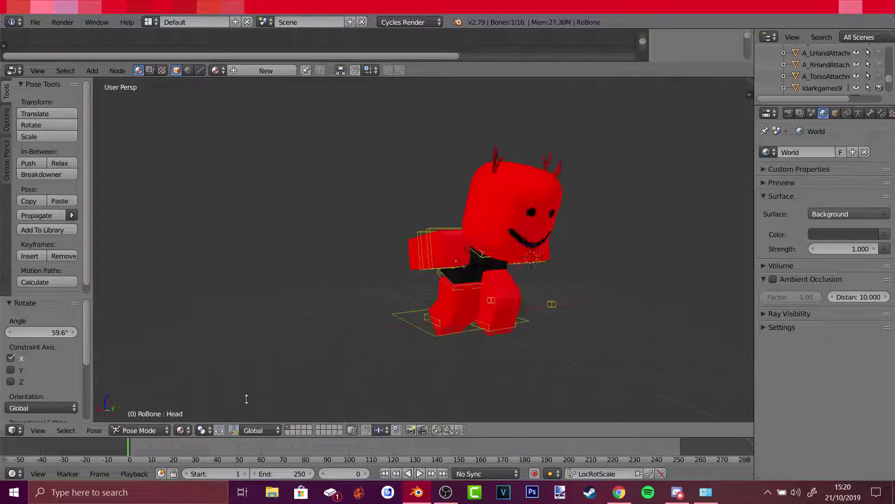
{"action": "middle_click_drag", "start_coordinate": [373, 301], "coordinate": [351, 272]}
{"action": "left_click", "coordinate": [257, 430]}
{"action": "middle_click_drag", "start_coordinate": [522, 252], "coordinate": [479, 167]}
{"action": "left_click", "coordinate": [480, 168]}
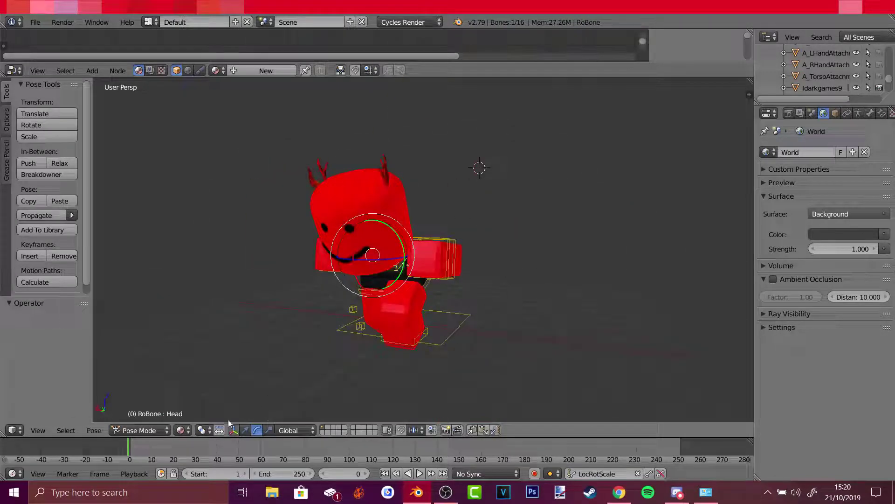
Return the rig to Object Mode and preview the posed character with Rendered viewport shading
{"action": "key", "text": "ctrl+Tab"}
{"action": "left_click", "coordinate": [507, 243]}
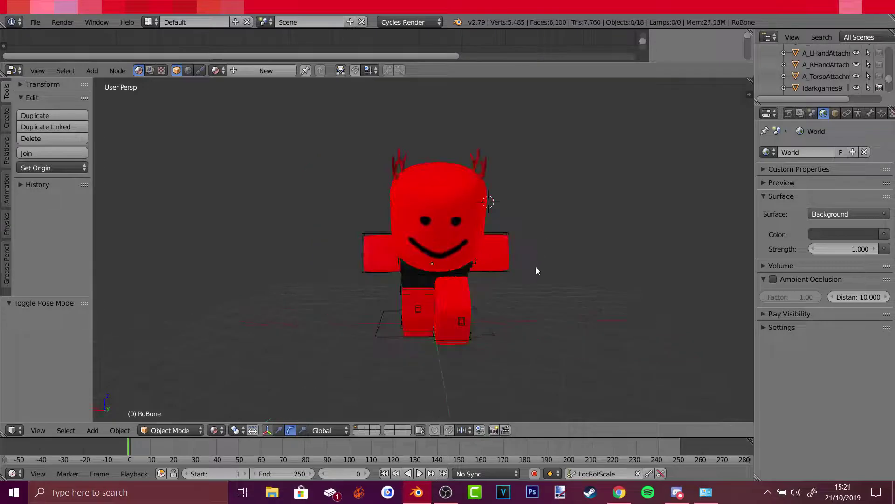
{"action": "mouse_move", "coordinate": [536, 270]}
{"action": "middle_mouse_down"}
{"action": "mouse_move", "coordinate": [563, 289]}
{"action": "mouse_move", "coordinate": [343, 373]}
{"action": "middle_mouse_up"}
{"action": "left_click", "coordinate": [215, 430]}
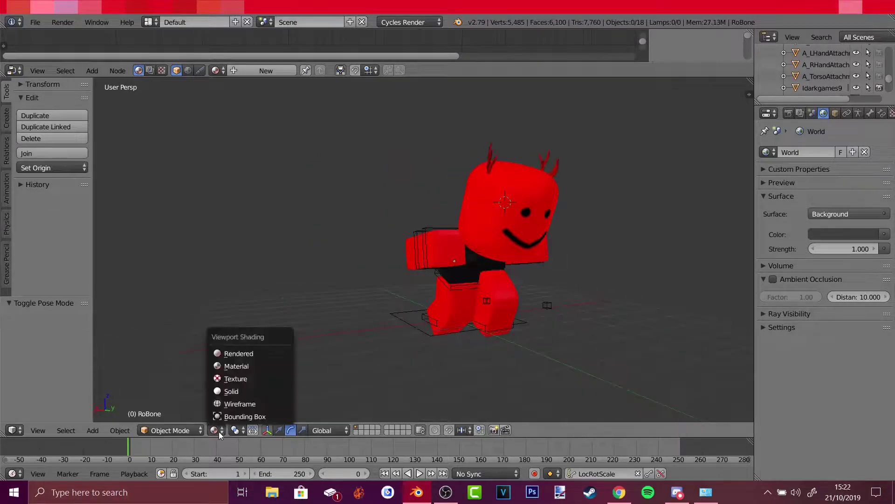
{"action": "left_click", "coordinate": [245, 354]}
{"action": "mouse_move", "coordinate": [617, 326]}
{"action": "middle_mouse_down"}
{"action": "mouse_move", "coordinate": [529, 329]}
{"action": "mouse_move", "coordinate": [618, 326]}
{"action": "middle_mouse_up"}
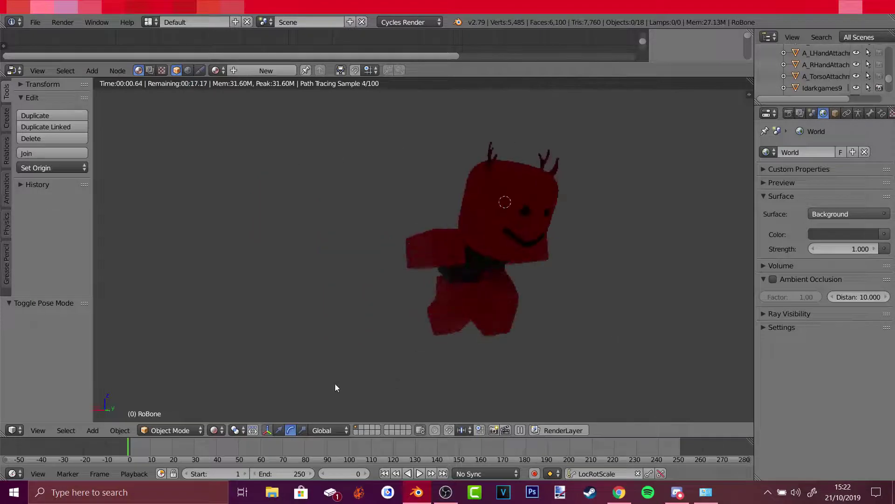
Enlarge the node editor, show the World shader nodes and add an Environment Texture node before the Background node
{"action": "left_click_drag", "start_coordinate": [500, 78], "coordinate": [494, 171]}
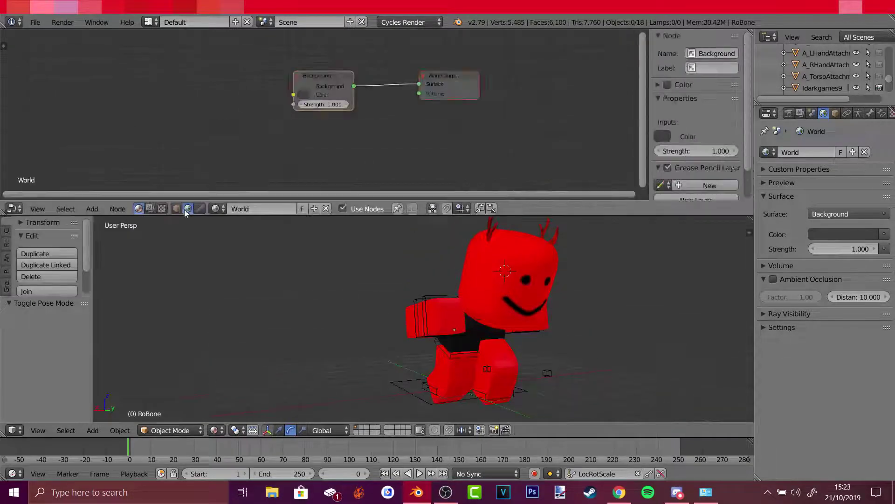
{"action": "left_click", "coordinate": [176, 209]}
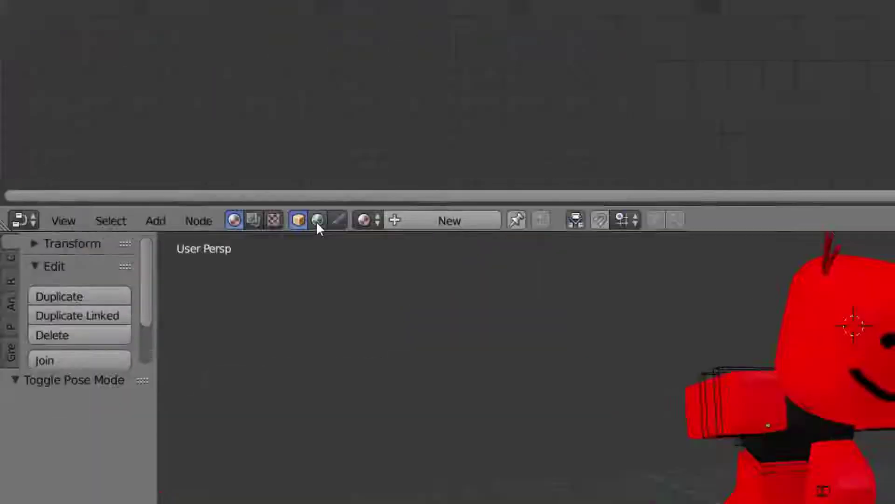
{"action": "left_click", "coordinate": [188, 209]}
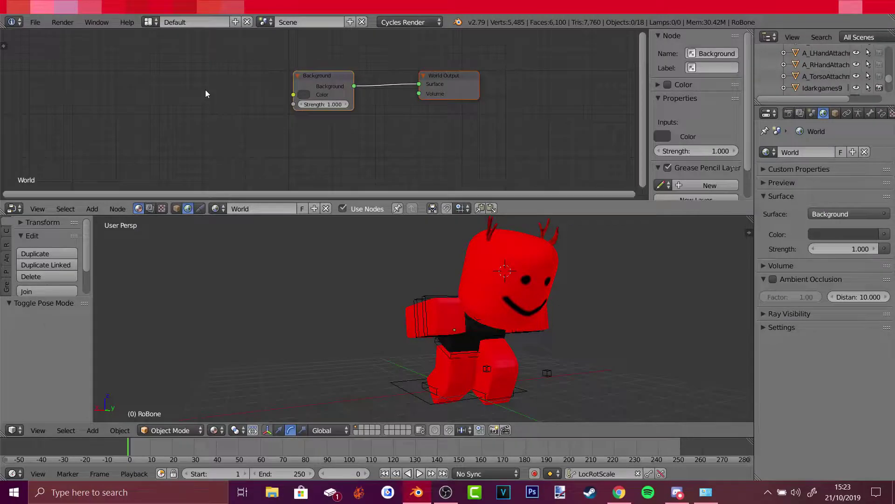
{"action": "key", "text": "shift+a"}
{"action": "mouse_move", "coordinate": [195, 138]}
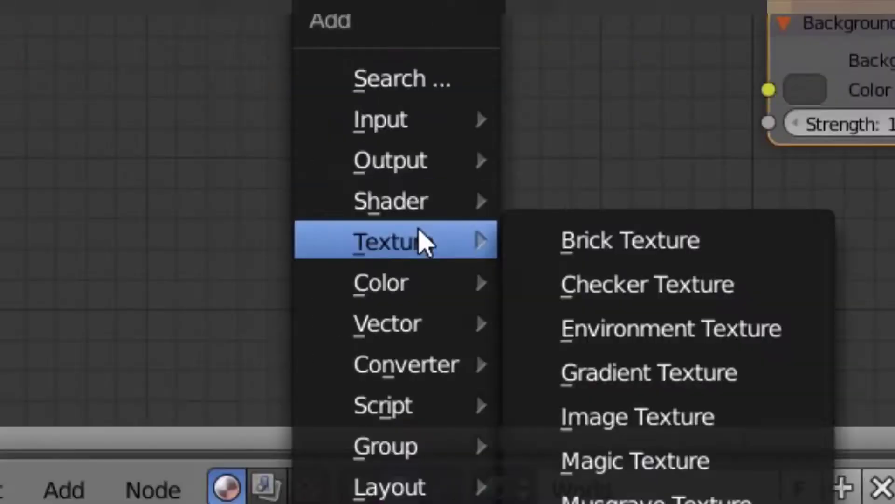
{"action": "left_click", "coordinate": [695, 340]}
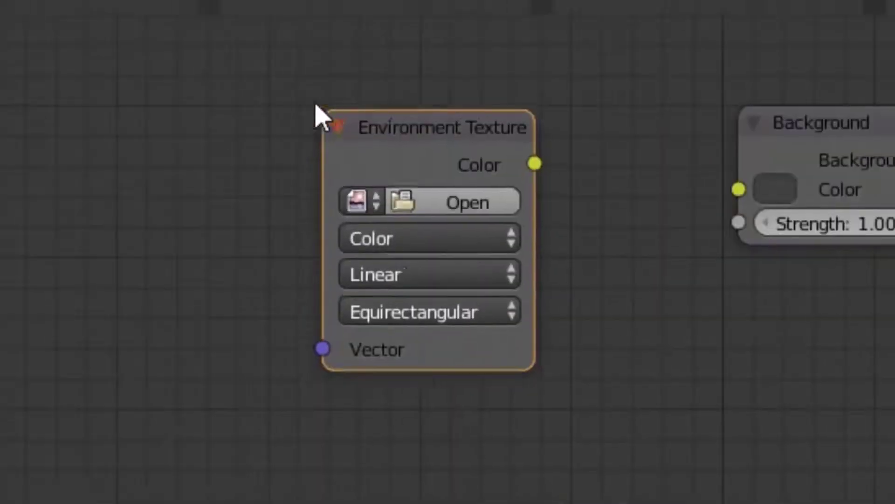
{"action": "left_click", "coordinate": [315, 90]}
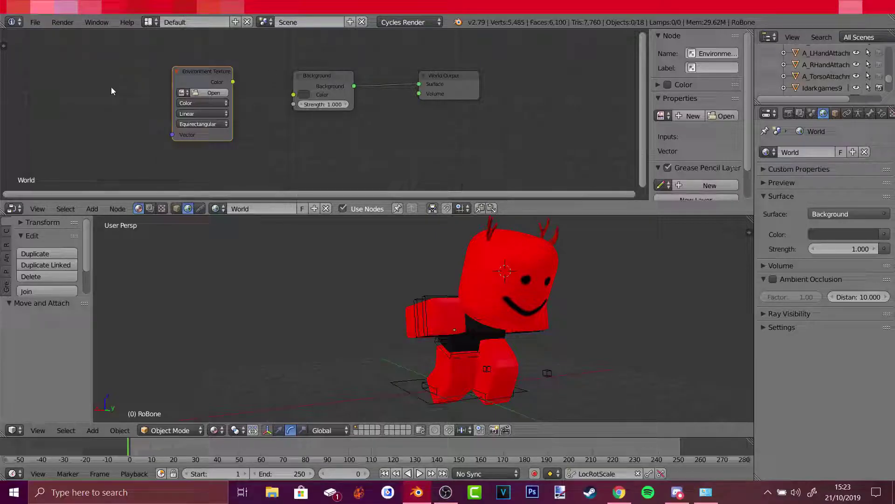
Add a Texture Coordinate input node in front of the Environment Texture node
{"action": "key", "text": "shift+a"}
{"action": "mouse_move", "coordinate": [107, 56]}
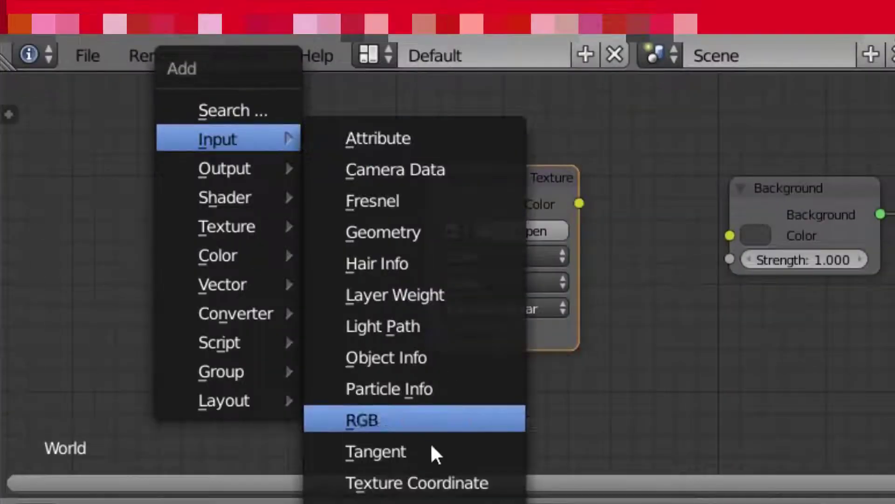
{"action": "left_click", "coordinate": [420, 483]}
{"action": "left_click", "coordinate": [150, 147]}
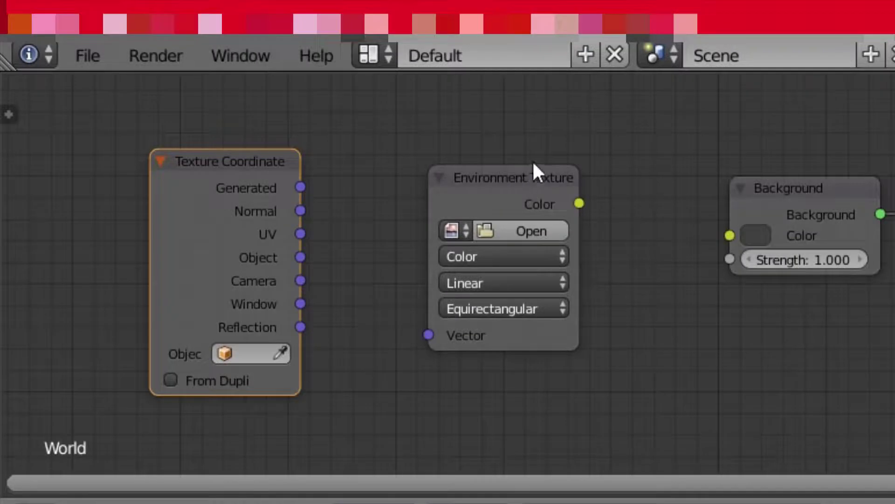
Load satara_night_16k.hdr from the Downloads folder into the Environment Texture node
{"action": "left_click", "coordinate": [510, 231]}
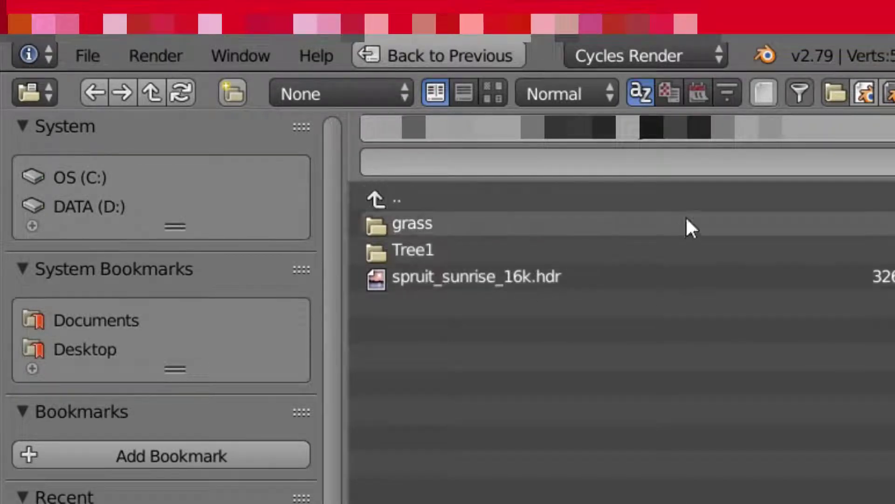
{"action": "left_click", "coordinate": [93, 349]}
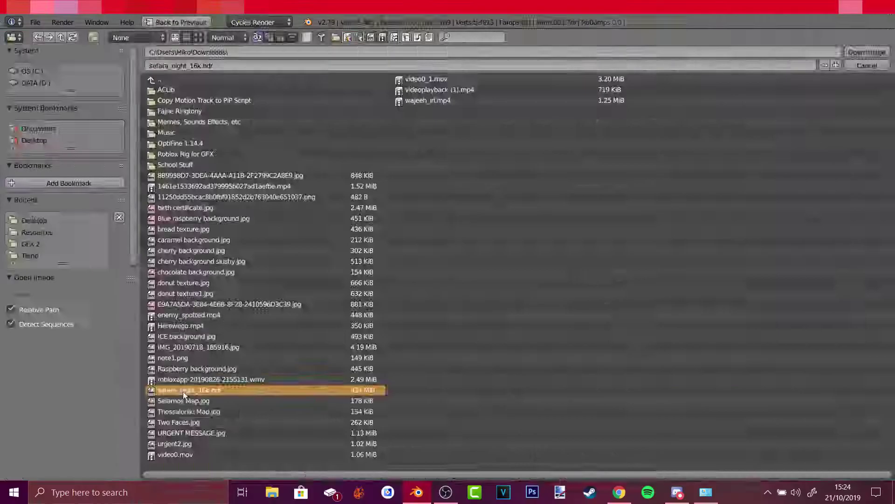
{"action": "double_click", "coordinate": [406, 257]}
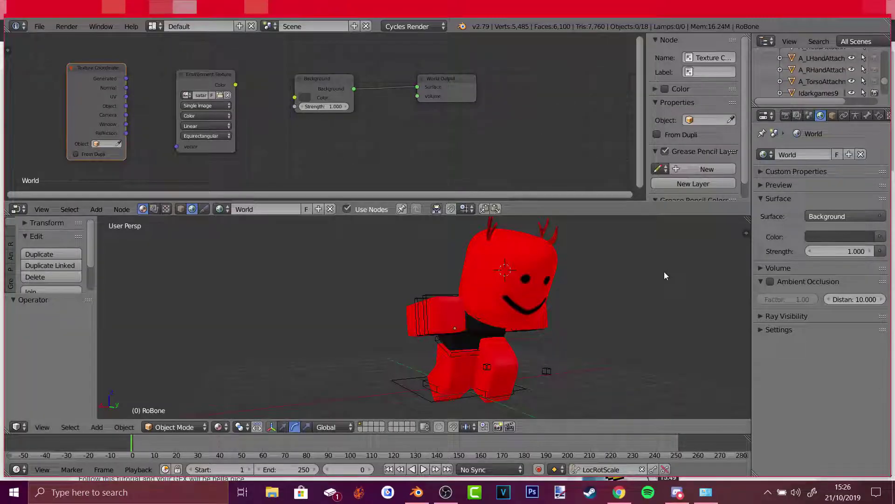
{"action": "left_click", "coordinate": [846, 15]}
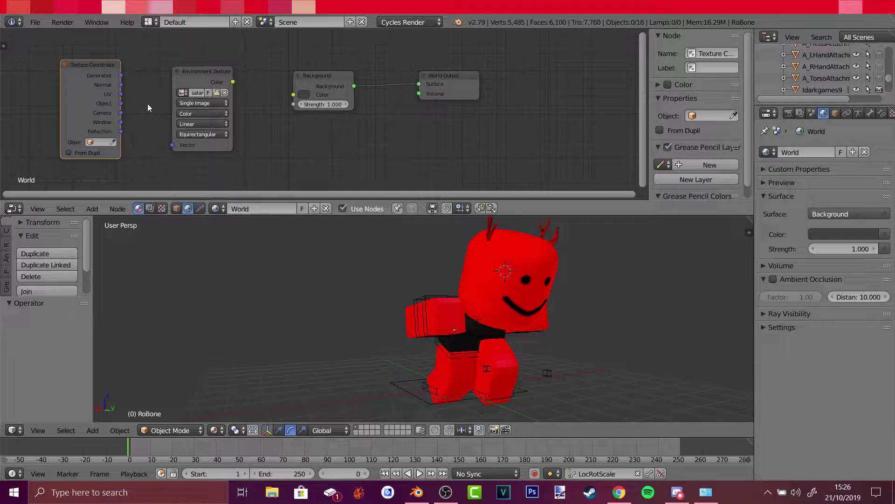
Add a Mapping vector node beside the Texture Coordinate node in the World shader
{"action": "key", "text": "shift+a"}
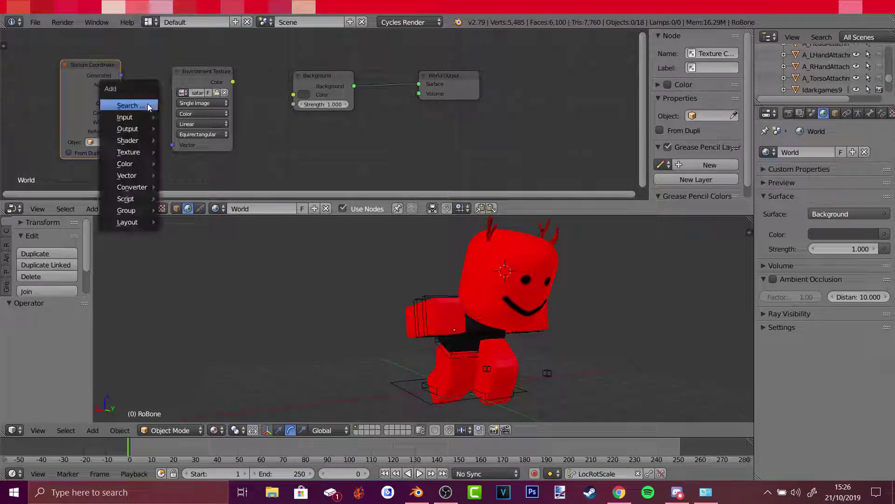
{"action": "mouse_move", "coordinate": [144, 178]}
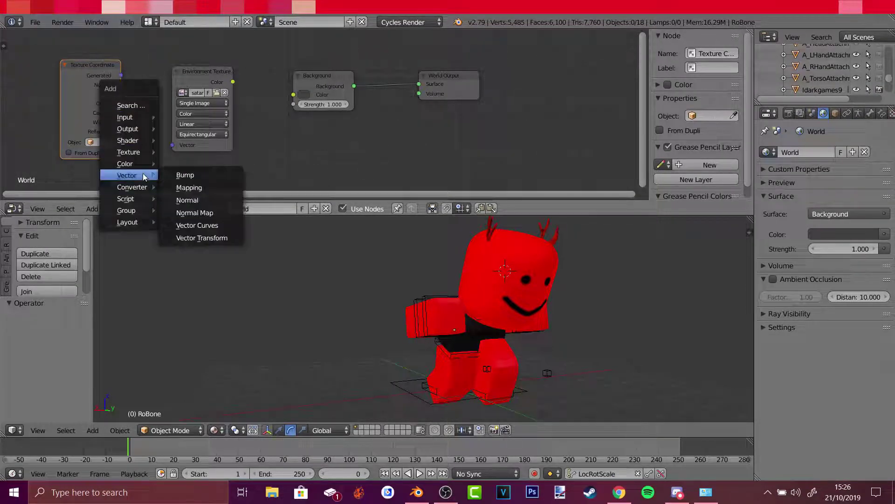
{"action": "left_click", "coordinate": [194, 189]}
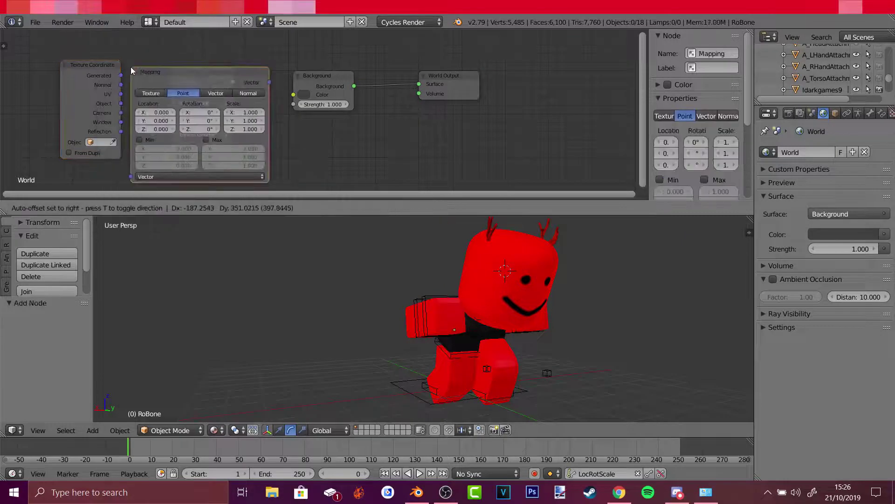
{"action": "left_click", "coordinate": [127, 66]}
{"action": "left_click_drag", "start_coordinate": [192, 72], "coordinate": [152, 88]}
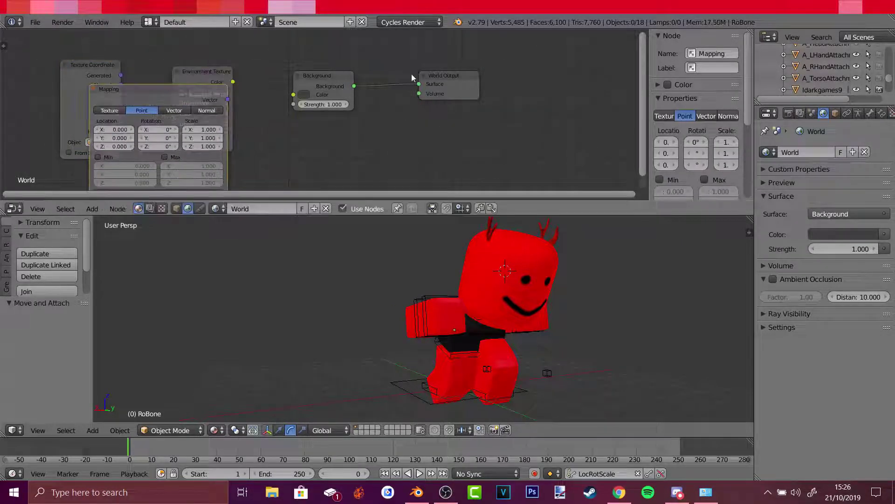
Move the World Output, Background and Environment Texture nodes apart from the Texture Coordinate node, leaving a wide gap between them
{"action": "left_click_drag", "start_coordinate": [426, 75], "coordinate": [519, 64]}
{"action": "left_click_drag", "start_coordinate": [326, 76], "coordinate": [468, 71]}
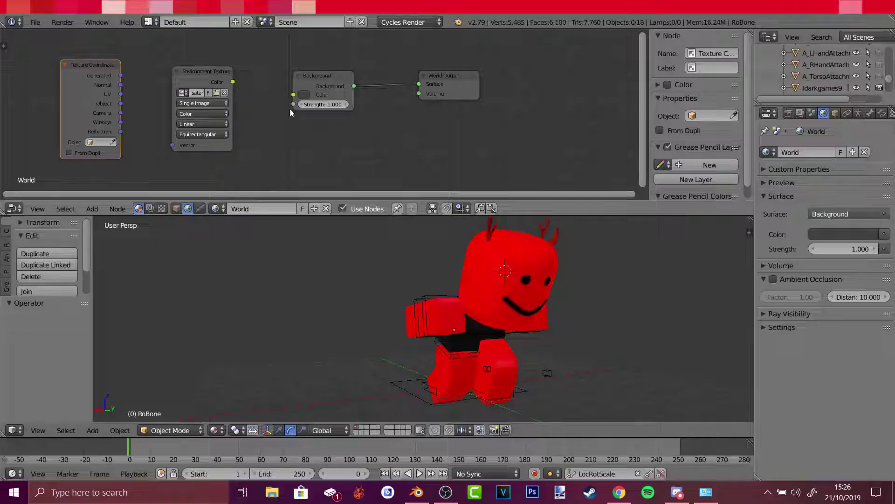
{"action": "left_click_drag", "start_coordinate": [456, 76], "coordinate": [512, 76]}
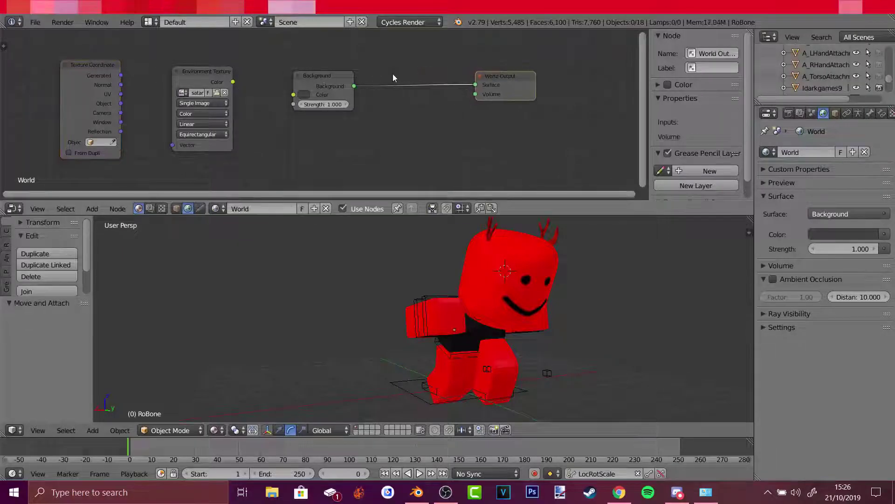
{"action": "left_click_drag", "start_coordinate": [340, 74], "coordinate": [445, 77]}
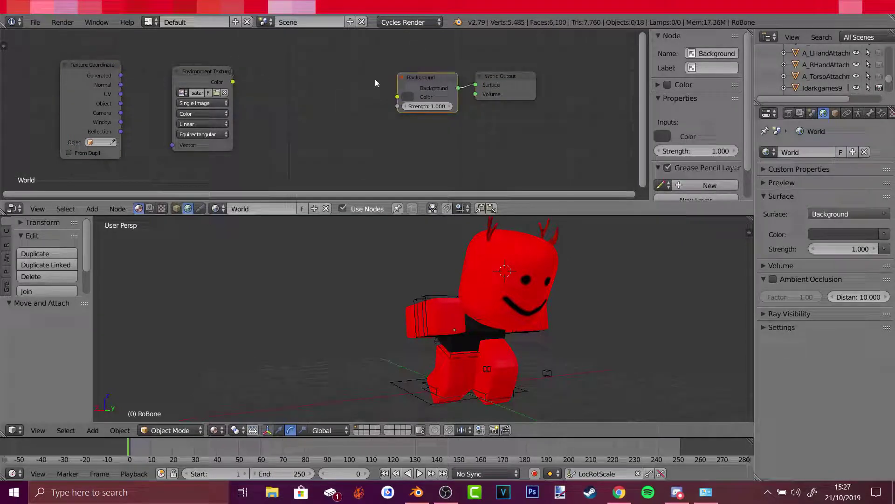
{"action": "left_click_drag", "start_coordinate": [204, 71], "coordinate": [354, 72]}
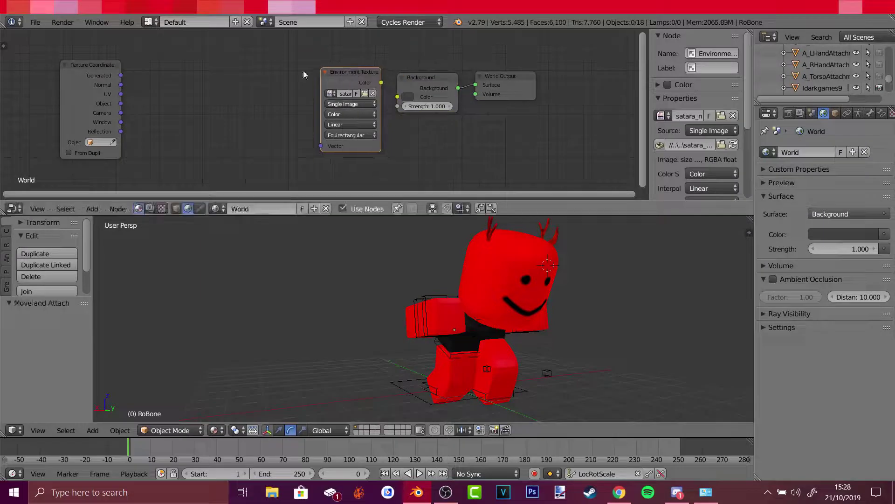
Add a Mapping vector node between the Texture Coordinate and Environment Texture nodes
{"action": "key", "text": "shift+a"}
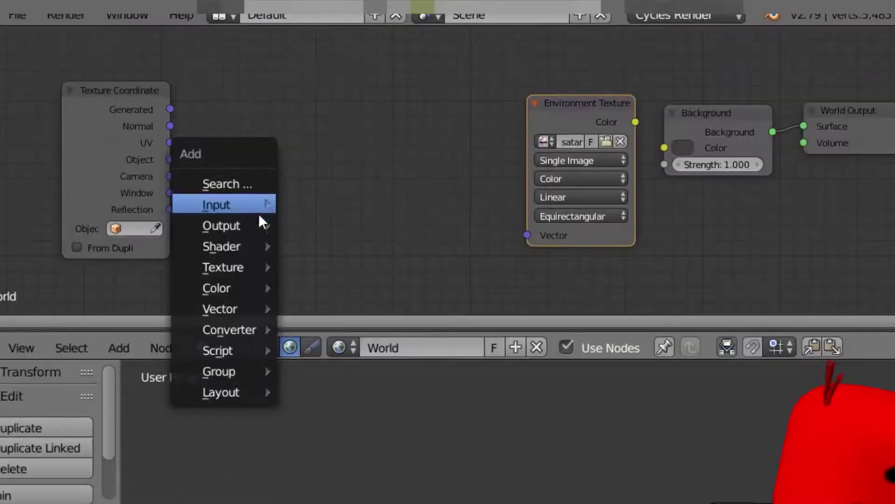
{"action": "mouse_move", "coordinate": [170, 136]}
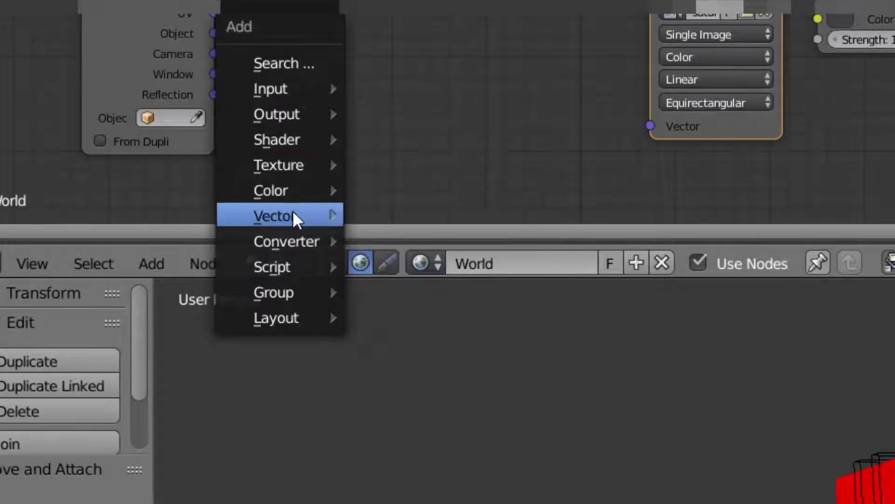
{"action": "mouse_move", "coordinate": [264, 309]}
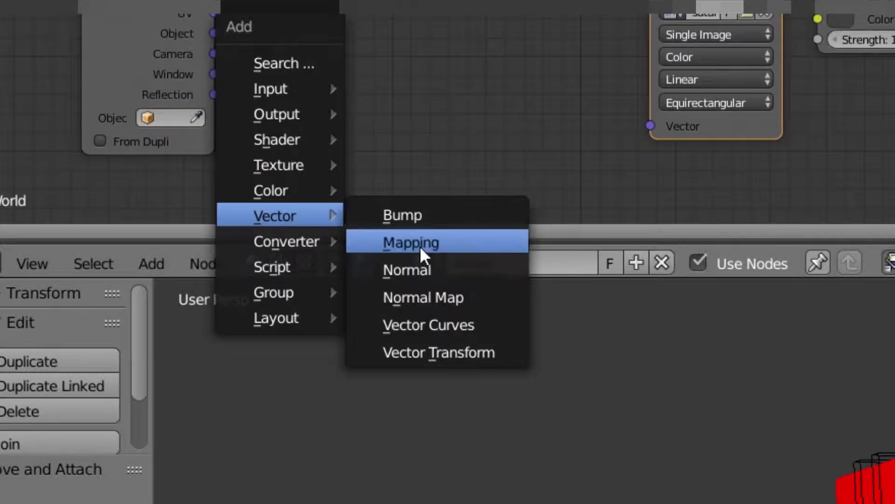
{"action": "left_click", "coordinate": [422, 245]}
Link Generated to the Mapping vector input, Mapping to the Environment Texture vector, and the texture's Color to the Background color
{"action": "left_click_drag", "start_coordinate": [206, 160], "coordinate": [290, 416]}
{"action": "left_click_drag", "start_coordinate": [670, 158], "coordinate": [746, 355]}
{"action": "left_click", "coordinate": [376, 189]}
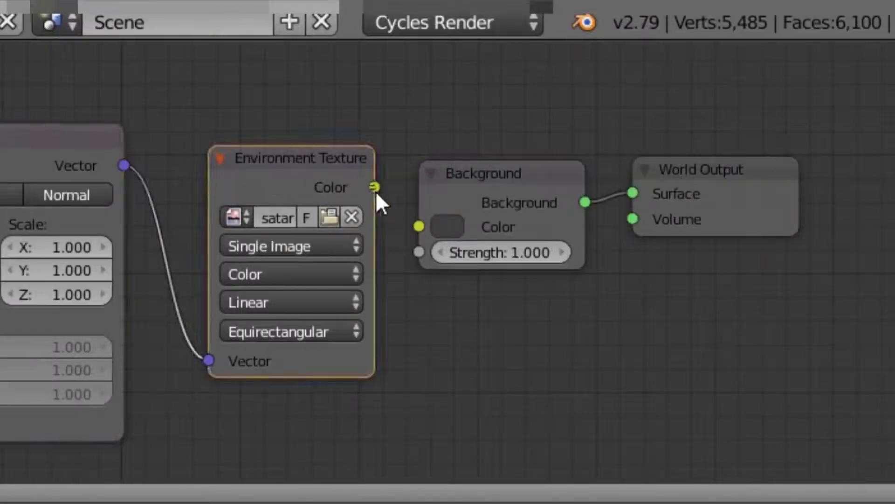
{"action": "mouse_move", "coordinate": [410, 225]}
{"action": "left_mouse_down"}
{"action": "mouse_move", "coordinate": [416, 230]}
{"action": "mouse_move", "coordinate": [409, 226]}
{"action": "left_mouse_up"}
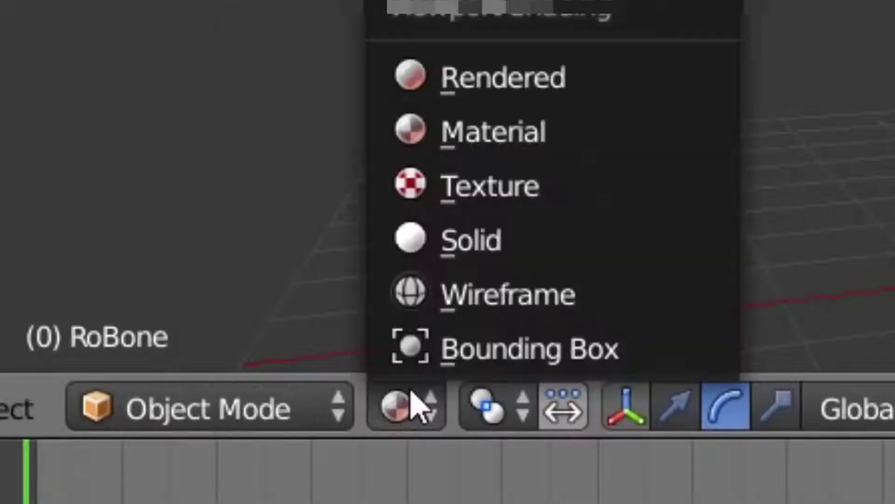
Preview the character against the HDRI in Rendered viewport shading and return to Material shading
{"action": "left_click", "coordinate": [477, 80]}
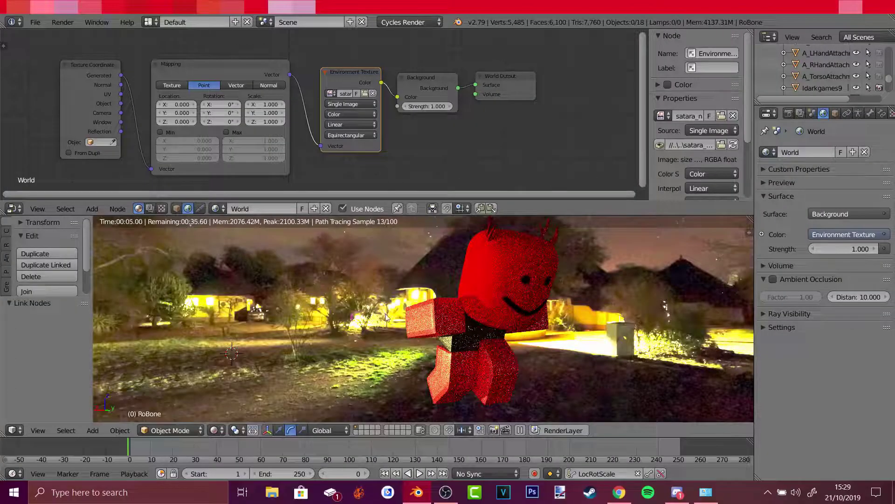
{"action": "middle_click_drag", "start_coordinate": [417, 316], "coordinate": [538, 343]}
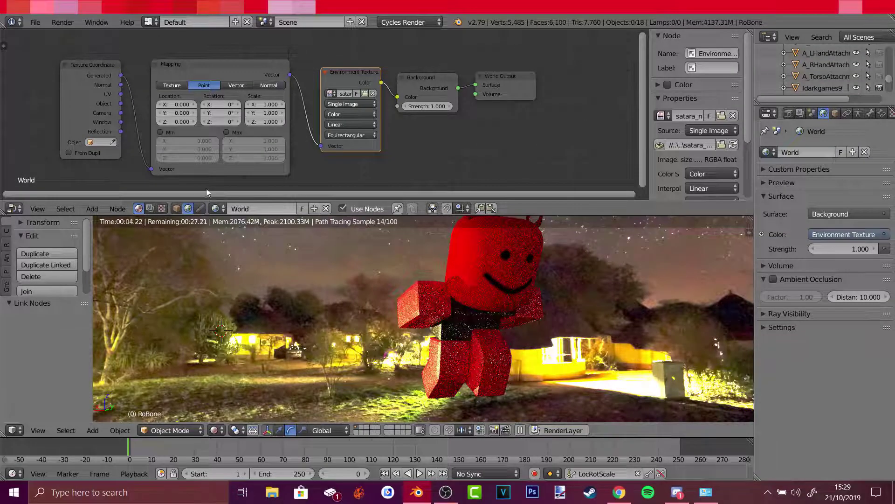
{"action": "left_click", "coordinate": [214, 430]}
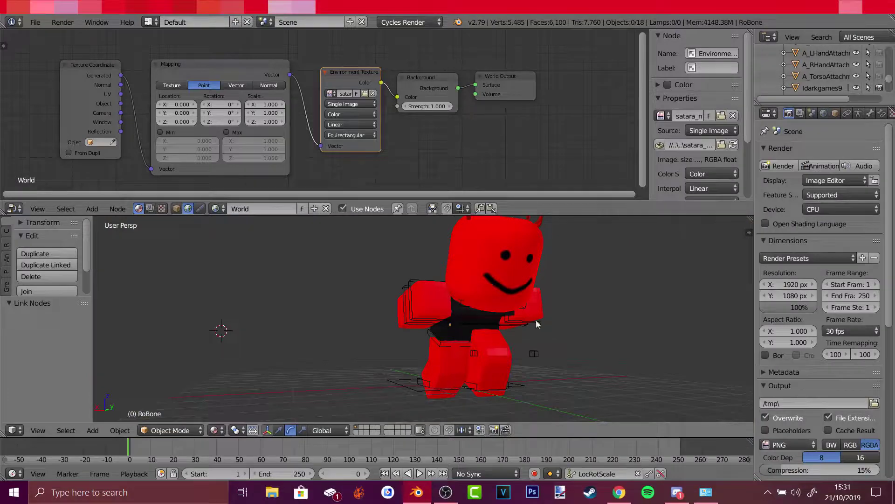
Enable the Transparent film option in the scene's render settings
{"action": "scroll", "coordinate": [819, 205], "scroll_direction": "down", "scroll_amount": 6}
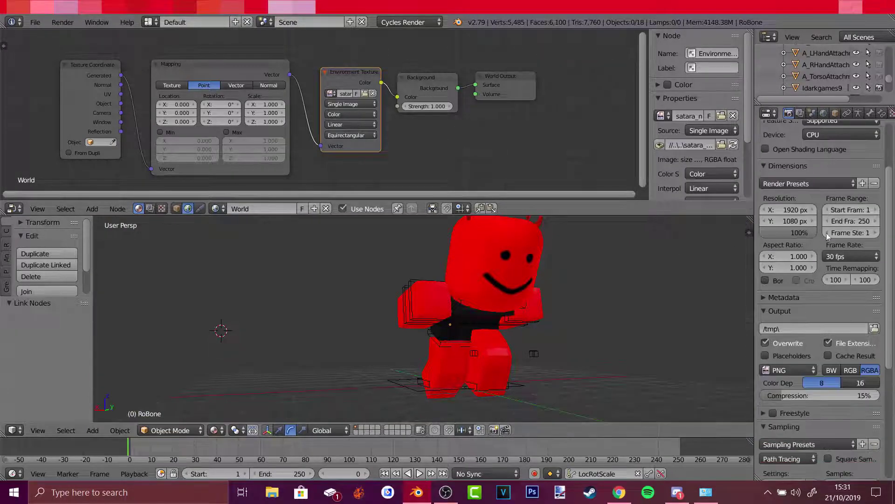
{"action": "scroll", "coordinate": [813, 156], "scroll_direction": "up", "scroll_amount": 5}
{"action": "scroll", "coordinate": [282, 279], "scroll_direction": "down", "scroll_amount": 15}
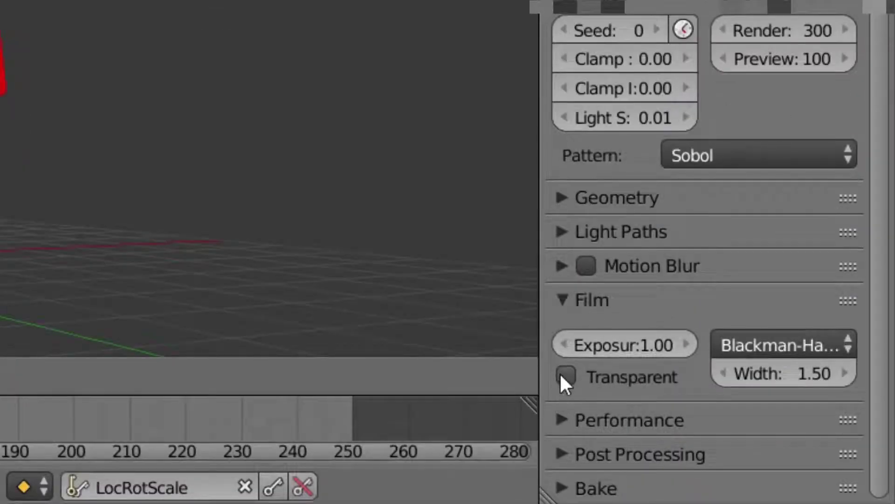
{"action": "left_click", "coordinate": [562, 377]}
Preview the character without the HDRI background in Rendered viewport shading and leave the rendered view
{"action": "left_click", "coordinate": [214, 430]}
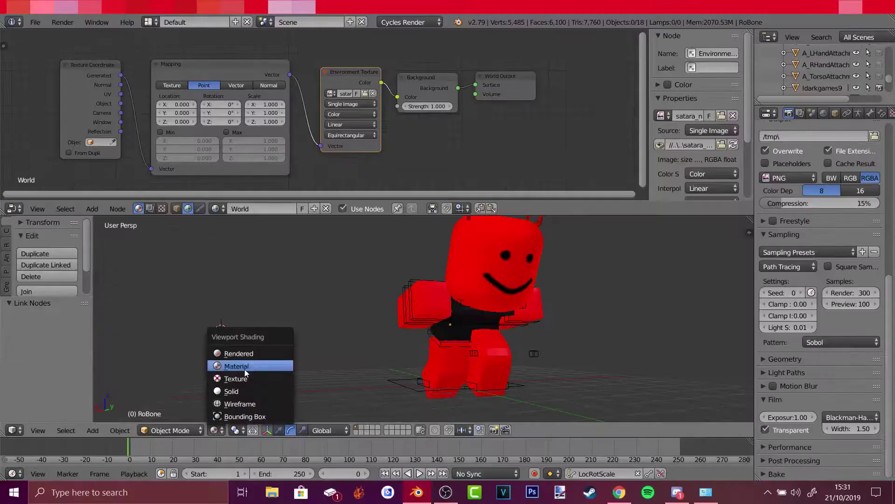
{"action": "left_click", "coordinate": [243, 357]}
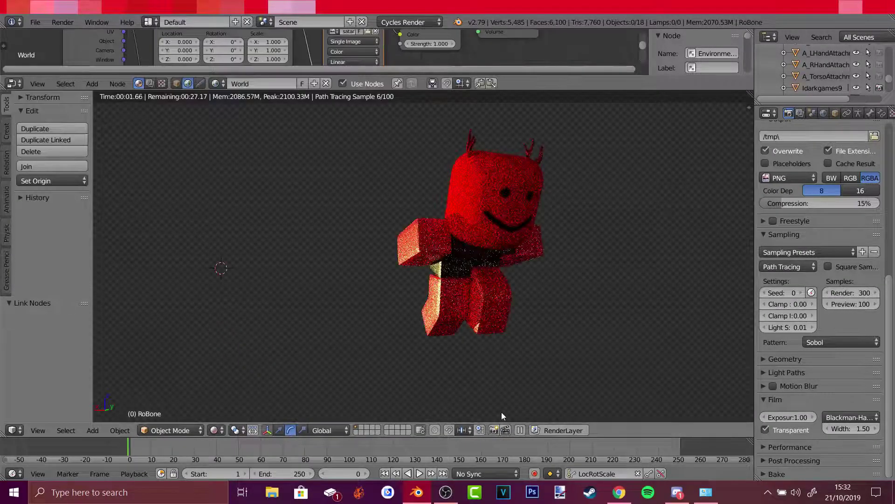
{"action": "key", "text": "shift+z"}
Select the RoBone rig and rotate it about 1838° around the global Z axis
{"action": "right_click", "coordinate": [450, 304]}
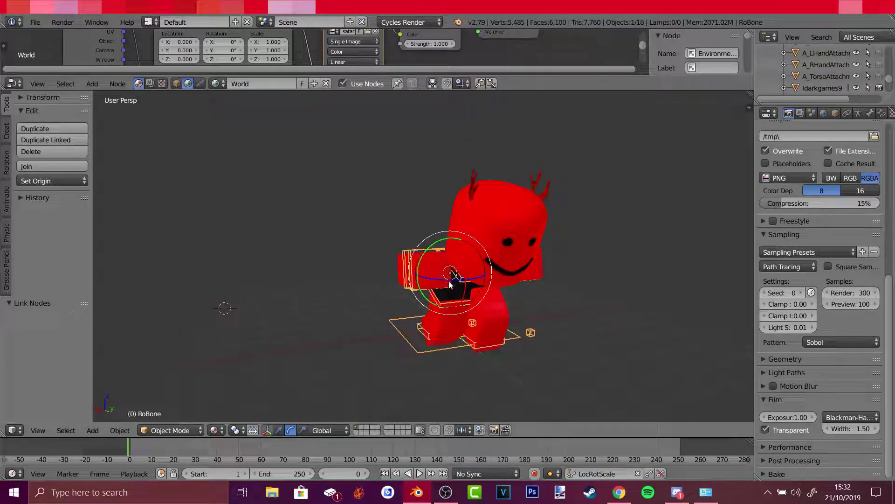
{"action": "left_click_drag", "start_coordinate": [448, 281], "coordinate": [425, 354]}
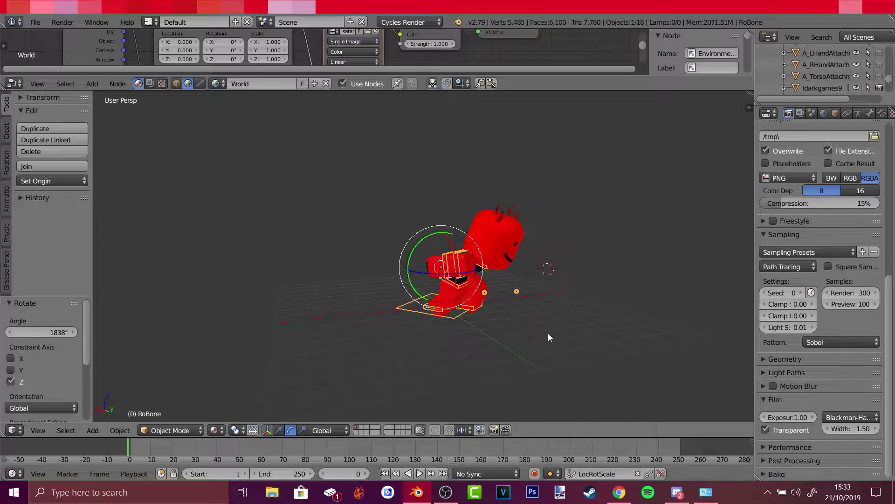
Open GRASS.blend from the grass folder in the Roblox Rig for GFX Resources, and return to the character's Blender window
{"action": "left_click", "coordinate": [274, 495]}
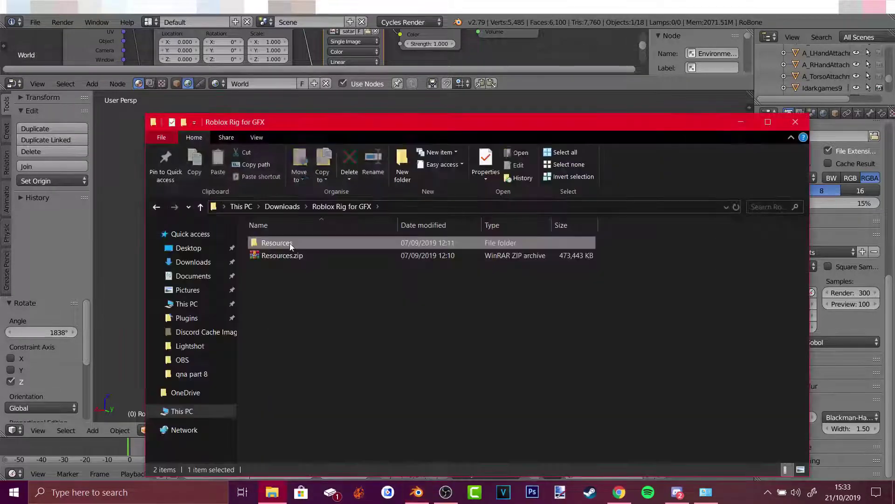
{"action": "double_click", "coordinate": [290, 242]}
{"action": "double_click", "coordinate": [282, 243]}
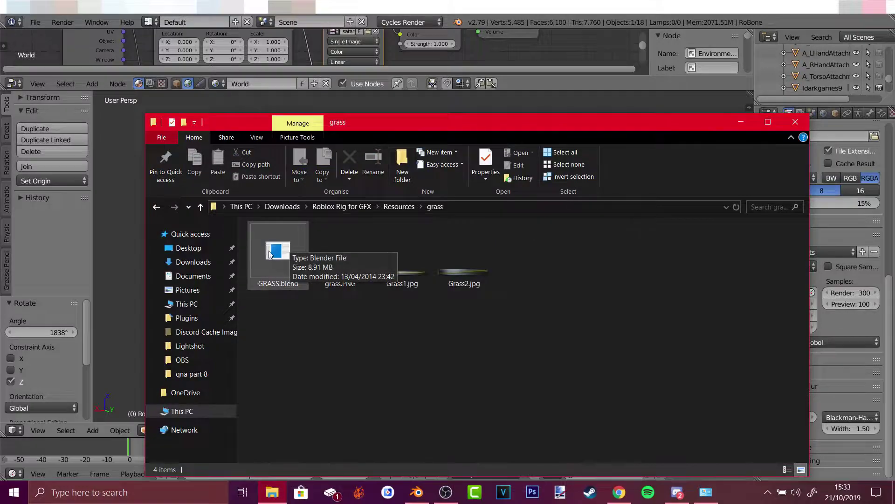
{"action": "left_click", "coordinate": [276, 249]}
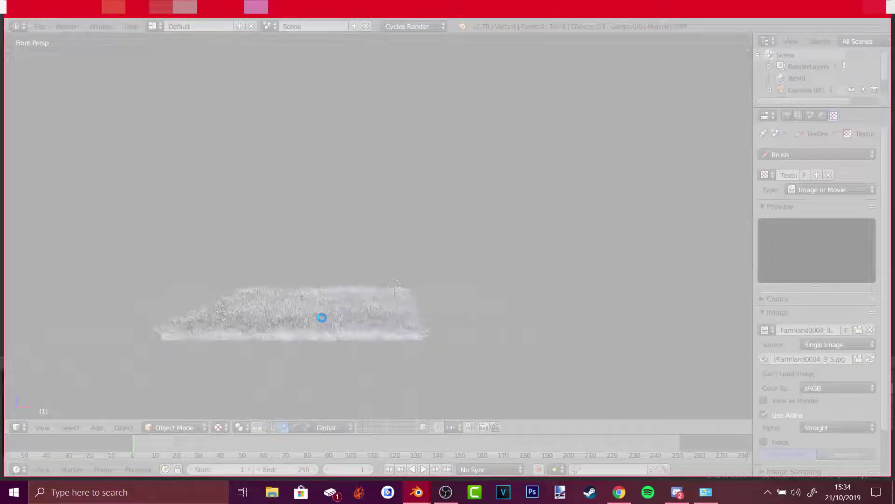
{"action": "mouse_move", "coordinate": [417, 492]}
{"action": "left_click", "coordinate": [377, 431]}
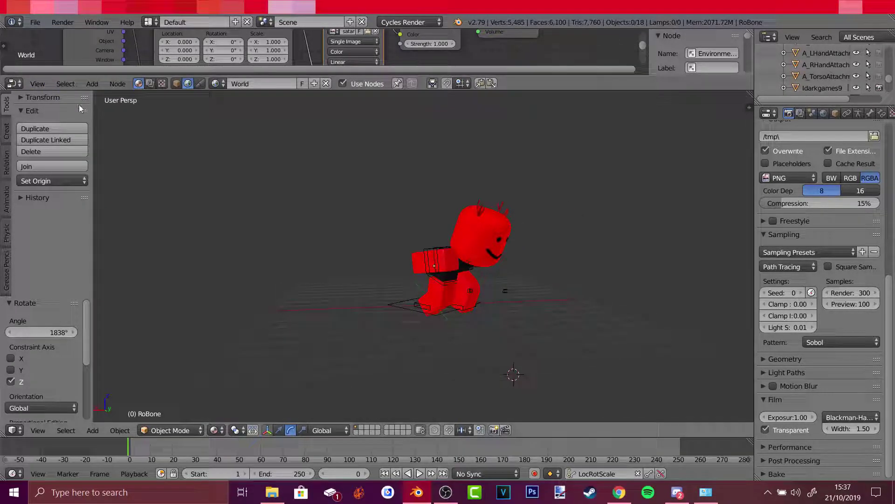
{"action": "left_click", "coordinate": [37, 85]}
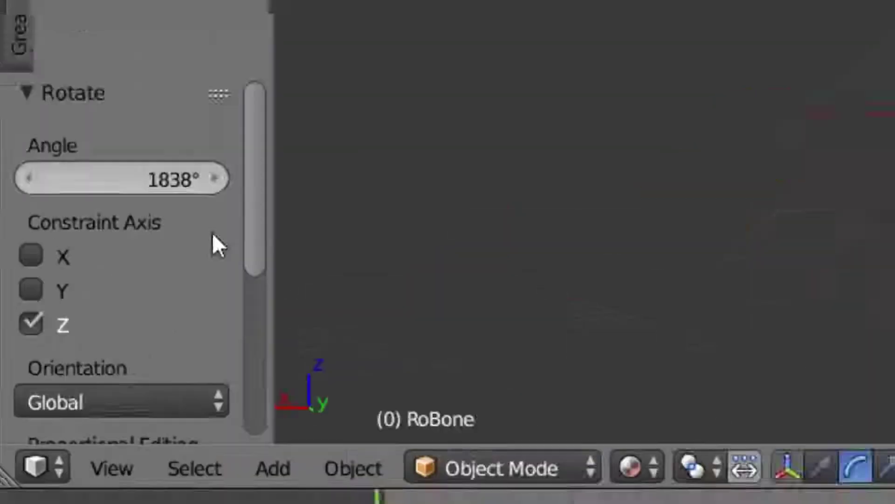
{"action": "left_click", "coordinate": [38, 430]}
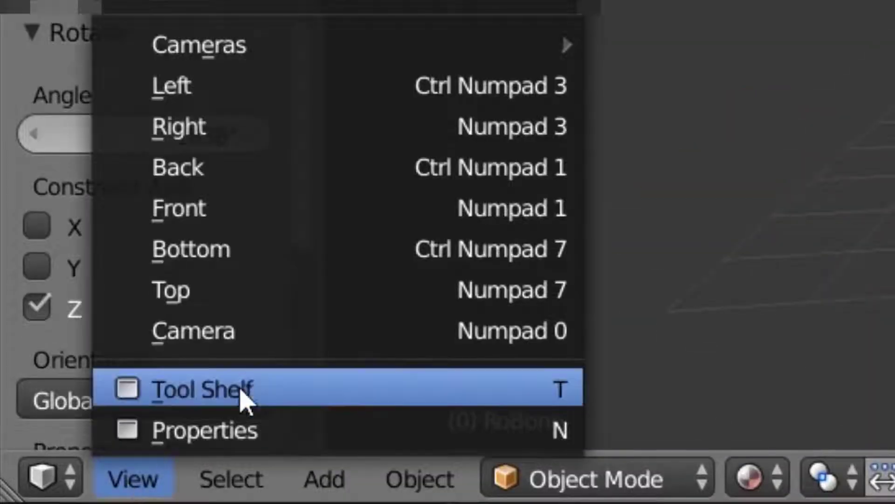
{"action": "left_click", "coordinate": [220, 340]}
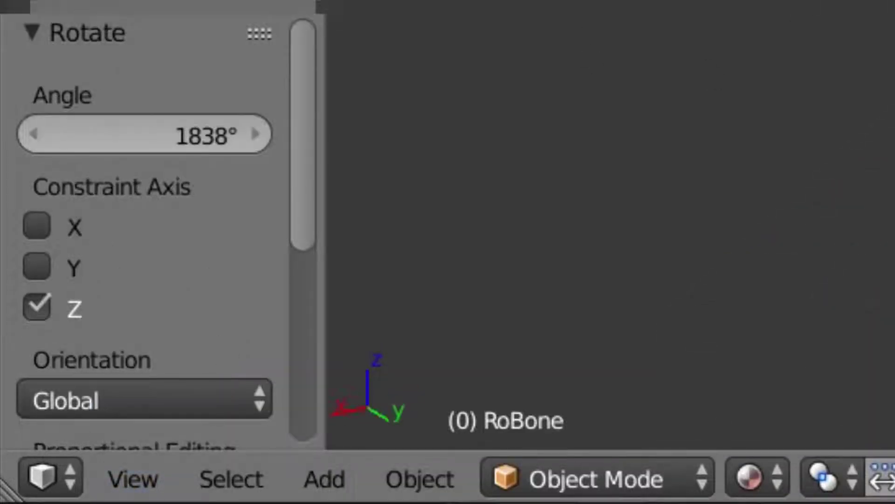
Add a camera to the scene and raise it about 5.5 units along the global Z axis
{"action": "left_click", "coordinate": [353, 464]}
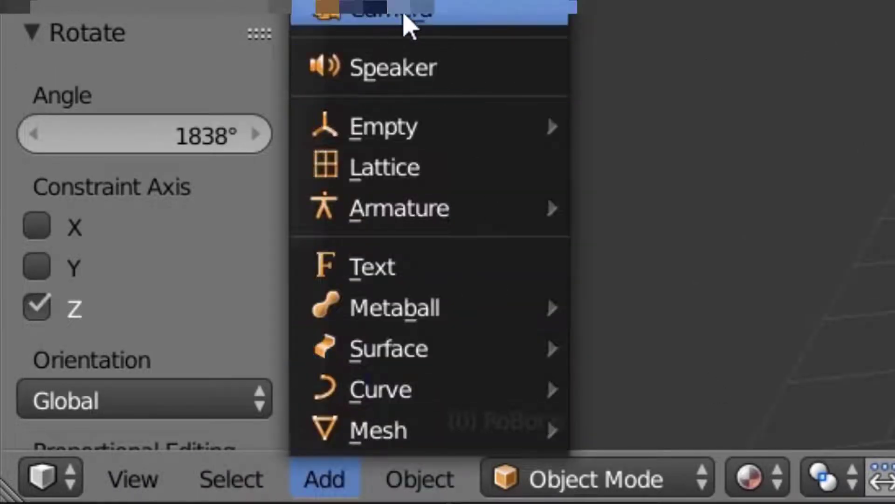
{"action": "left_click", "coordinate": [404, 19]}
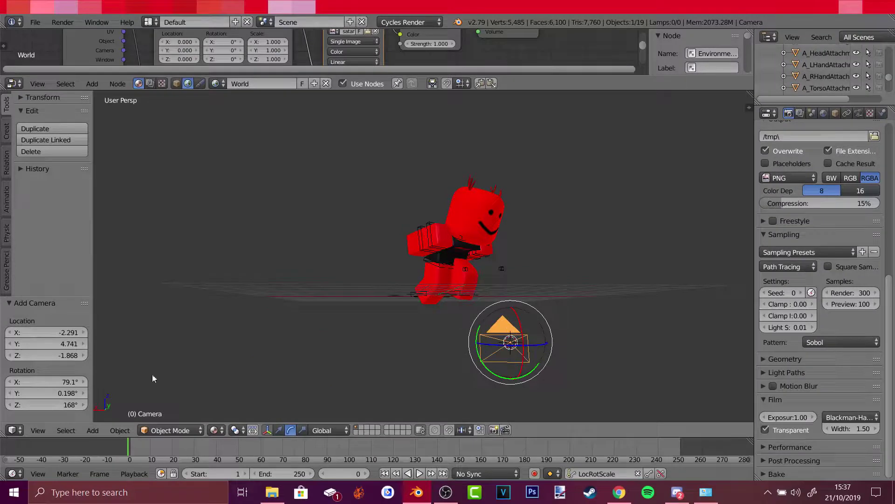
{"action": "left_click", "coordinate": [279, 430]}
{"action": "left_click_drag", "start_coordinate": [510, 317], "coordinate": [509, 186]}
{"action": "middle_click_drag", "start_coordinate": [508, 186], "coordinate": [507, 260]}
{"action": "middle_click_drag", "start_coordinate": [530, 320], "coordinate": [513, 327]}
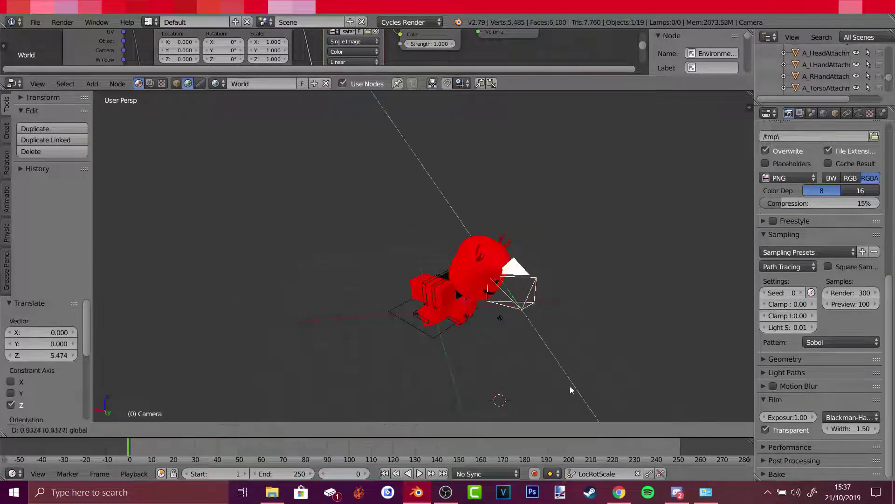
Tilt the camera around the global X axis in turns of about -13.7° and -1.96°
{"action": "key", "text": "r"}
{"action": "key", "text": "x"}
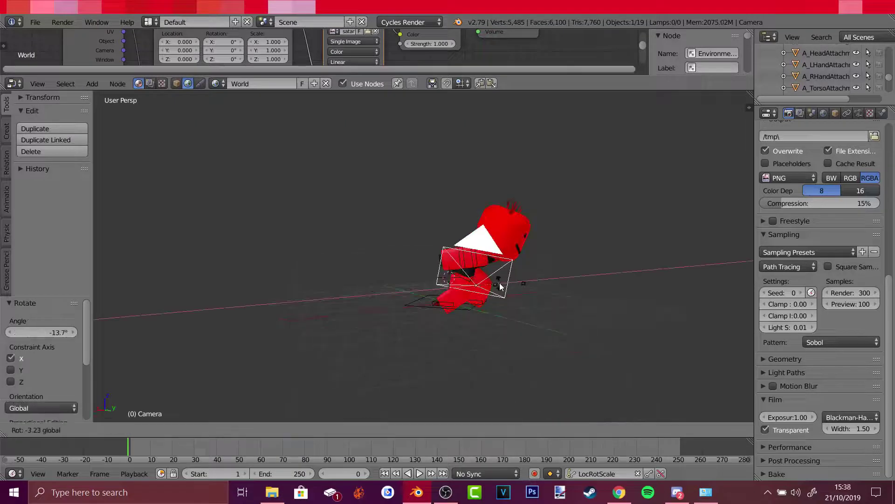
{"action": "left_click", "coordinate": [498, 280]}
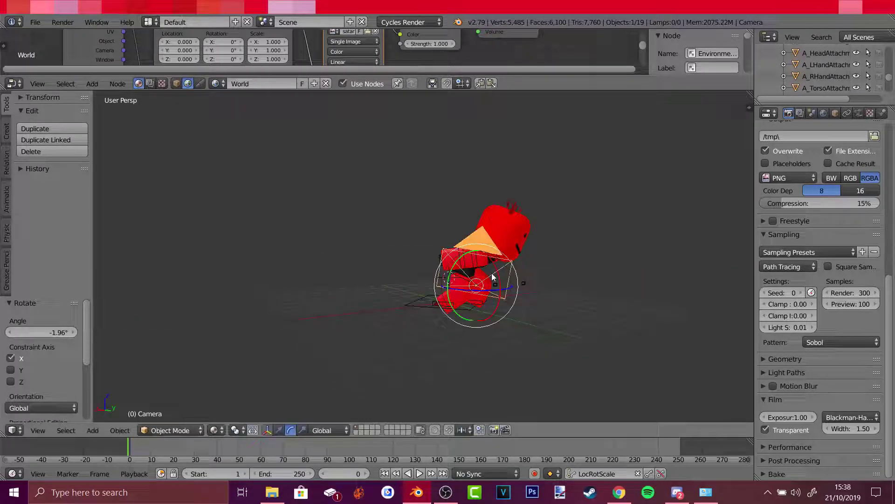
Look through the camera to check how the character is framed and return to the user perspective
{"action": "left_click", "coordinate": [45, 429]}
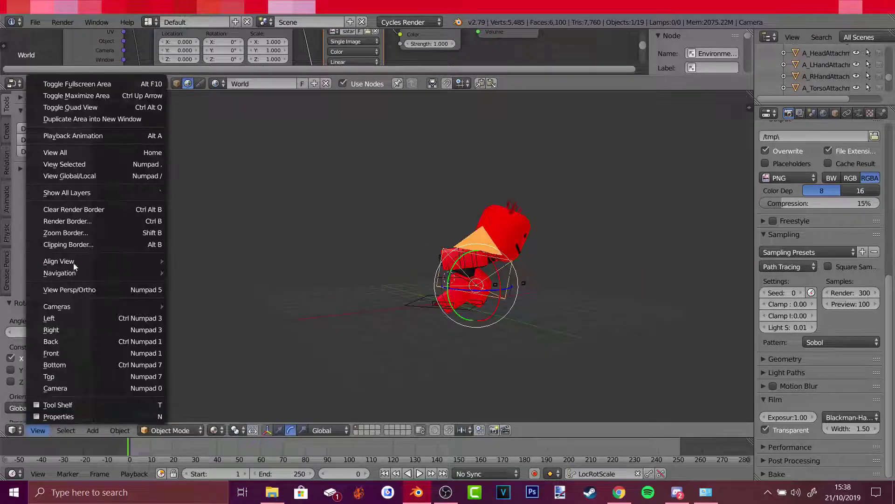
{"action": "left_click", "coordinate": [80, 388]}
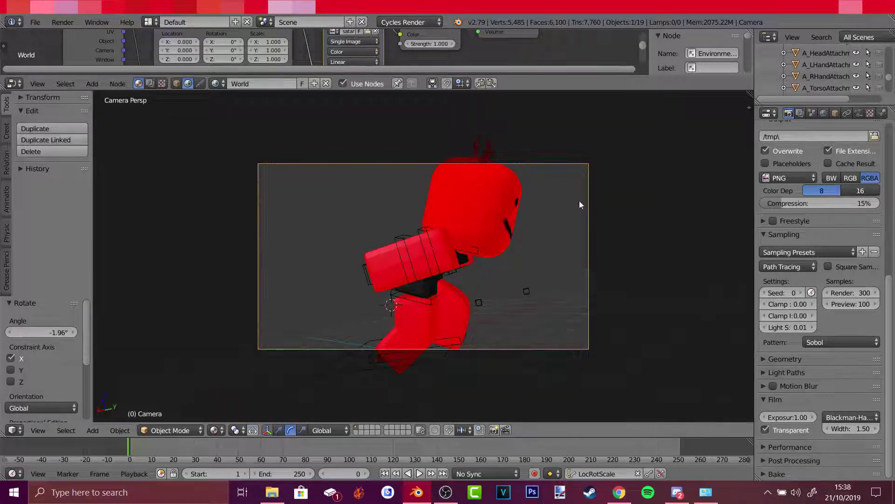
{"action": "left_click", "coordinate": [37, 430]}
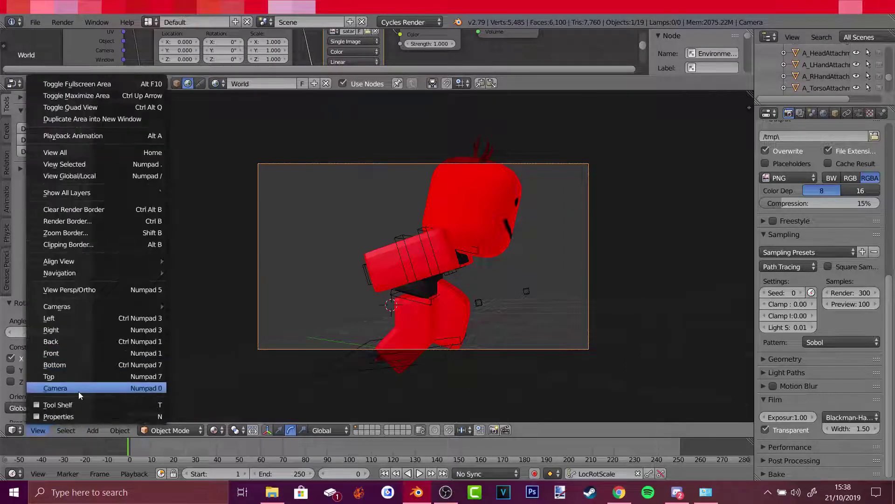
{"action": "left_click", "coordinate": [55, 388]}
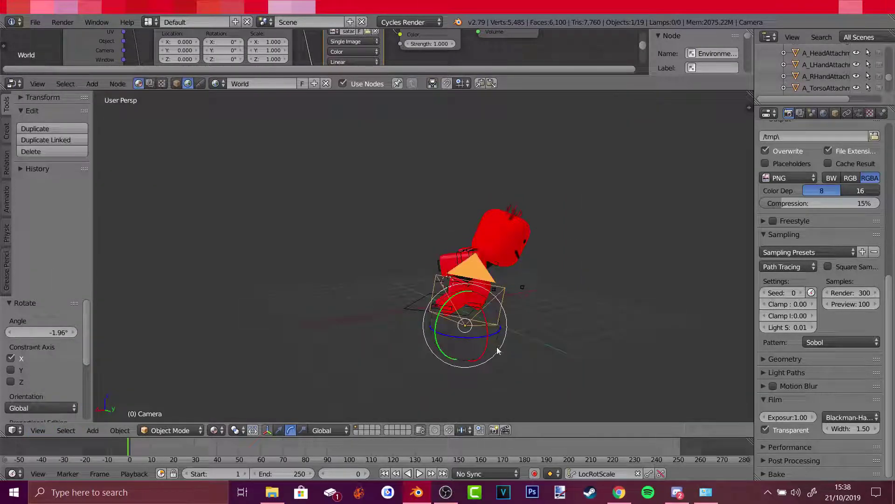
{"action": "key", "text": "KP_0"}
{"action": "key", "text": "KP_0"}
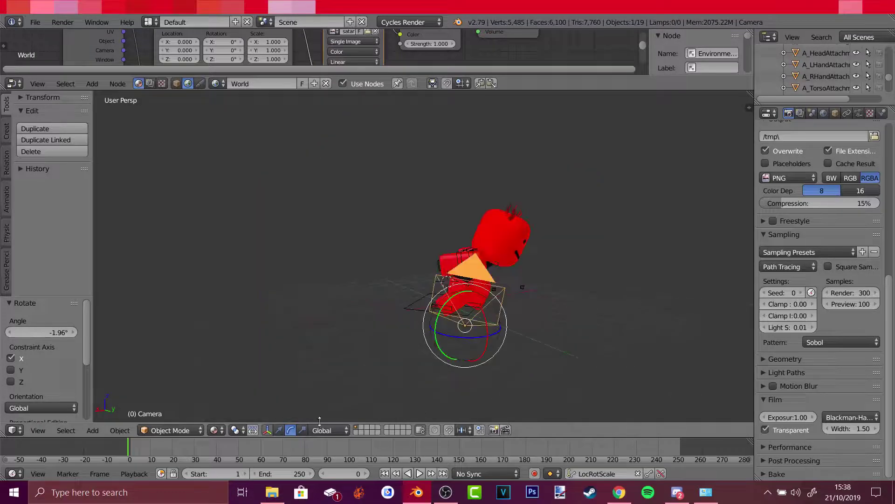
Move the camera back from the character, turn it 3.61° around the global Z axis, and check its framing
{"action": "left_click", "coordinate": [279, 430]}
{"action": "left_click_drag", "start_coordinate": [438, 336], "coordinate": [405, 342]}
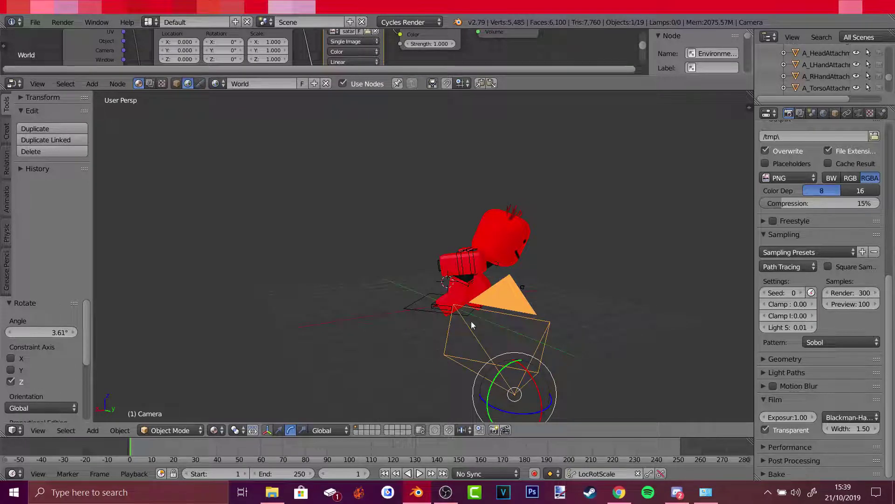
{"action": "key", "text": "KP_0"}
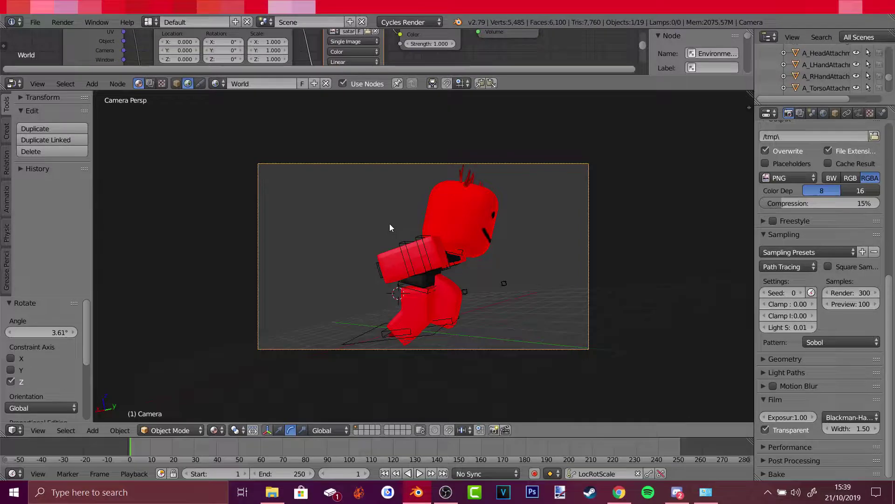
{"action": "middle_click_drag", "start_coordinate": [390, 223], "coordinate": [436, 183]}
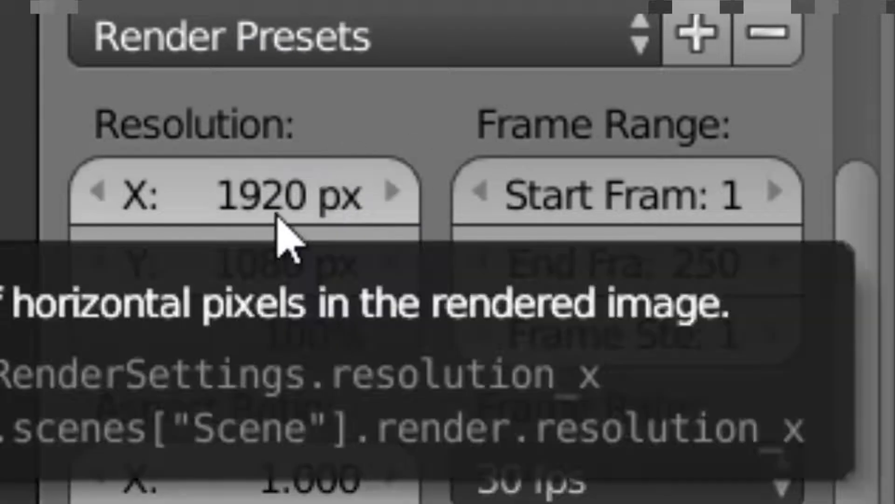
Set the render resolution to 2000 px in X and 2000 px in Y
{"action": "left_click", "coordinate": [270, 215]}
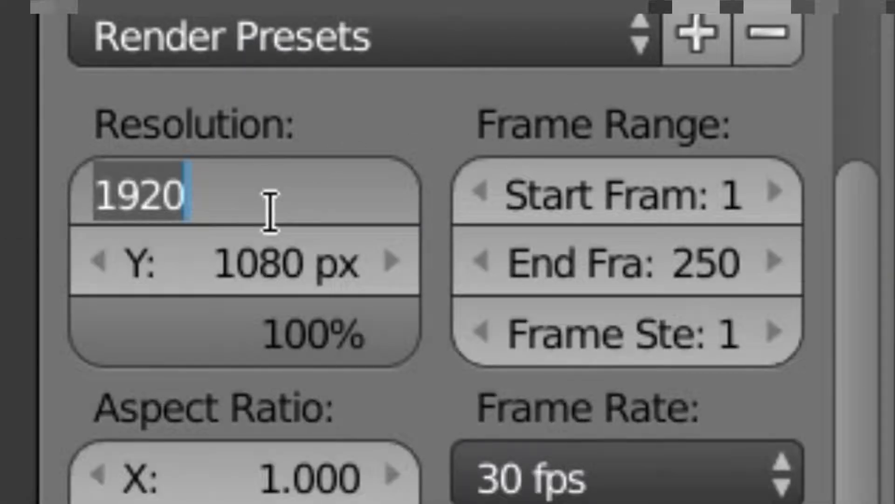
{"action": "left_click", "coordinate": [270, 211]}
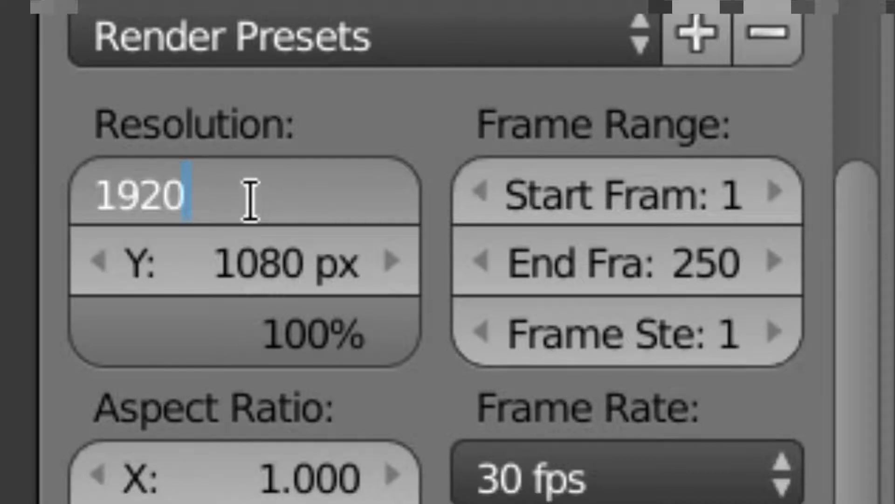
{"action": "left_click_drag", "start_coordinate": [237, 191], "coordinate": [69, 200]}
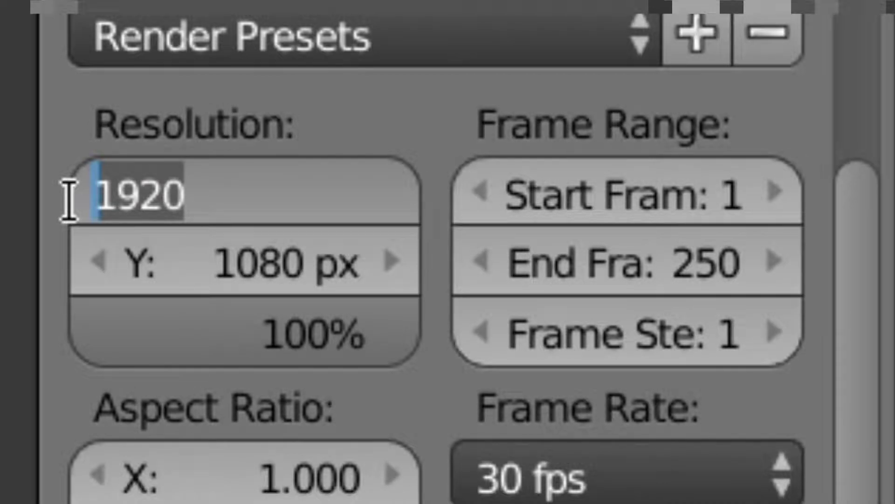
{"action": "type", "text": "2000"}
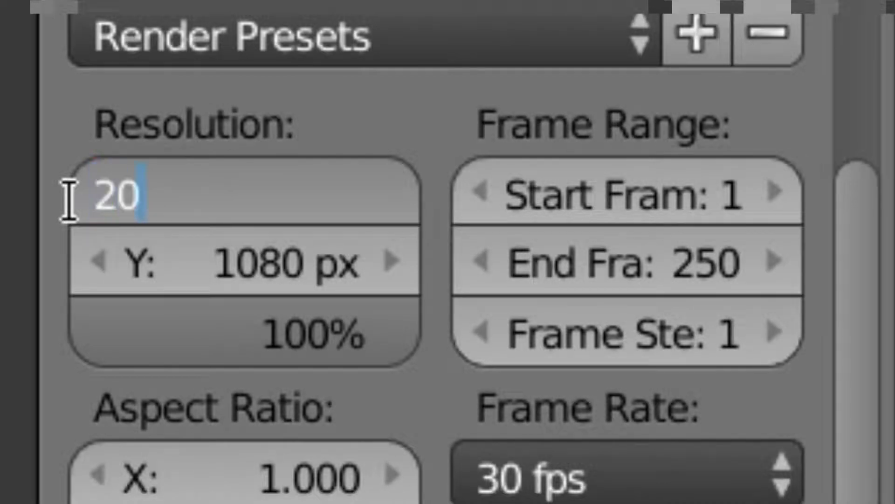
{"action": "key", "text": "Return"}
{"action": "left_click", "coordinate": [275, 283]}
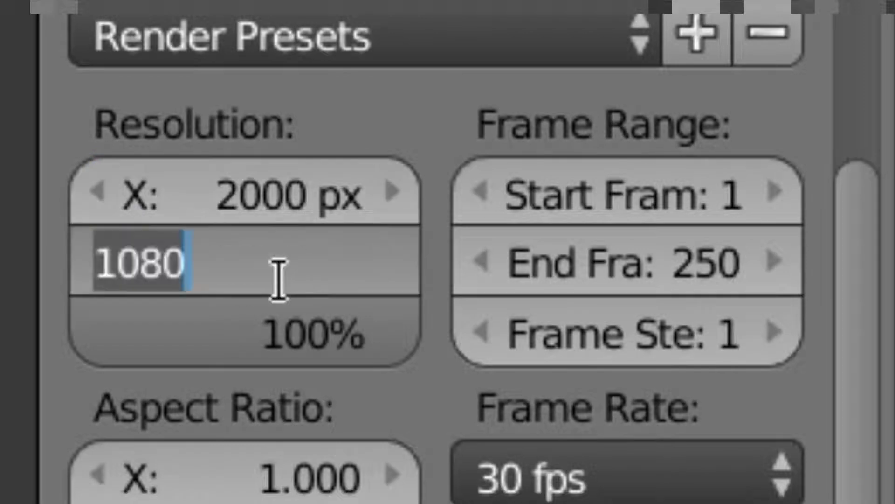
{"action": "type", "text": "2000"}
{"action": "key", "text": "Return"}
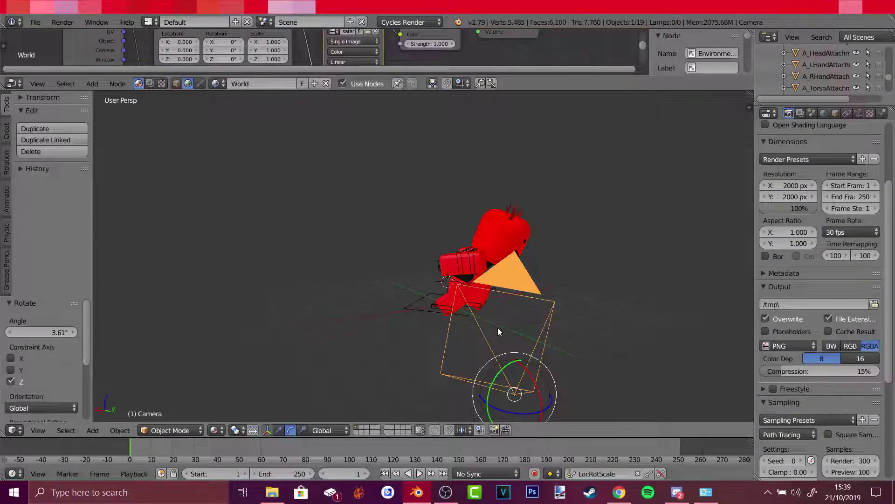
Check the character's position within the square camera frame and return to the user perspective
{"action": "key", "text": "KP_0"}
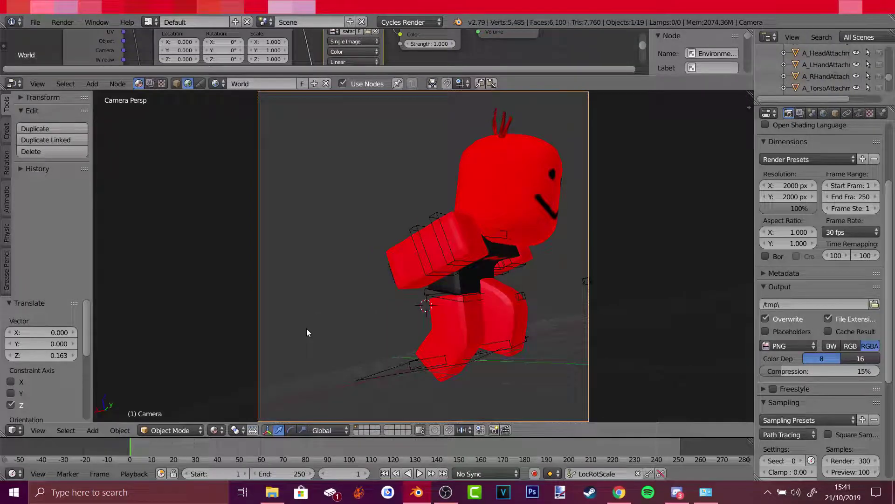
{"action": "key", "text": "KP_0"}
{"action": "key", "text": "KP_0"}
{"action": "key", "text": "KP_0"}
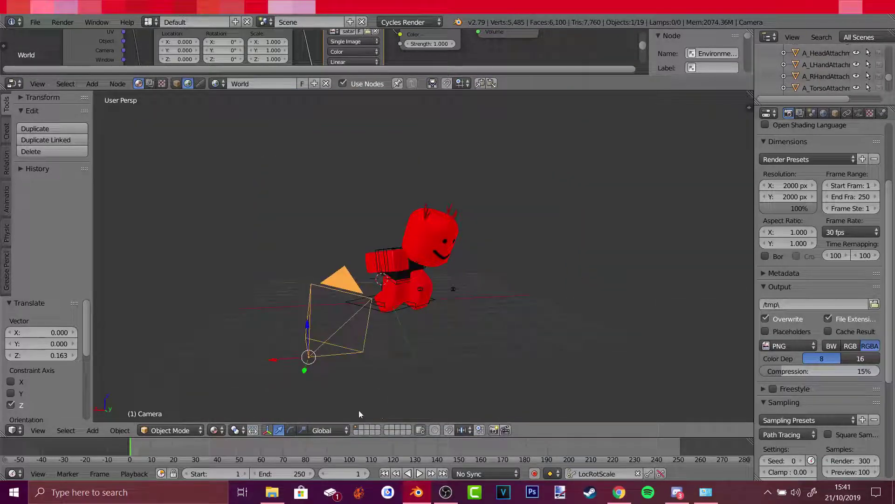
Add a cube mesh to the scene
{"action": "left_click", "coordinate": [38, 430]}
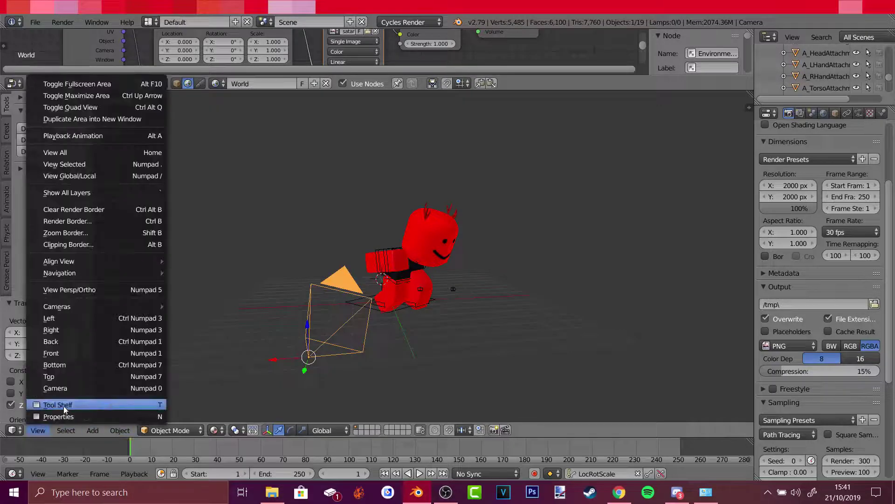
{"action": "mouse_move", "coordinate": [72, 306]}
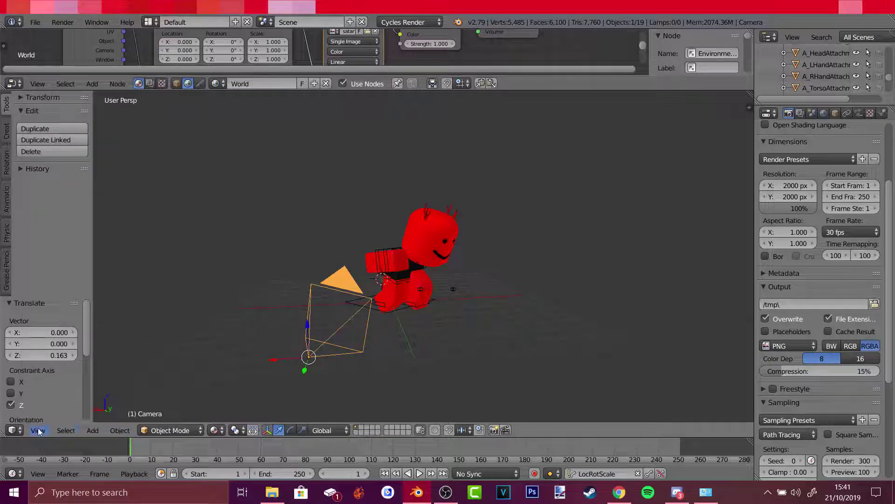
{"action": "left_click", "coordinate": [38, 430]}
{"action": "left_click", "coordinate": [93, 430]}
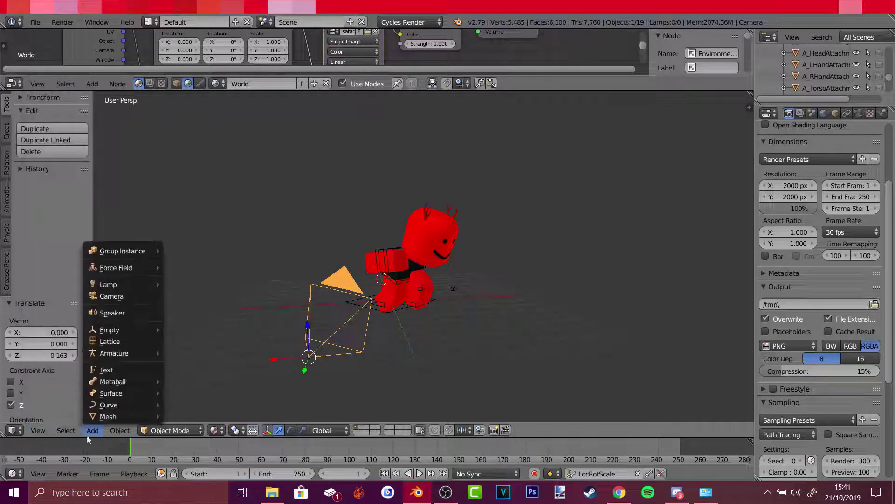
{"action": "mouse_move", "coordinate": [116, 416]}
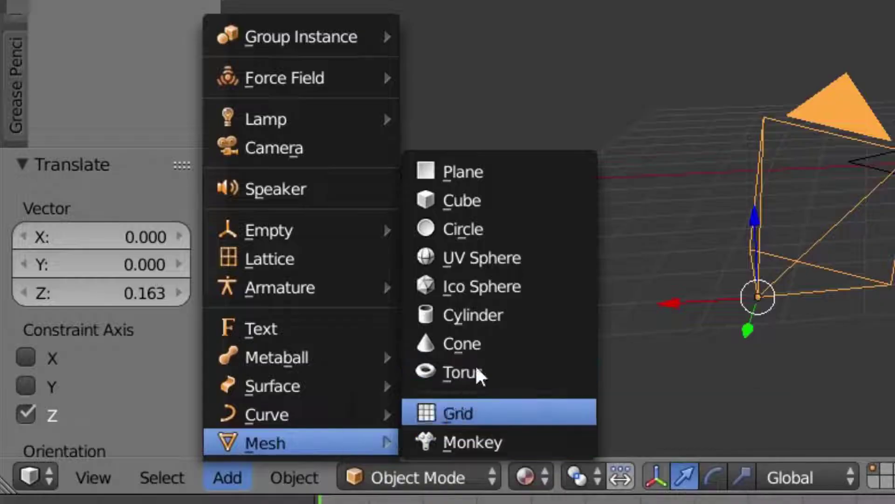
{"action": "left_click", "coordinate": [492, 203]}
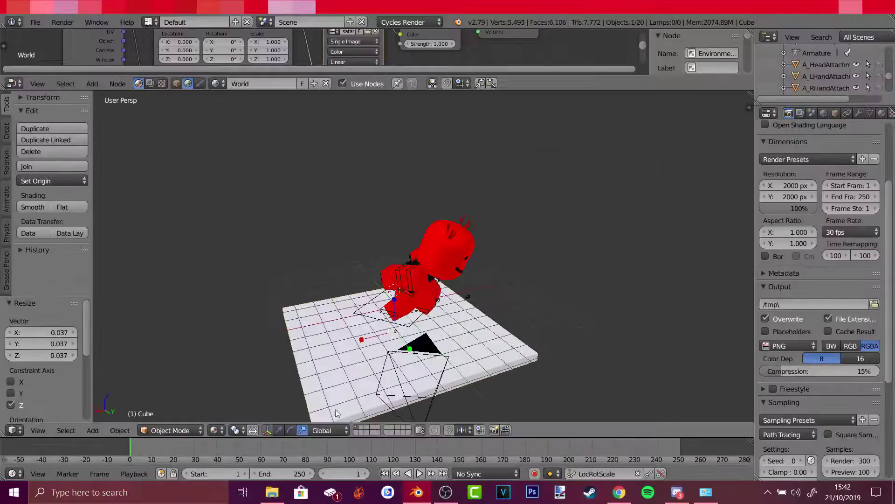
Stretch the flattened cube into a large floor by scaling it along global X and by about 3.0 and 3.2 along global Y
{"action": "key", "text": "s"}
{"action": "key", "text": "x"}
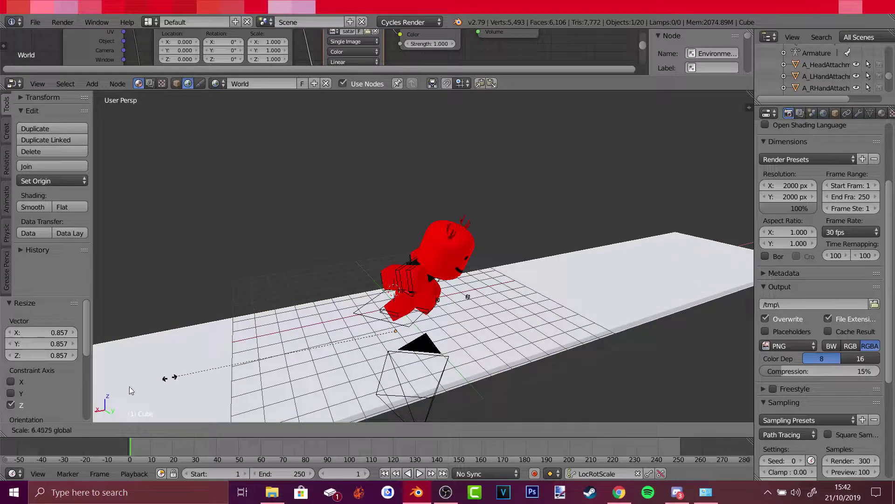
{"action": "left_click", "coordinate": [261, 383]}
{"action": "left_click_drag", "start_coordinate": [410, 349], "coordinate": [444, 377]}
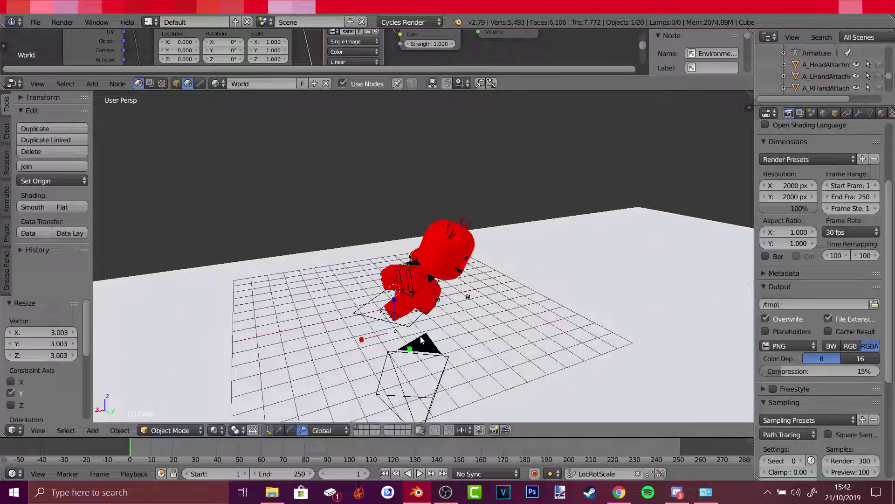
{"action": "scroll", "coordinate": [416, 293], "scroll_direction": "down", "scroll_amount": 8}
{"action": "left_click_drag", "start_coordinate": [434, 280], "coordinate": [415, 294]}
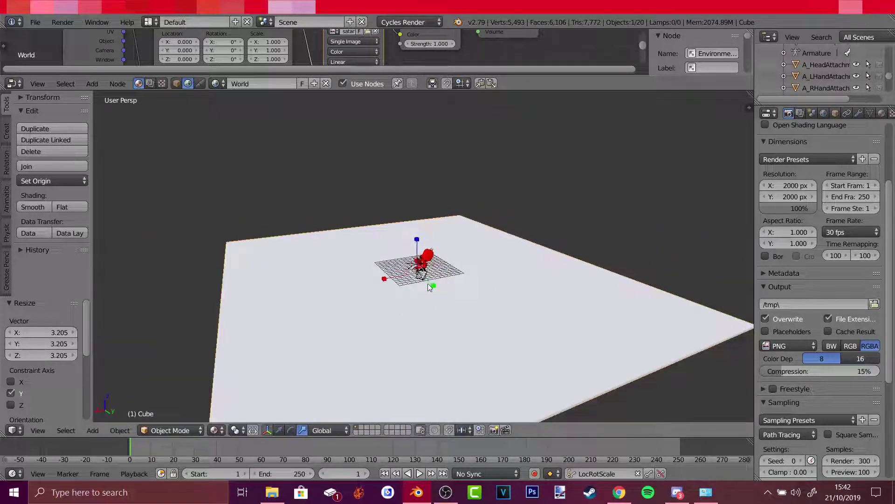
Move the floor slab along the global Y axis so that it extends ahead of the camera instead of behind it
{"action": "scroll", "coordinate": [427, 283], "scroll_direction": "up", "scroll_amount": 4}
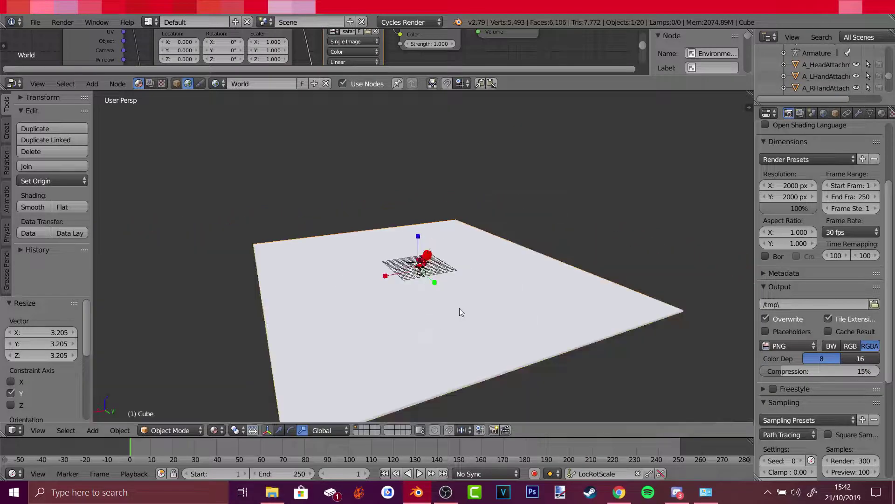
{"action": "scroll", "coordinate": [460, 307], "scroll_direction": "down", "scroll_amount": 4}
{"action": "key", "text": "g"}
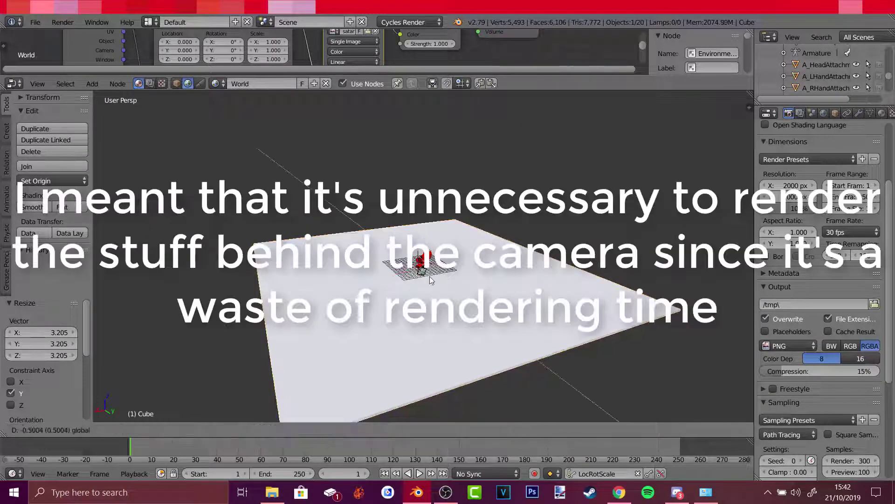
{"action": "key", "text": "y"}
{"action": "left_click", "coordinate": [392, 237]}
{"action": "scroll", "coordinate": [406, 290], "scroll_direction": "up", "scroll_amount": 5}
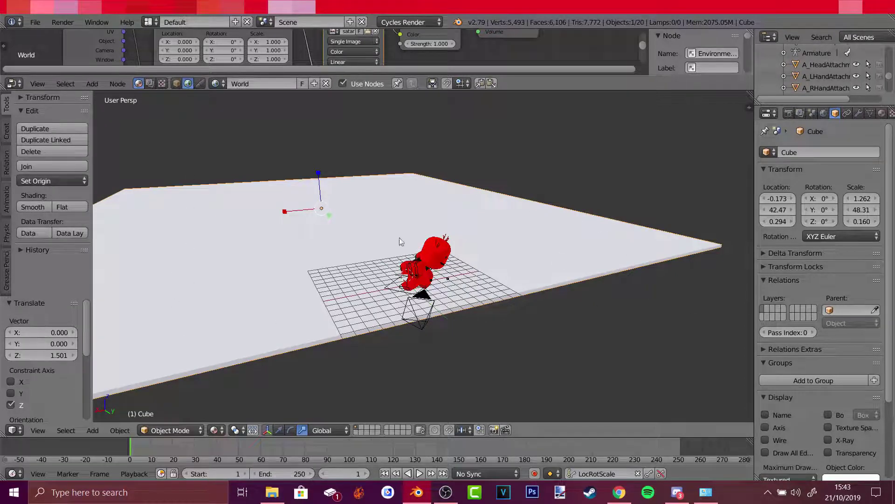
Narrow the floor slab by scaling it along the global X axis
{"action": "left_click", "coordinate": [290, 430]}
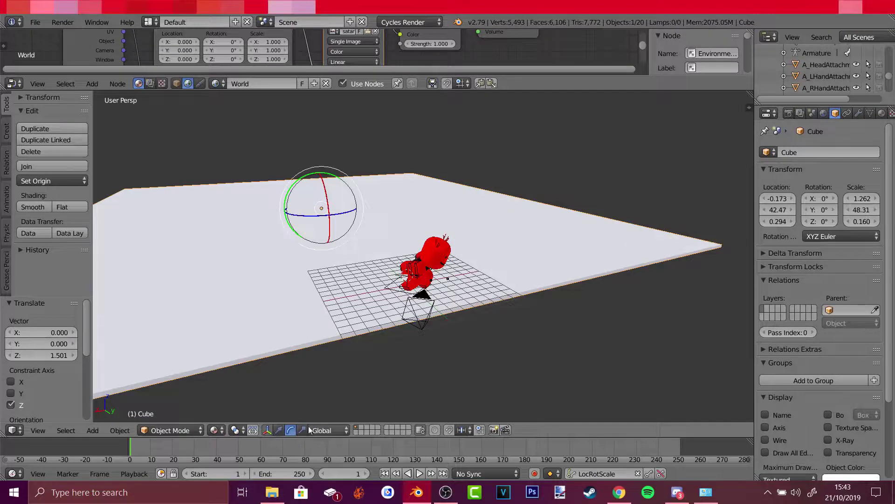
{"action": "key", "text": "s"}
{"action": "key", "text": "x"}
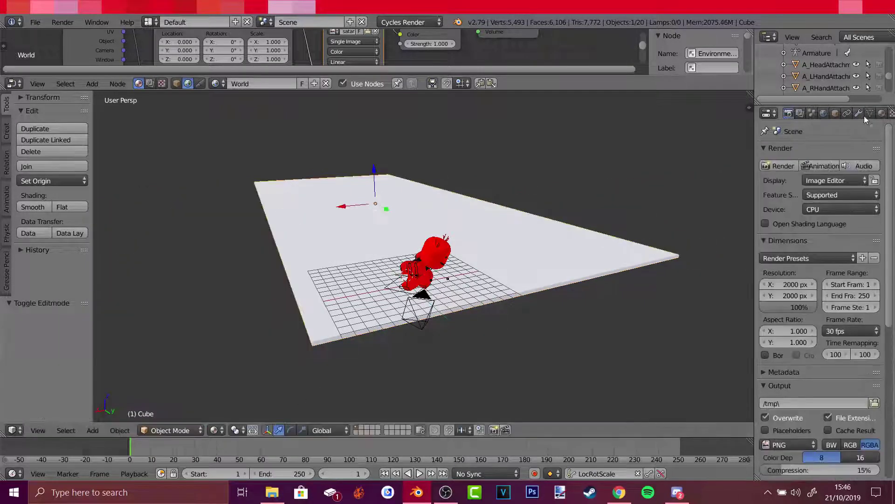
Give the floor slab a new material and tint its colour to a light warm beige
{"action": "left_click", "coordinate": [882, 113]}
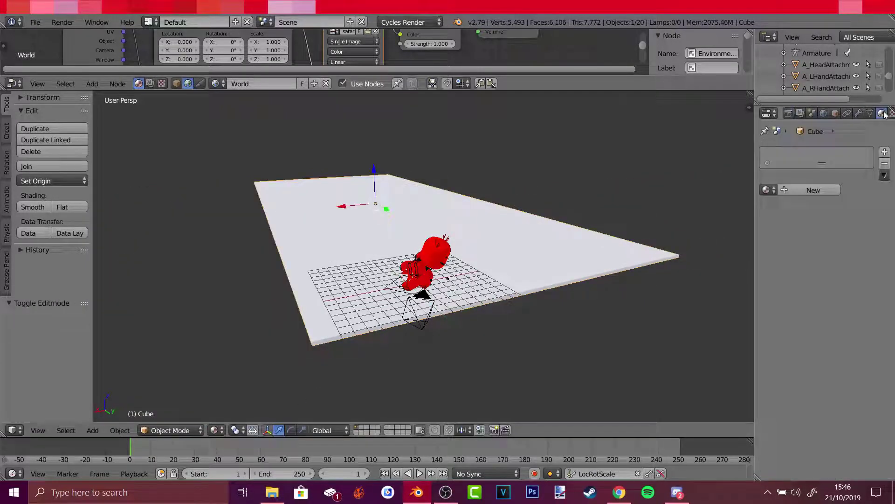
{"action": "left_click", "coordinate": [814, 189]}
{"action": "left_click", "coordinate": [856, 276]}
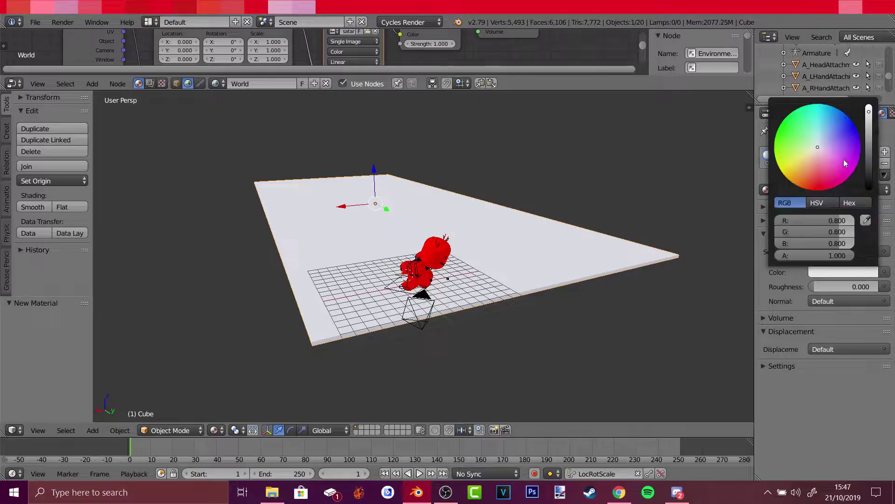
{"action": "mouse_move", "coordinate": [817, 148]}
{"action": "left_mouse_down"}
{"action": "mouse_move", "coordinate": [811, 141]}
{"action": "mouse_move", "coordinate": [793, 154]}
{"action": "mouse_move", "coordinate": [803, 167]}
{"action": "mouse_move", "coordinate": [802, 155]}
{"action": "left_mouse_up"}
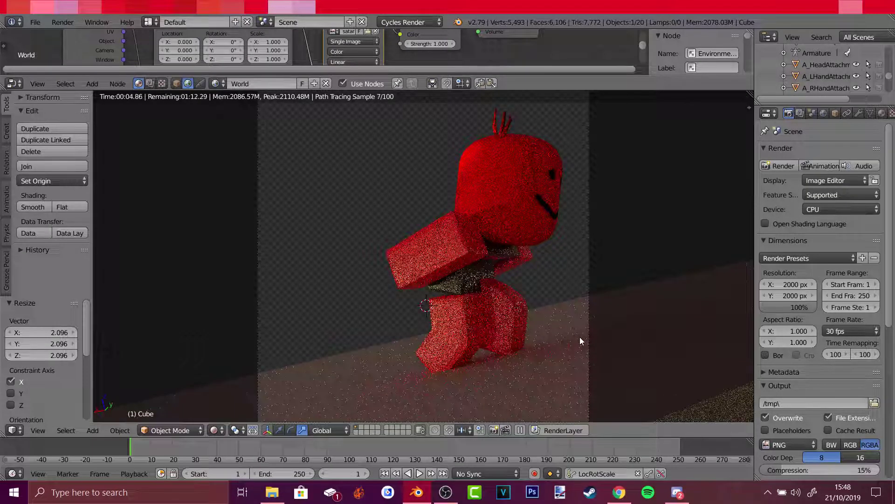
Switch the viewport from the rendered preview back to its non-rendered shading while staying in the camera view
{"action": "left_click", "coordinate": [215, 430]}
{"action": "left_click", "coordinate": [246, 365]}
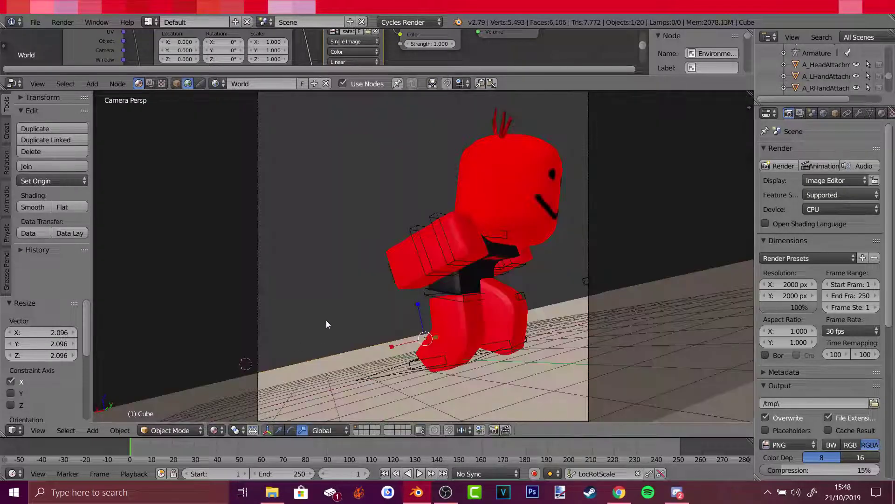
{"action": "left_click", "coordinate": [61, 22]}
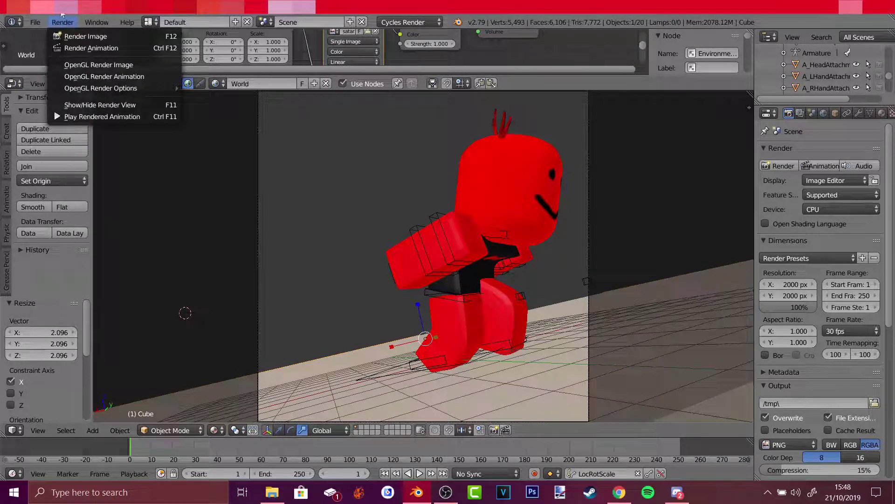
{"action": "left_click", "coordinate": [61, 22]}
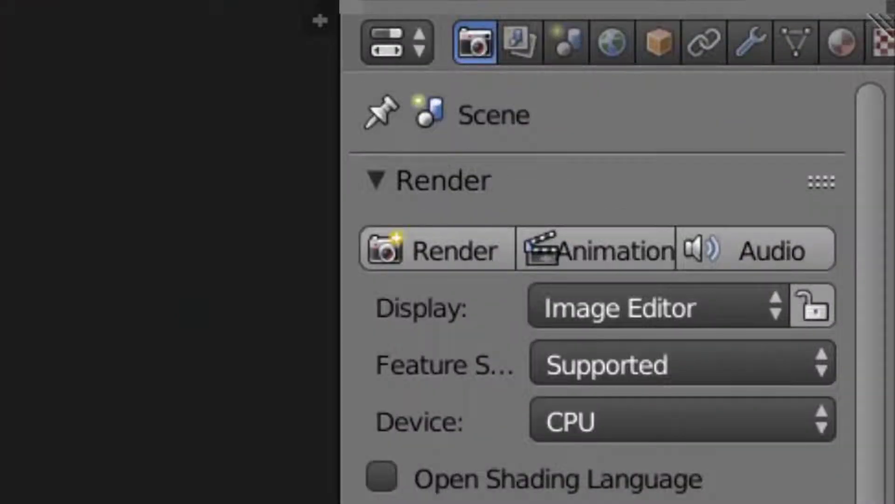
Set the render device to GPU Compute and keep the feature set at Supported
{"action": "left_click", "coordinate": [635, 428]}
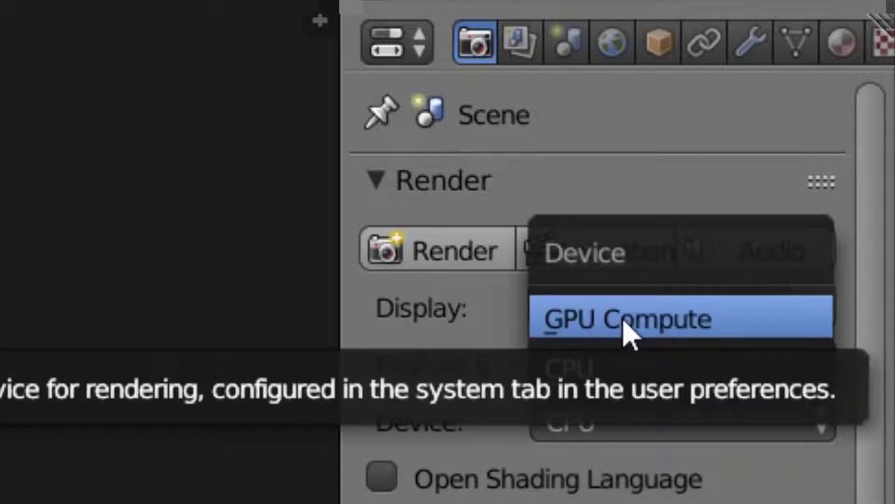
{"action": "left_click", "coordinate": [625, 330]}
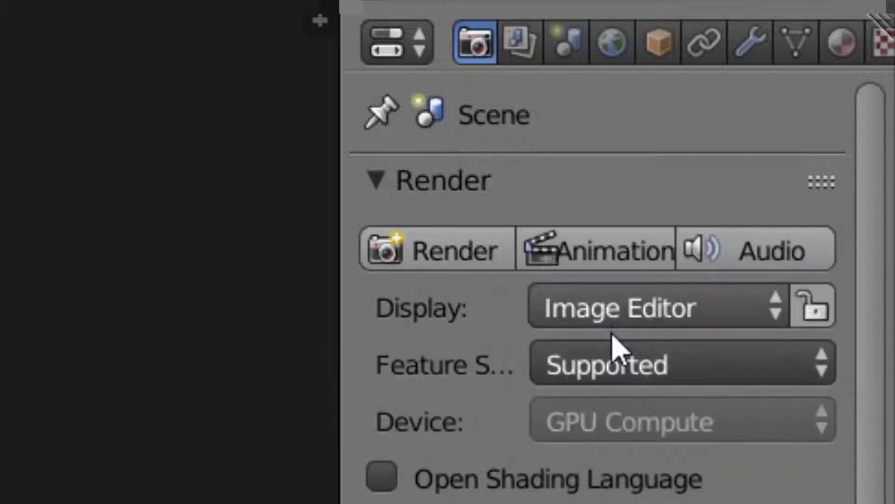
{"action": "left_click", "coordinate": [614, 420]}
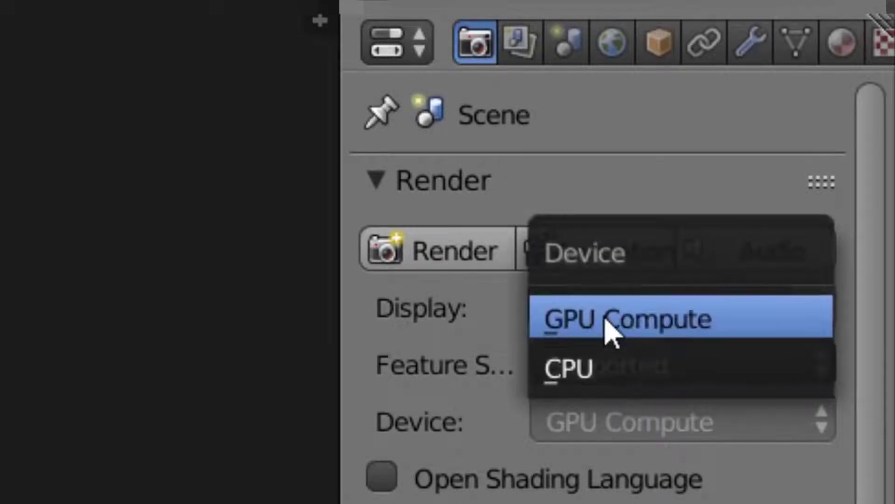
{"action": "left_click", "coordinate": [607, 425]}
{"action": "left_click", "coordinate": [623, 381]}
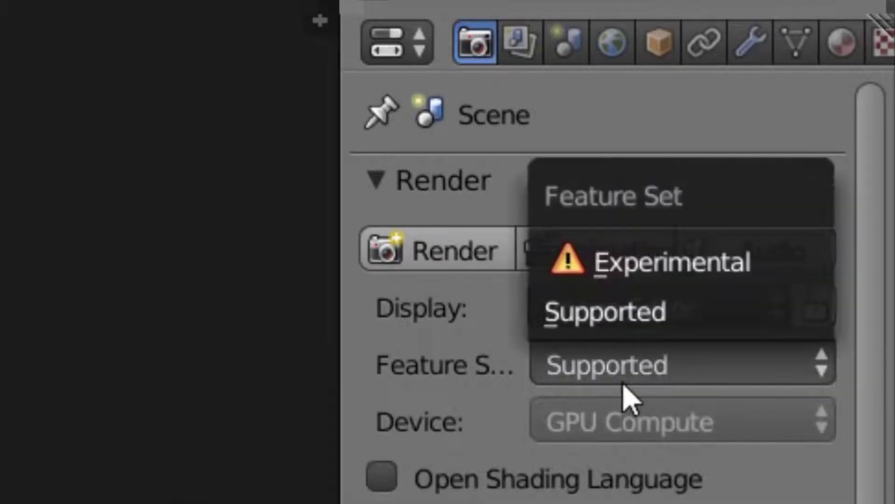
{"action": "left_click", "coordinate": [626, 384]}
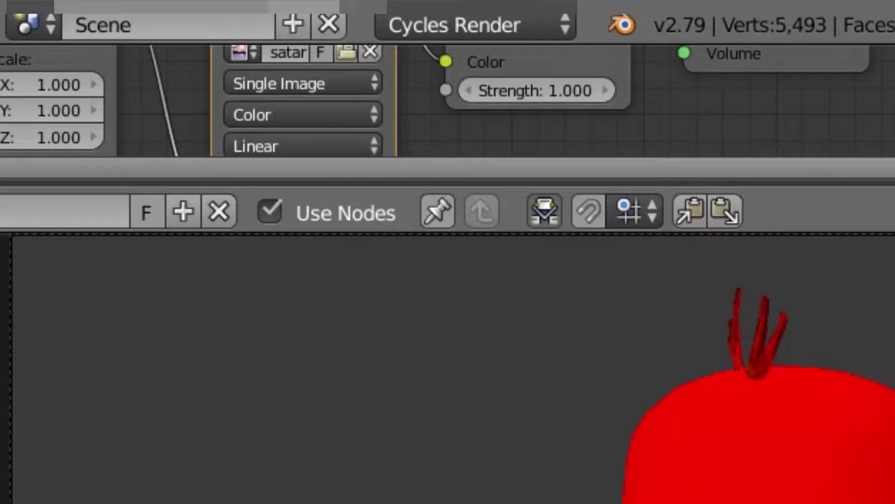
Choose Cycles Render as the scene's render engine
{"action": "left_click", "coordinate": [456, 21]}
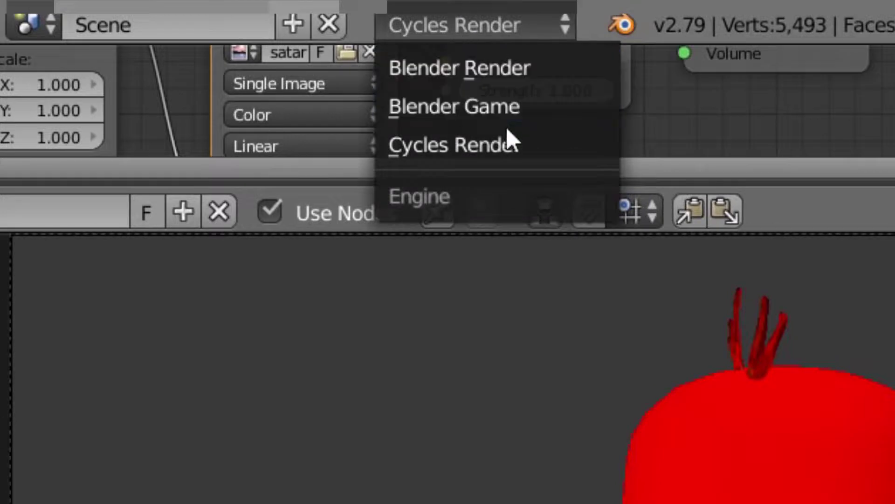
{"action": "left_click", "coordinate": [433, 144]}
{"action": "left_click", "coordinate": [466, 25]}
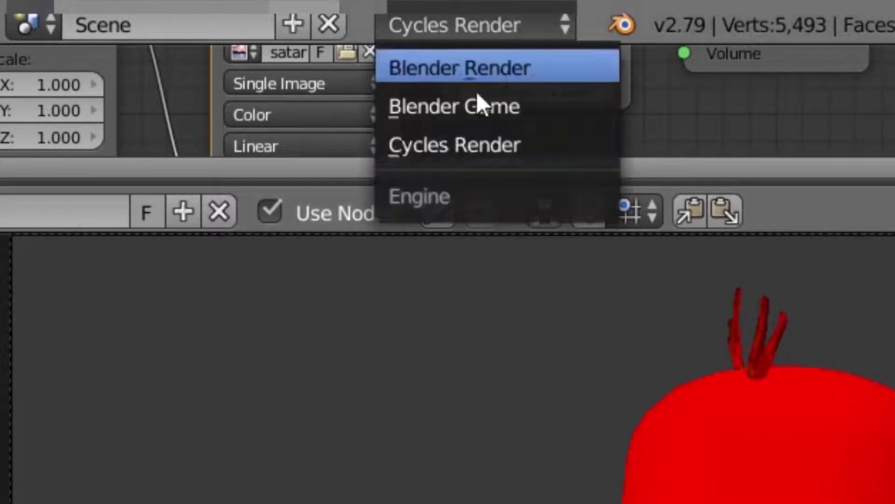
{"action": "left_click", "coordinate": [497, 147]}
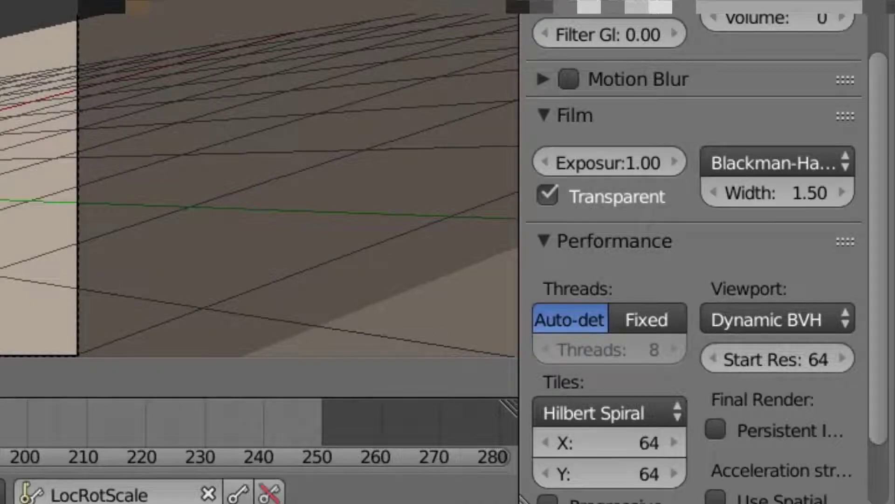
Check the tile performance settings, switch to the browser and view full screen the video's CPU and GPU tile-size comparison table
{"action": "scroll", "coordinate": [695, 251], "scroll_direction": "down", "scroll_amount": 5}
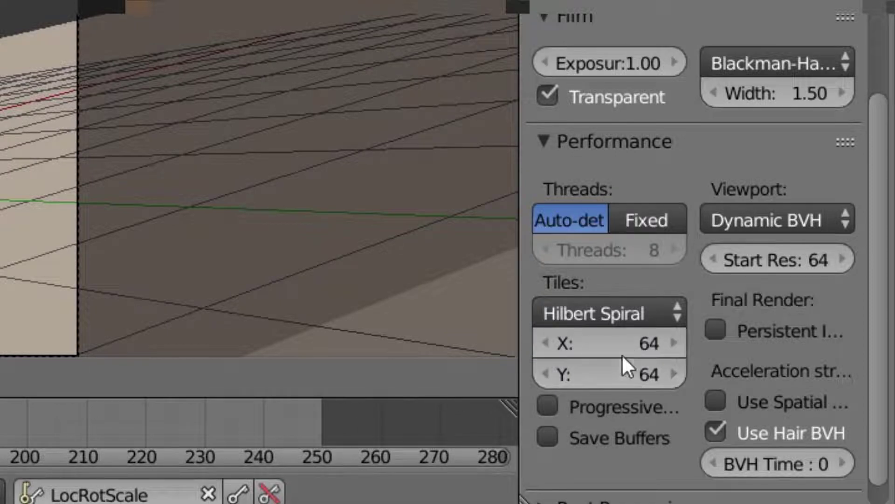
{"action": "left_click", "coordinate": [617, 493]}
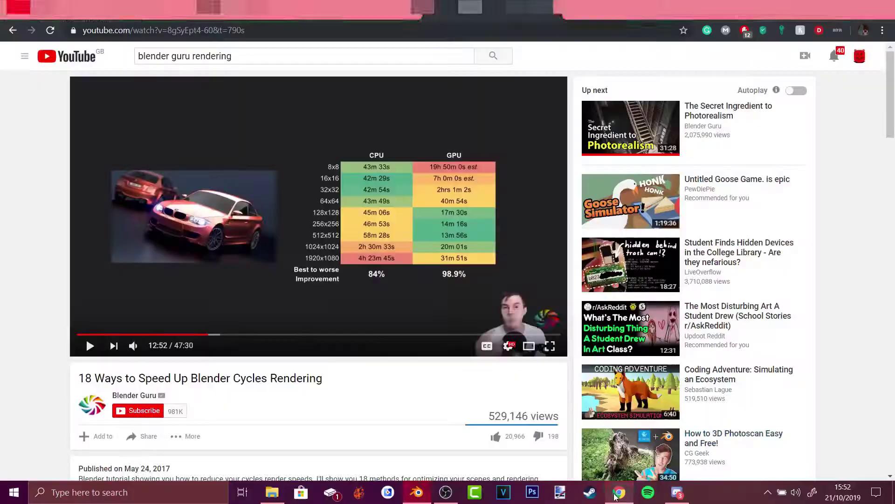
{"action": "left_click", "coordinate": [550, 346]}
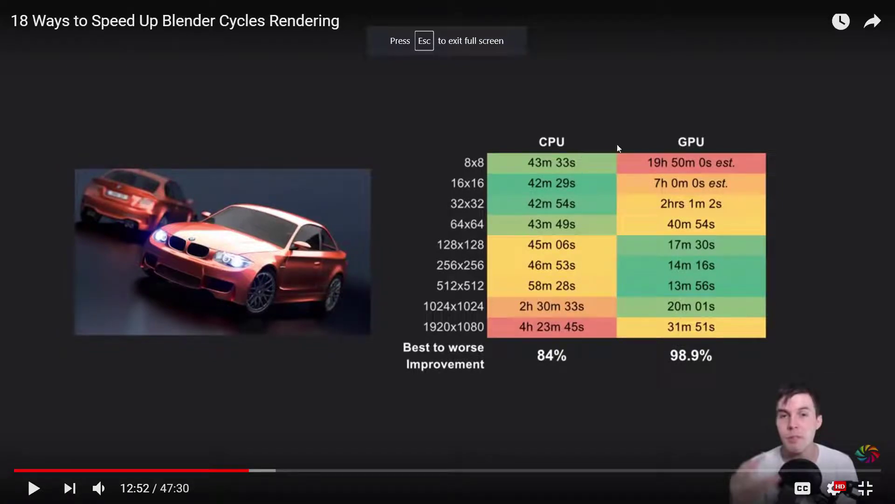
{"action": "left_click", "coordinate": [629, 133]}
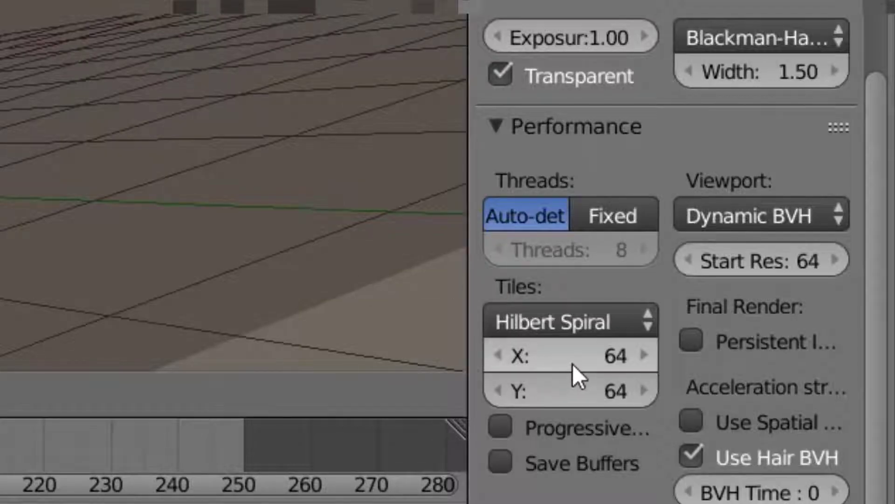
Set the render tile size to 512 in both X and Y
{"action": "left_click", "coordinate": [573, 368]}
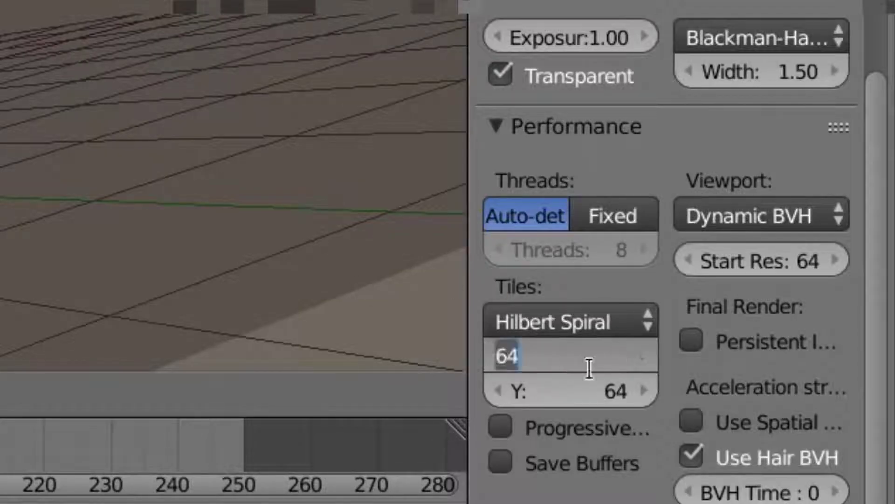
{"action": "type", "text": "512"}
{"action": "key", "text": "Return"}
{"action": "left_click", "coordinate": [594, 392]}
{"action": "type", "text": "512"}
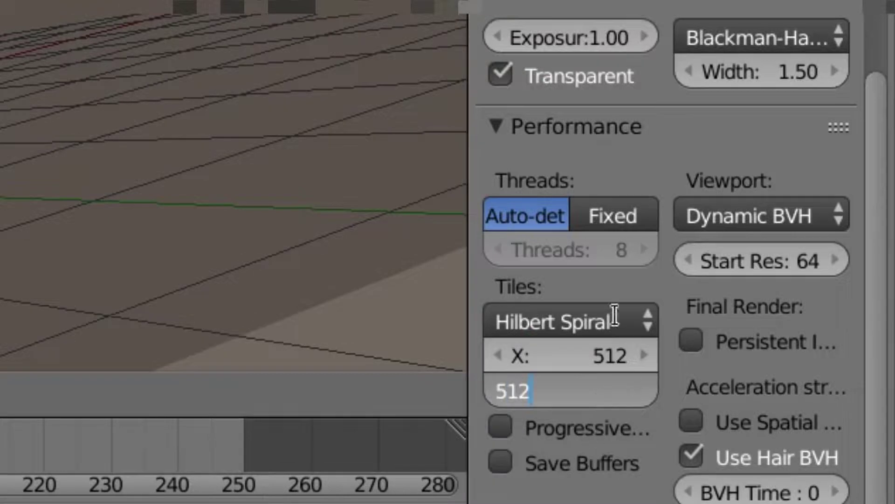
{"action": "key", "text": "Return"}
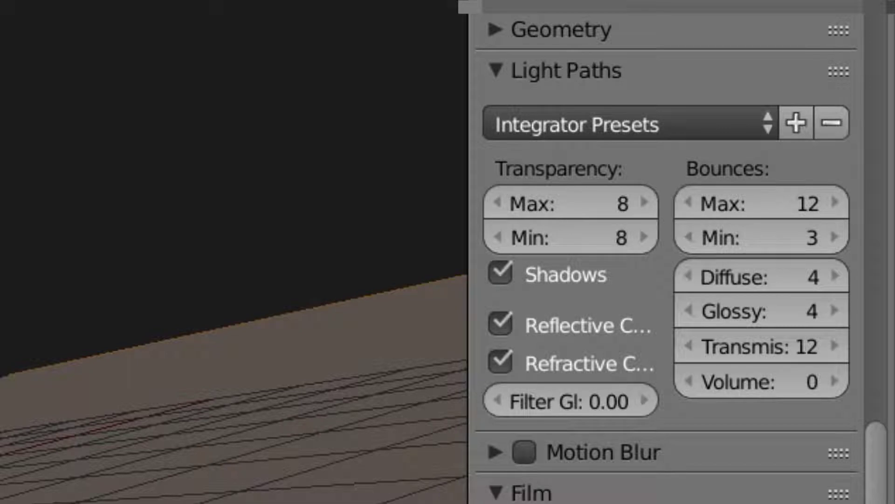
Set the maximum light bounces to 3 and show the camera view with rendered shading
{"action": "left_click", "coordinate": [810, 201]}
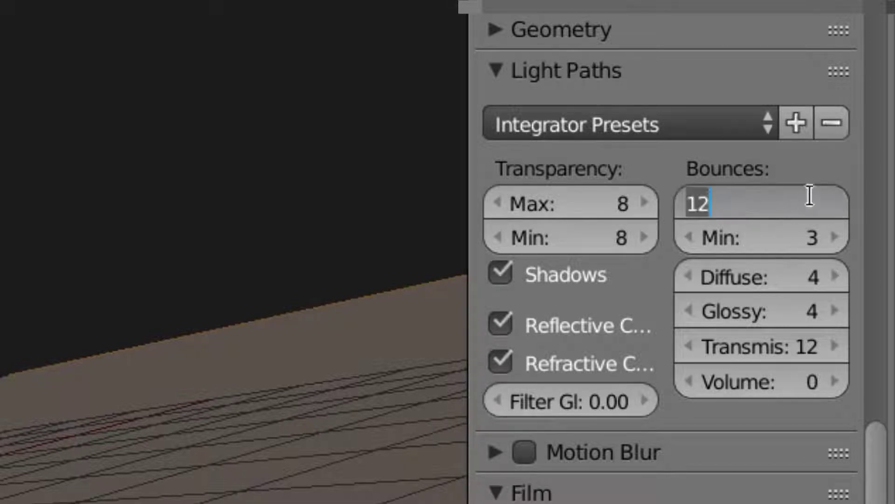
{"action": "type", "text": "3"}
{"action": "key", "text": "Return"}
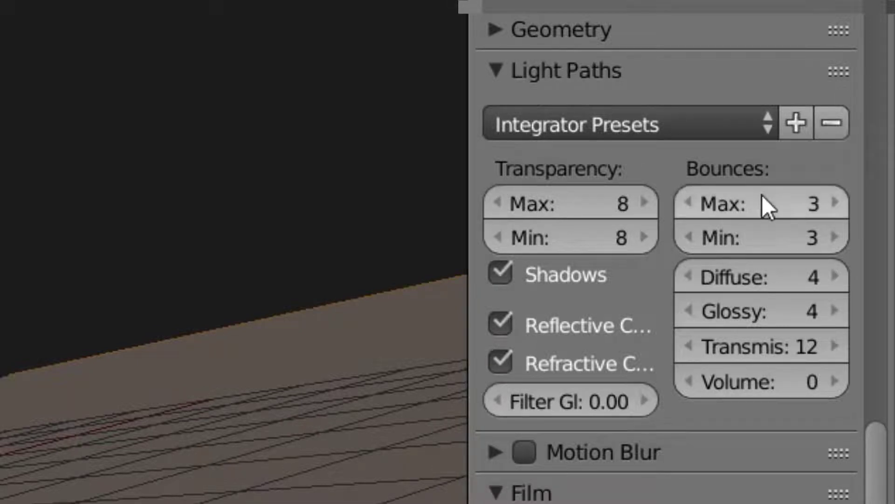
{"action": "left_click", "coordinate": [214, 430]}
{"action": "left_click", "coordinate": [255, 354]}
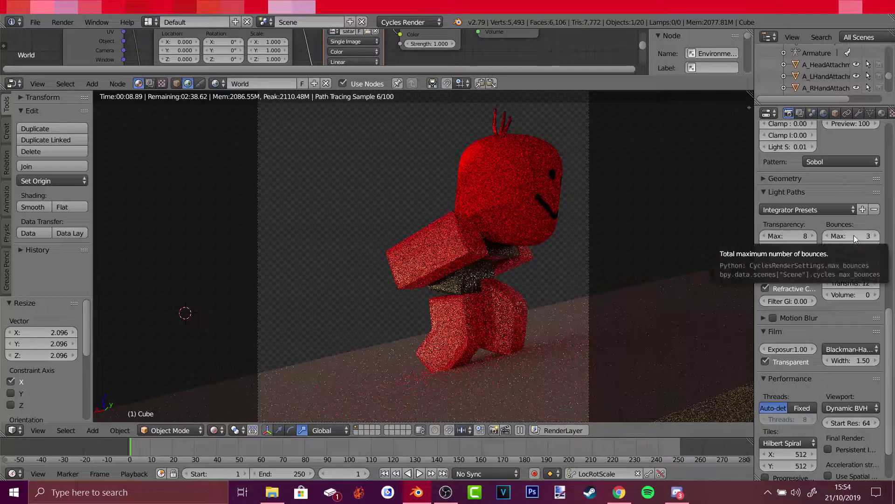
Set the maximum light bounces to 5 and take the viewport out of rendered shading
{"action": "left_click", "coordinate": [864, 230]}
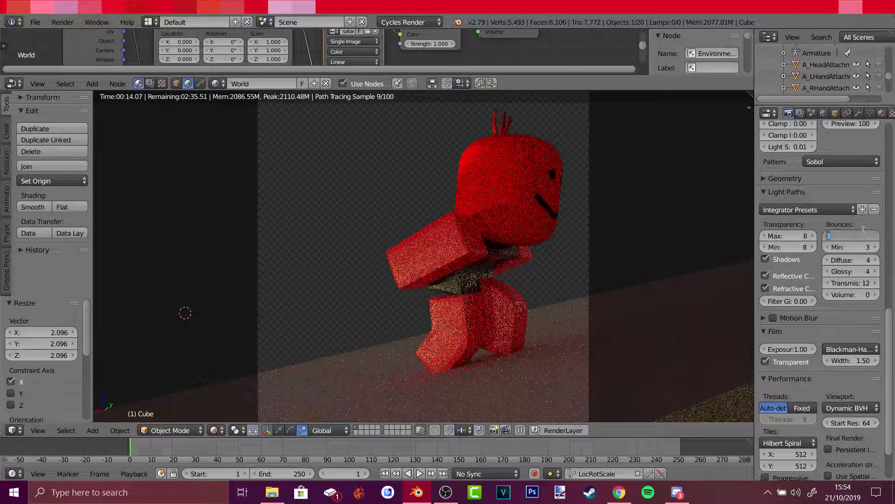
{"action": "type", "text": "5"}
{"action": "key", "text": "Return"}
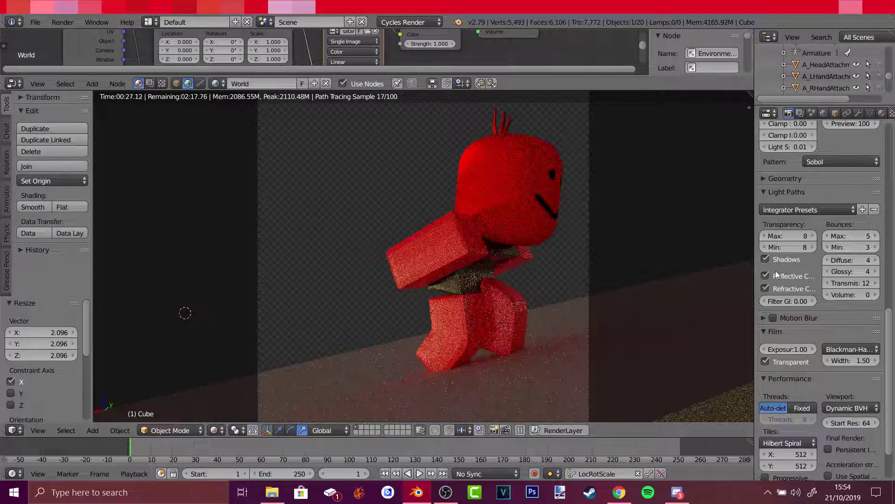
{"action": "key", "text": "shift+z"}
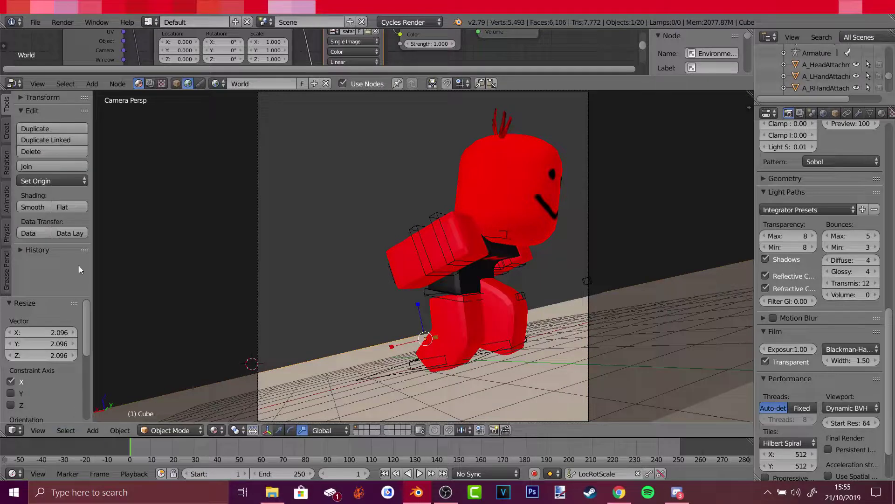
Render the still image from the camera and fit the result in the view
{"action": "left_click", "coordinate": [66, 22]}
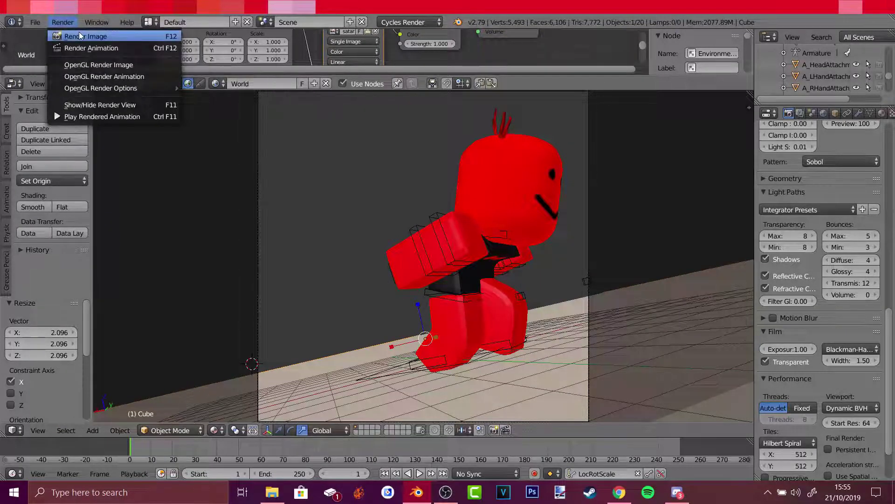
{"action": "left_click", "coordinate": [81, 36]}
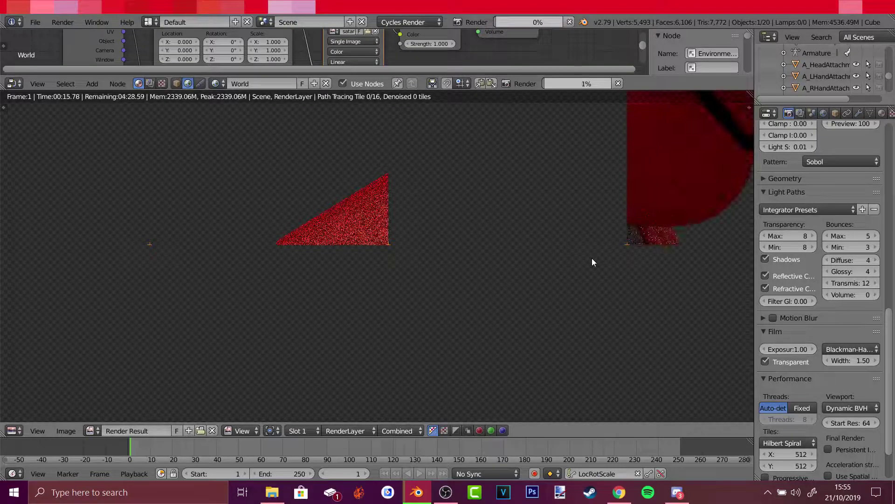
{"action": "scroll", "coordinate": [561, 277], "scroll_direction": "down", "scroll_amount": 4}
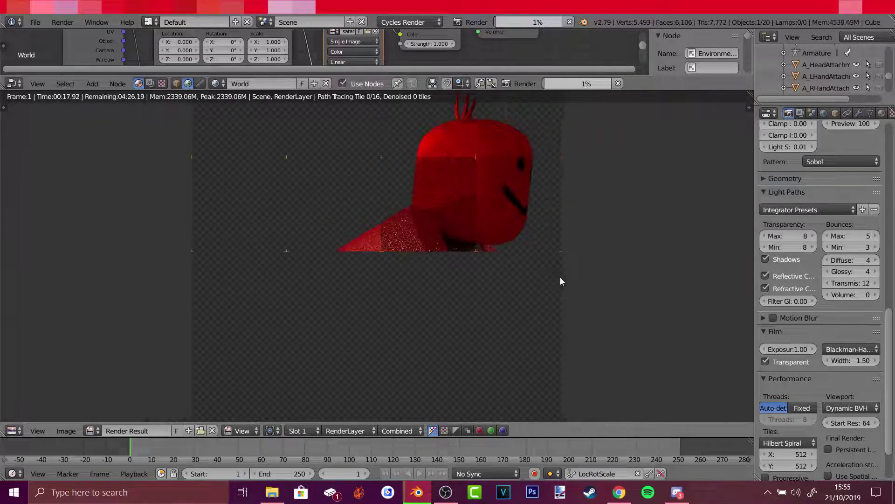
{"action": "scroll", "coordinate": [560, 277], "scroll_direction": "down", "scroll_amount": 2}
{"action": "scroll", "coordinate": [561, 278], "scroll_direction": "up", "scroll_amount": 1}
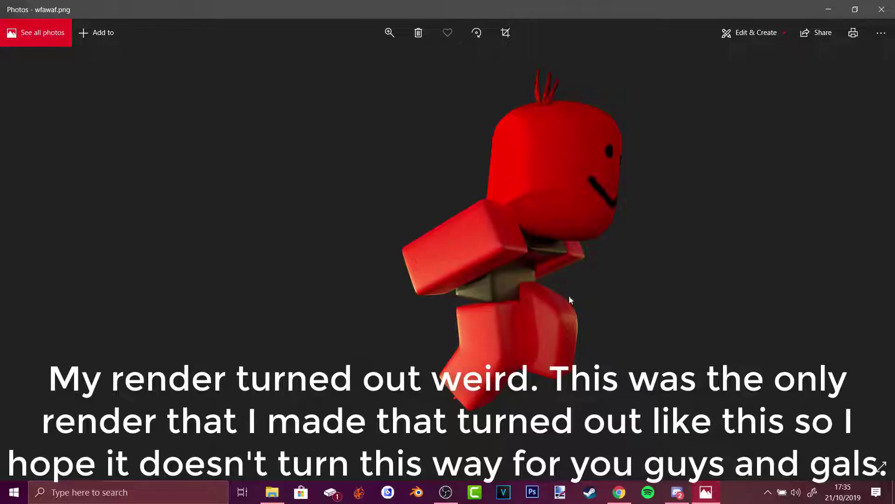
Inspect the saved render wfawaf.png in Photos, magnifying the character's face and returning to the full image
{"action": "key", "text": "Right"}
{"action": "key", "text": "Left"}
{"action": "left_click", "coordinate": [389, 32]}
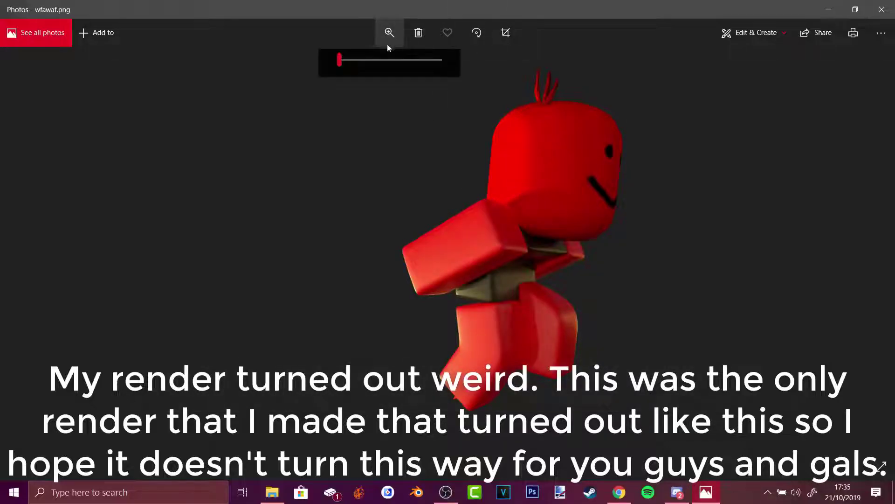
{"action": "left_click_drag", "start_coordinate": [339, 60], "coordinate": [458, 97]}
{"action": "left_click_drag", "start_coordinate": [376, 203], "coordinate": [513, 273]}
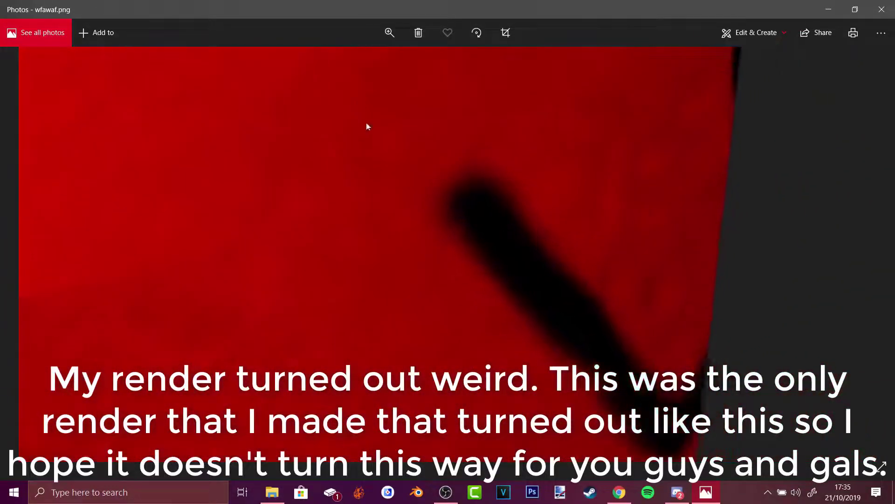
{"action": "left_click", "coordinate": [391, 31]}
{"action": "left_click_drag", "start_coordinate": [439, 59], "coordinate": [333, 70]}
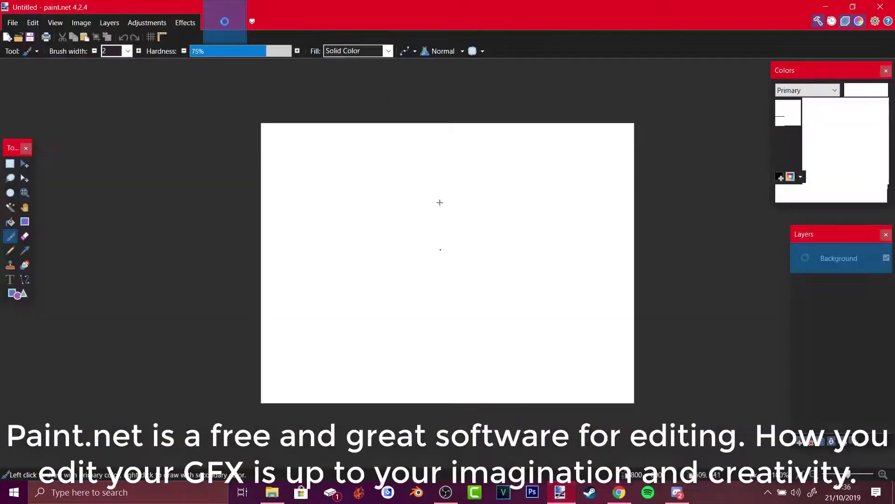
Open the rendered image wfawaf.png in paint.net
{"action": "left_click", "coordinate": [18, 36]}
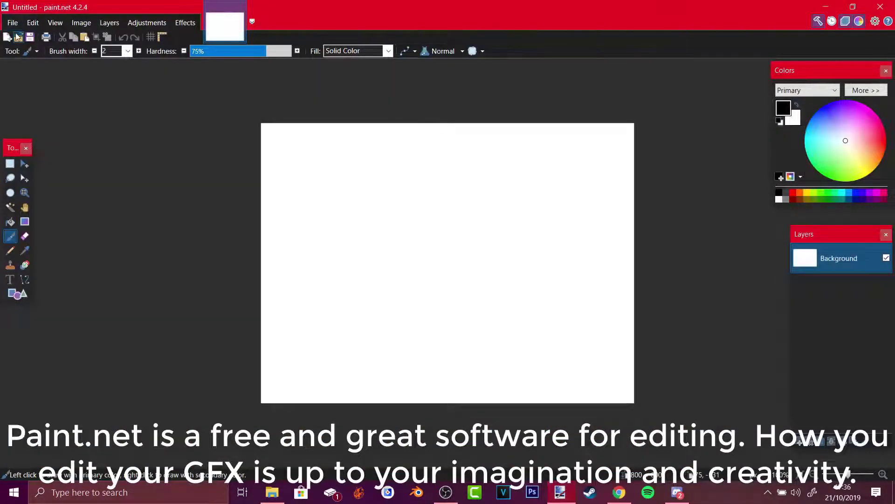
{"action": "left_click", "coordinate": [396, 115]}
{"action": "double_click", "coordinate": [396, 115]}
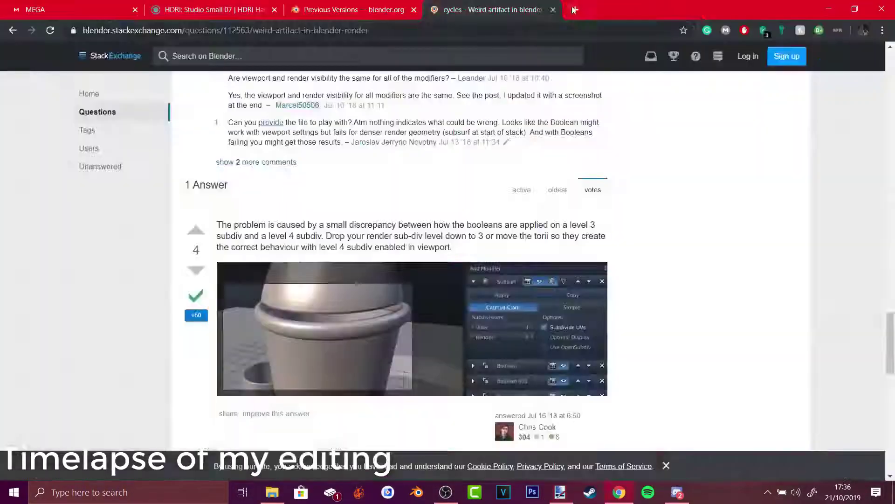
Switch to the browser and search images for "area 51 background", changing the query to "area 51 night"
{"action": "type", "text": "area 51 background"}
{"action": "key", "text": "Return"}
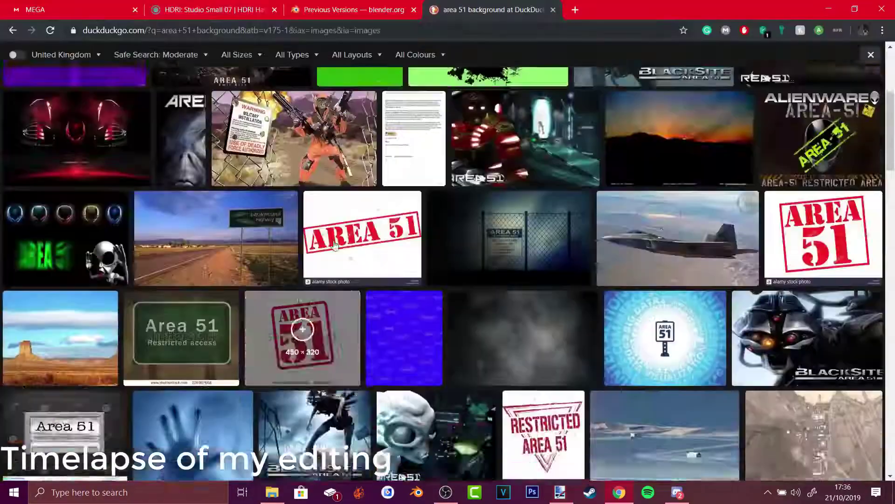
{"action": "left_click", "coordinate": [261, 64]}
{"action": "type", "text": "night"}
{"action": "key", "text": "Return"}
Preview night-time Area 51 image results and open the 2048×1152 picture in a new tab
{"action": "left_click", "coordinate": [336, 214]}
{"action": "left_click", "coordinate": [406, 457]}
{"action": "right_click", "coordinate": [428, 281]}
{"action": "left_click", "coordinate": [483, 371]}
{"action": "left_click", "coordinate": [469, 336]}
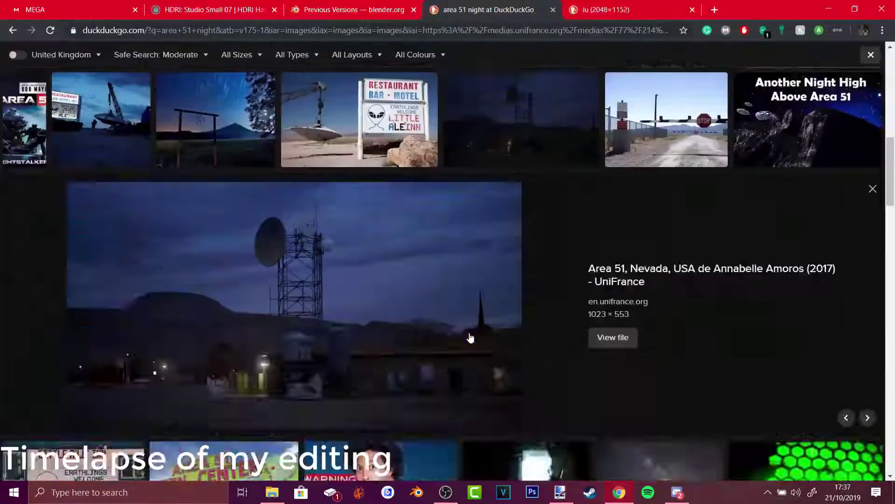
Browse more night results, change the image search to "area 51 raid" and look through its pictures for a background
{"action": "scroll", "coordinate": [446, 374], "scroll_direction": "down", "scroll_amount": 15}
{"action": "left_click", "coordinate": [450, 374]}
{"action": "scroll", "coordinate": [450, 373], "scroll_direction": "up", "scroll_amount": 20}
{"action": "double_click", "coordinate": [133, 64]}
{"action": "type", "text": "raid"}
{"action": "key", "text": "Return"}
{"action": "left_click", "coordinate": [395, 172]}
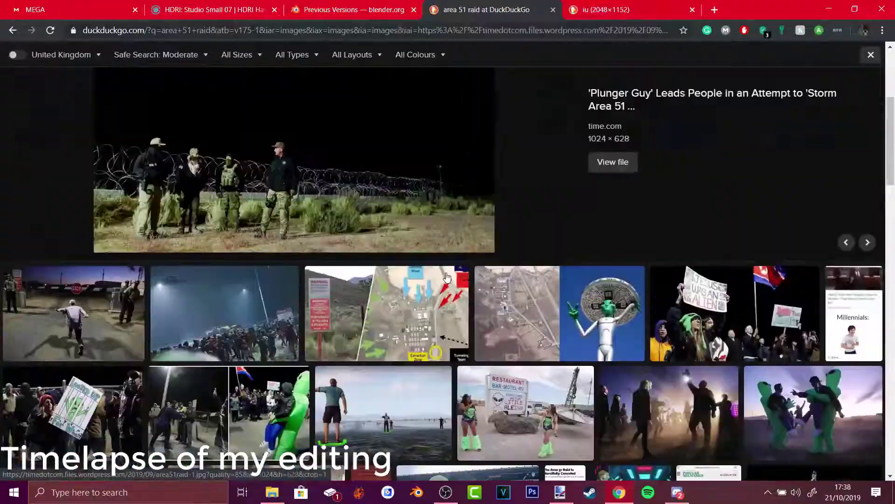
{"action": "scroll", "coordinate": [636, 189], "scroll_direction": "down", "scroll_amount": 8}
Switch to paint.net, import the Area 51 pictures as new layers and place them below the character layer
{"action": "left_click", "coordinate": [560, 492]}
{"action": "left_click", "coordinate": [110, 22]}
{"action": "left_click", "coordinate": [150, 96]}
{"action": "left_click_drag", "start_coordinate": [822, 318], "coordinate": [823, 274]}
{"action": "left_click", "coordinate": [835, 288]}
{"action": "key", "text": "ctrl+d"}
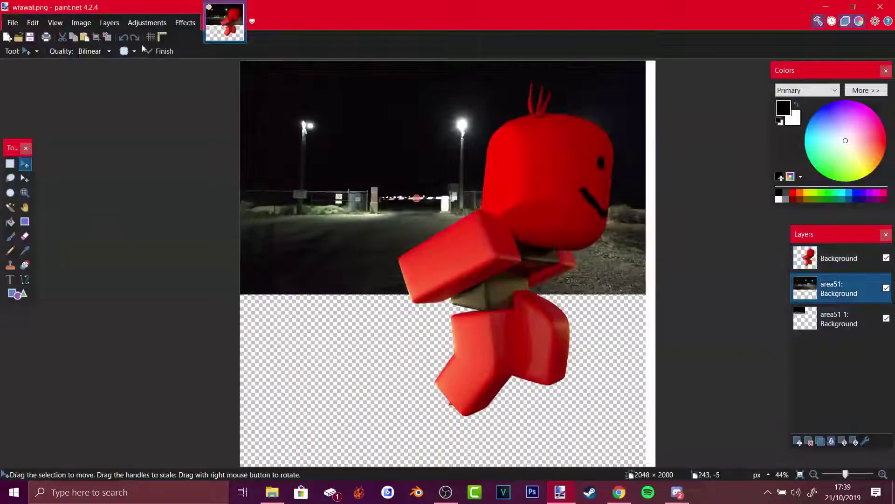
Resize the canvas to 2000 × 2000 pixels to remove the white strip along its edge
{"action": "left_click", "coordinate": [146, 22]}
{"action": "mouse_move", "coordinate": [81, 22]}
{"action": "left_click", "coordinate": [124, 68]}
{"action": "left_click", "coordinate": [10, 207]}
{"action": "left_click", "coordinate": [649, 275]}
Enlarge the area51 background layer to about 3771 × 2269 pixels and shift it sideways so it fills the canvas
{"action": "left_click_drag", "start_coordinate": [651, 294], "coordinate": [881, 466]}
{"action": "left_click_drag", "start_coordinate": [307, 236], "coordinate": [191, 236]}
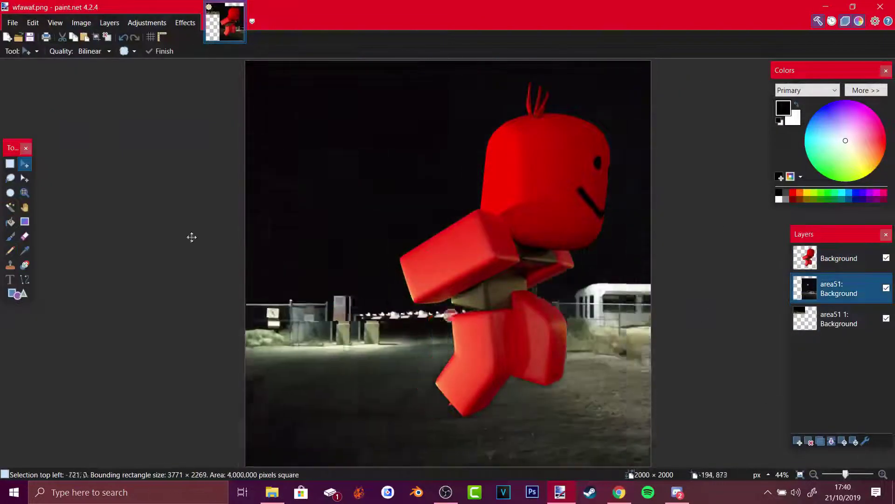
{"action": "left_click_drag", "start_coordinate": [551, 247], "coordinate": [322, 228]}
Rotate the area51 background layer by about 19° and enlarge it so it still covers the canvas
{"action": "scroll", "coordinate": [716, 351], "scroll_direction": "down", "scroll_amount": 1, "text": "ctrl"}
{"action": "left_click_drag", "start_coordinate": [611, 427], "coordinate": [653, 369]}
{"action": "left_click_drag", "start_coordinate": [655, 367], "coordinate": [713, 381]}
{"action": "mouse_move", "coordinate": [197, 116]}
{"action": "left_mouse_down"}
{"action": "mouse_move", "coordinate": [195, 124]}
{"action": "mouse_move", "coordinate": [181, 113]}
{"action": "left_mouse_up"}
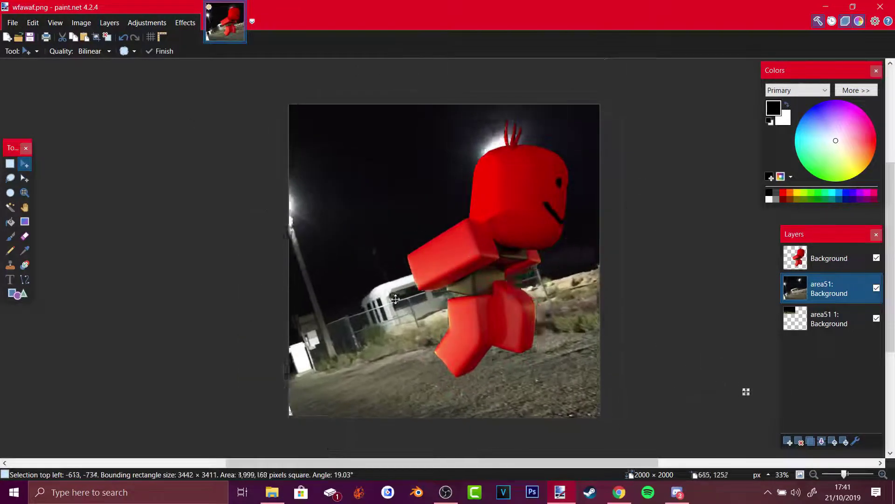
Move the character down and to the right on the canvas, and delete the unused area51 1 layer
{"action": "left_click", "coordinate": [830, 258]}
{"action": "left_click_drag", "start_coordinate": [497, 227], "coordinate": [520, 262]}
{"action": "left_click_drag", "start_coordinate": [312, 134], "coordinate": [320, 144]}
{"action": "left_click", "coordinate": [829, 318]}
{"action": "left_click", "coordinate": [799, 441]}
Darken the character layer with a Curves adjustment
{"action": "left_click", "coordinate": [830, 258]}
{"action": "left_click", "coordinate": [146, 22]}
{"action": "left_click", "coordinate": [156, 79]}
{"action": "left_click_drag", "start_coordinate": [186, 241], "coordinate": [230, 224]}
{"action": "left_click", "coordinate": [135, 160]}
{"action": "left_click", "coordinate": [194, 357]}
Apply Auto-Level to the area51 background layer
{"action": "left_click", "coordinate": [830, 288]}
{"action": "left_click", "coordinate": [147, 22]}
{"action": "left_click", "coordinate": [158, 38]}
Erase along the edges of the character's feet on the character layer
{"action": "left_click", "coordinate": [829, 258]}
{"action": "left_click", "coordinate": [147, 23]}
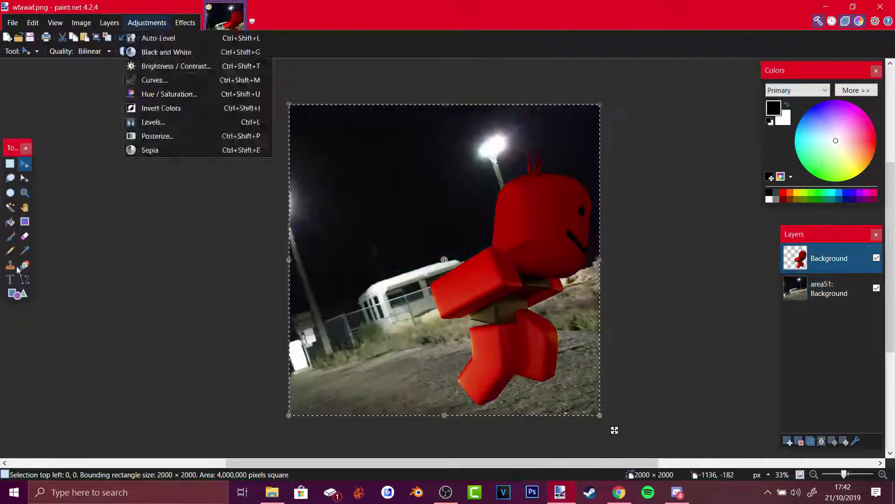
{"action": "left_click", "coordinate": [25, 236]}
{"action": "scroll", "coordinate": [507, 394], "scroll_direction": "up", "scroll_amount": 5, "text": "ctrl"}
{"action": "scroll", "coordinate": [550, 377], "scroll_direction": "down", "scroll_amount": 1, "text": "ctrl"}
{"action": "left_click_drag", "start_coordinate": [518, 377], "coordinate": [454, 387]}
{"action": "left_click_drag", "start_coordinate": [676, 316], "coordinate": [639, 327]}
{"action": "scroll", "coordinate": [479, 412], "scroll_direction": "up", "scroll_amount": 5, "text": "ctrl"}
Sample a brownish ground colour from the area51 layer for the Paintbrush, and set its hardness to 0% for the character layer
{"action": "left_click", "coordinate": [829, 289]}
{"action": "left_click", "coordinate": [24, 250]}
{"action": "left_click", "coordinate": [10, 236]}
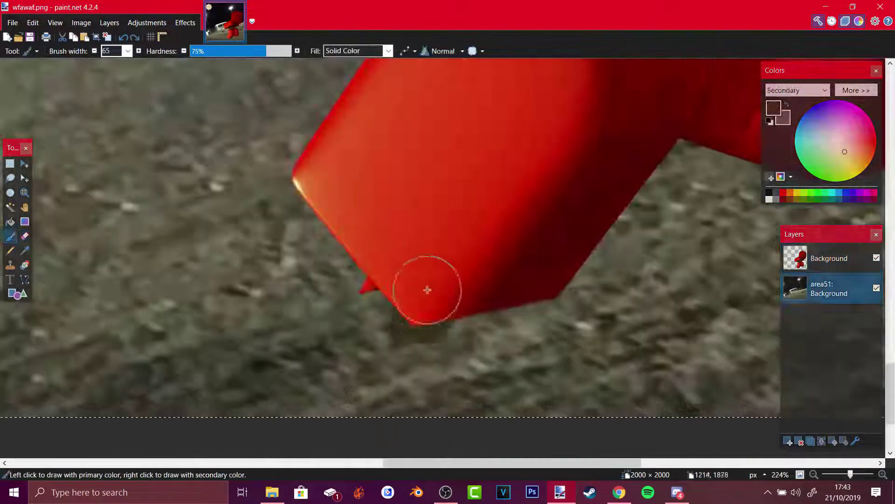
{"action": "left_click", "coordinate": [829, 258]}
{"action": "left_click_drag", "start_coordinate": [248, 52], "coordinate": [191, 51]}
Set the brush to Solid Color fill and width 18, and paint ground colour along the foot's lower edge over the bright rim and stray piece
{"action": "left_click", "coordinate": [388, 51]}
{"action": "left_click", "coordinate": [359, 134]}
{"action": "left_click", "coordinate": [388, 51]}
{"action": "left_click", "coordinate": [357, 61]}
{"action": "left_click", "coordinate": [95, 51]}
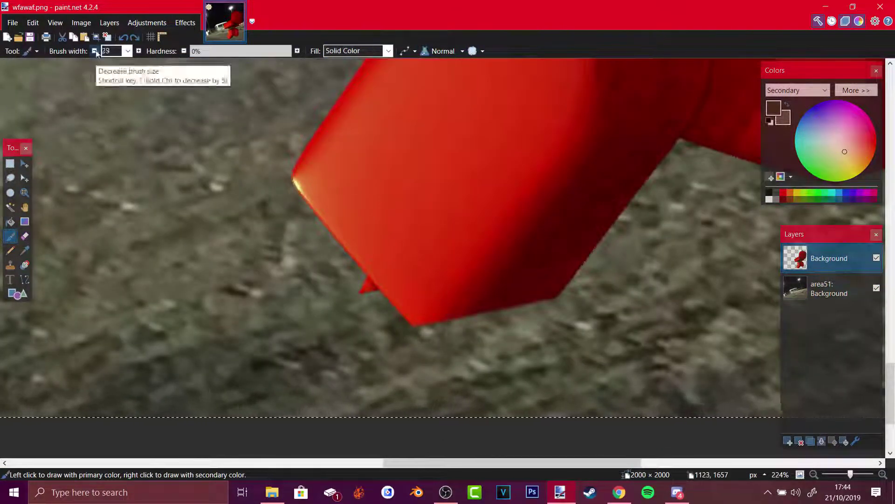
{"action": "mouse_move", "coordinate": [401, 324]}
{"action": "left_mouse_down"}
{"action": "mouse_move", "coordinate": [470, 322]}
{"action": "mouse_move", "coordinate": [395, 316]}
{"action": "mouse_move", "coordinate": [334, 242]}
{"action": "left_mouse_up"}
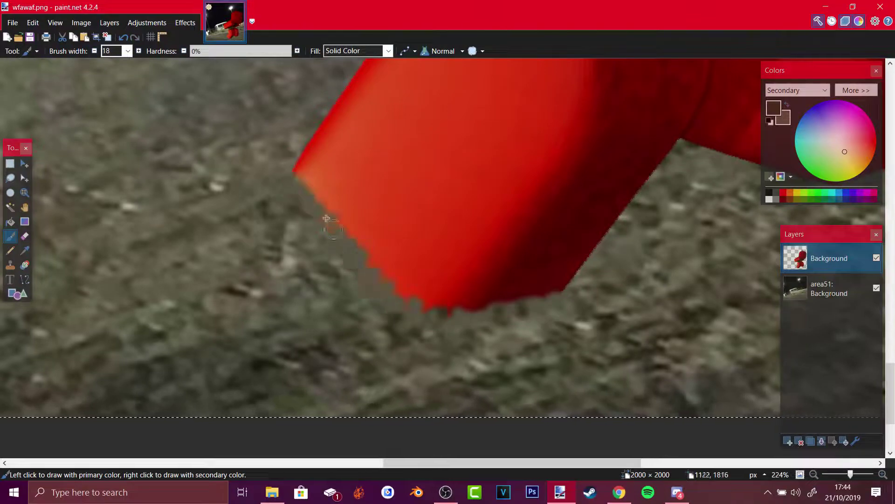
Sample a ground colour from the area51 layer and paint it along the lower edge of the character's rear foot with brush width 14
{"action": "scroll", "coordinate": [335, 242], "scroll_direction": "down", "scroll_amount": 1, "text": "ctrl"}
{"action": "left_click", "coordinate": [25, 236]}
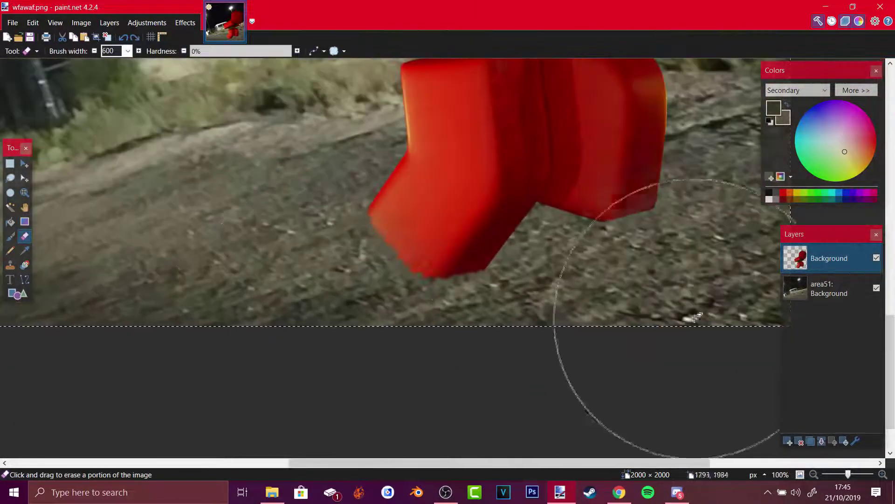
{"action": "left_click", "coordinate": [25, 251]}
{"action": "left_click", "coordinate": [829, 288]}
{"action": "left_click", "coordinate": [10, 236]}
{"action": "scroll", "coordinate": [498, 217], "scroll_direction": "up", "scroll_amount": 2, "text": "ctrl"}
{"action": "left_click", "coordinate": [829, 258]}
{"action": "mouse_move", "coordinate": [499, 216]}
{"action": "left_mouse_down"}
{"action": "mouse_move", "coordinate": [757, 234]}
{"action": "mouse_move", "coordinate": [616, 242]}
{"action": "left_mouse_up"}
{"action": "scroll", "coordinate": [615, 242], "scroll_direction": "down", "scroll_amount": 2, "text": "ctrl"}
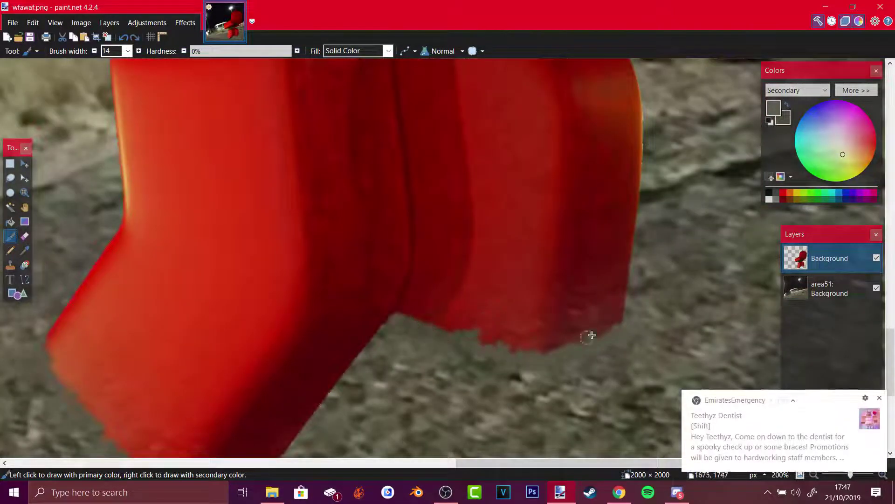
Lower the saturation of the character layer with the Hue / Saturation adjustment
{"action": "scroll", "coordinate": [602, 327], "scroll_direction": "down", "scroll_amount": 6, "text": "ctrl"}
{"action": "left_click", "coordinate": [147, 22]}
{"action": "left_click", "coordinate": [171, 94]}
{"action": "left_click_drag", "start_coordinate": [169, 245], "coordinate": [136, 246]}
{"action": "mouse_move", "coordinate": [169, 274]}
{"action": "left_mouse_down"}
{"action": "mouse_move", "coordinate": [188, 280]}
{"action": "mouse_move", "coordinate": [169, 275]}
{"action": "left_mouse_up"}
{"action": "left_click_drag", "start_coordinate": [135, 246], "coordinate": [148, 245]}
{"action": "left_click", "coordinate": [224, 299]}
Darken the character layer with a Luminosity curve by pulling the curve down at about (191, 179)
{"action": "left_click", "coordinate": [147, 23]}
{"action": "left_click", "coordinate": [152, 80]}
{"action": "left_click_drag", "start_coordinate": [266, 205], "coordinate": [250, 216]}
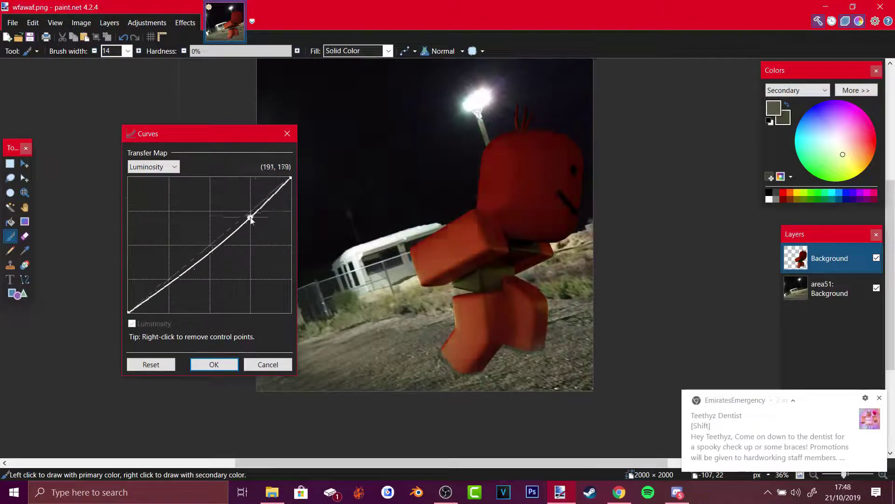
{"action": "left_click", "coordinate": [214, 364]}
Set the Paintbrush width to 1800 and make white the primary colour, with the character layer active
{"action": "scroll", "coordinate": [420, 234], "scroll_direction": "up", "scroll_amount": 2, "text": "ctrl"}
{"action": "left_click", "coordinate": [127, 51]}
{"action": "left_click", "coordinate": [120, 331]}
{"action": "left_click", "coordinate": [829, 289]}
{"action": "left_click", "coordinate": [829, 258]}
{"action": "left_click", "coordinate": [769, 199]}
Try painting soft white glows over the two street lamps with different brush widths
{"action": "left_click", "coordinate": [128, 51]}
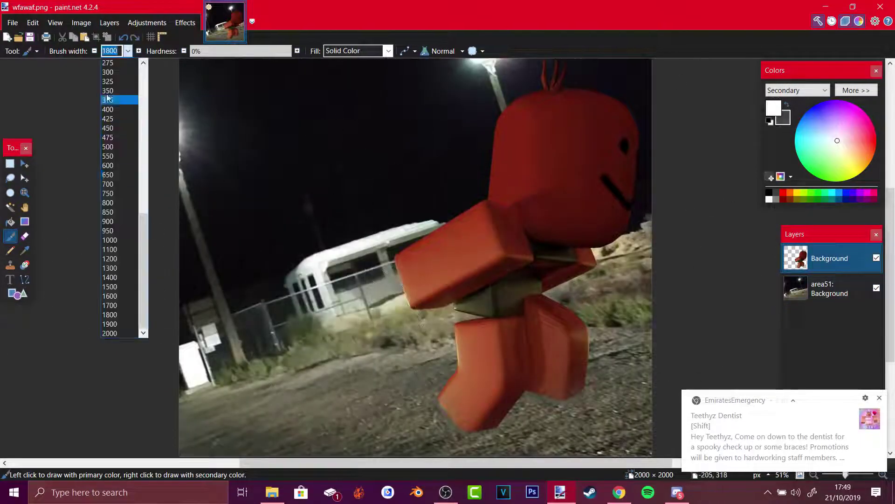
{"action": "scroll", "coordinate": [537, 184], "scroll_direction": "down", "scroll_amount": 2, "text": "ctrl"}
{"action": "scroll", "coordinate": [537, 184], "scroll_direction": "up", "scroll_amount": 3, "text": "ctrl"}
{"action": "left_click", "coordinate": [135, 233]}
{"action": "left_click", "coordinate": [522, 132]}
{"action": "key", "text": "ctrl+z"}
{"action": "key", "text": "ctrl+z"}
{"action": "left_click", "coordinate": [127, 51]}
{"action": "left_click", "coordinate": [112, 222]}
{"action": "scroll", "coordinate": [525, 153], "scroll_direction": "up", "scroll_amount": 5}
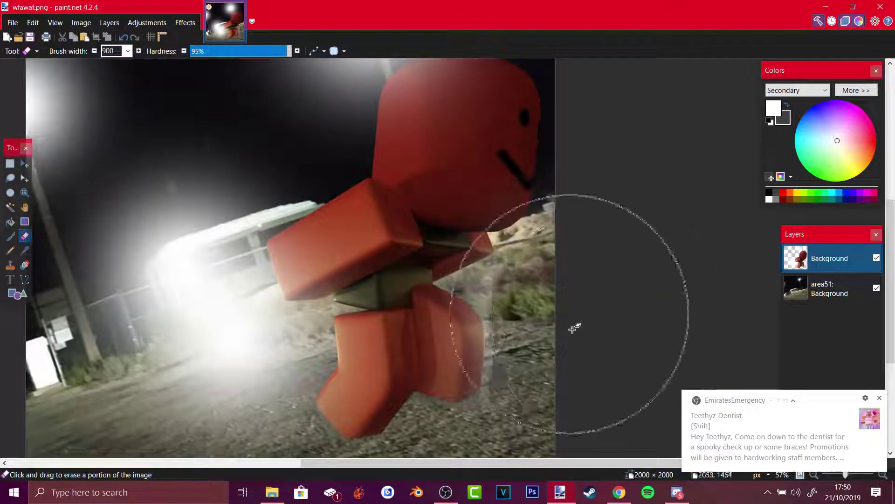
Try trimming the white glows with the Magic Wand and a 250-wide Eraser at 95% hardness, and undo the edits
{"action": "left_click", "coordinate": [10, 206]}
{"action": "left_click", "coordinate": [176, 117]}
{"action": "key", "text": "ctrl+d"}
{"action": "scroll", "coordinate": [373, 233], "scroll_direction": "down", "scroll_amount": 1, "text": "ctrl"}
{"action": "left_click", "coordinate": [24, 236]}
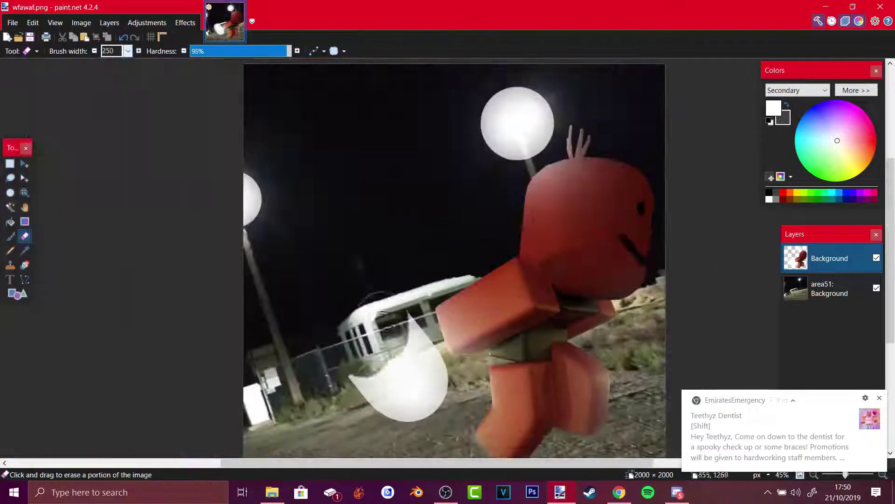
{"action": "scroll", "coordinate": [587, 160], "scroll_direction": "up", "scroll_amount": 2}
{"action": "key", "text": "ctrl+z"}
{"action": "key", "text": "ctrl+z"}
Try painting soft white glows over the lamps with the Paintbrush at width 800 and 0% hardness
{"action": "left_click", "coordinate": [11, 236]}
{"action": "left_click", "coordinate": [127, 51]}
{"action": "left_click", "coordinate": [111, 215]}
{"action": "left_click", "coordinate": [135, 215]}
{"action": "scroll", "coordinate": [414, 226], "scroll_direction": "up", "scroll_amount": 2, "text": "ctrl"}
{"action": "left_click", "coordinate": [413, 226]}
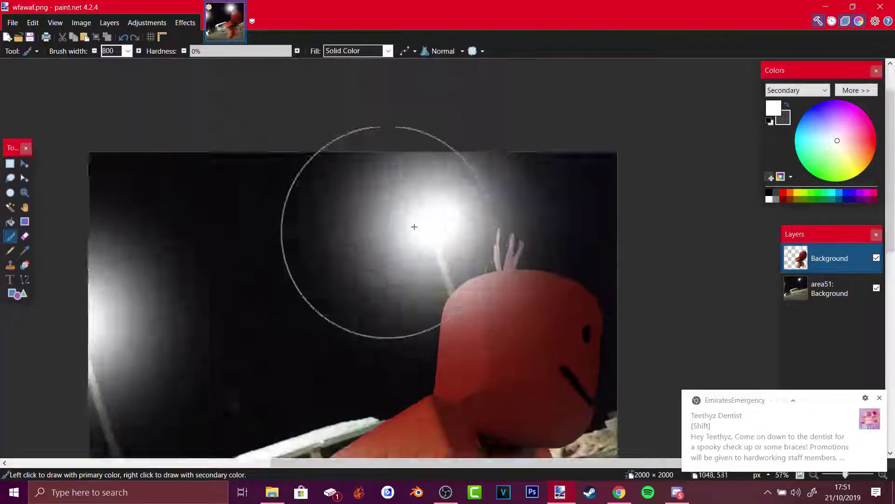
Try isolating the character's hair strands from the lamp glow with the Magic Wand
{"action": "left_click", "coordinate": [25, 236]}
{"action": "scroll", "coordinate": [414, 239], "scroll_direction": "up", "scroll_amount": 8, "text": "ctrl"}
{"action": "scroll", "coordinate": [414, 242], "scroll_direction": "down", "scroll_amount": 1, "text": "ctrl"}
{"action": "left_click", "coordinate": [10, 236]}
{"action": "left_click", "coordinate": [11, 208]}
{"action": "left_click", "coordinate": [10, 236]}
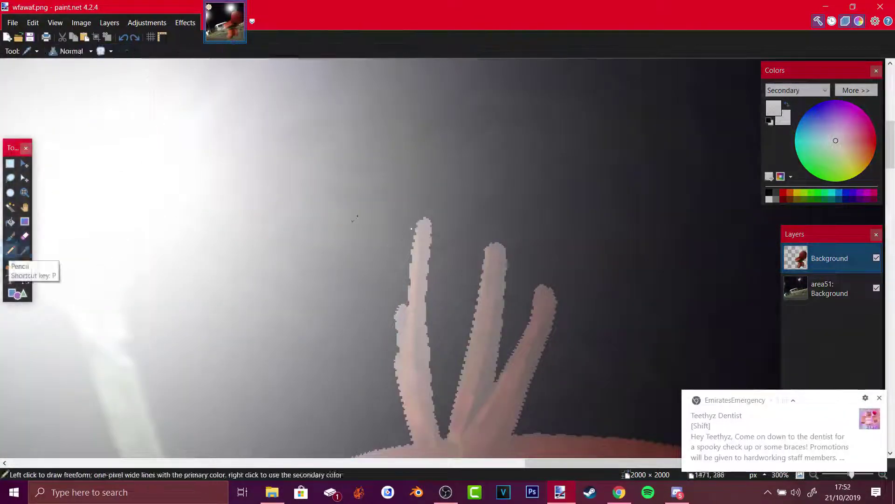
Paint soft white glows at the lamps, the van and the character's head with a Paintbrush of width 500
{"action": "scroll", "coordinate": [420, 233], "scroll_direction": "down", "scroll_amount": 8, "text": "ctrl"}
{"action": "left_click", "coordinate": [128, 51]}
{"action": "type", "text": "325"}
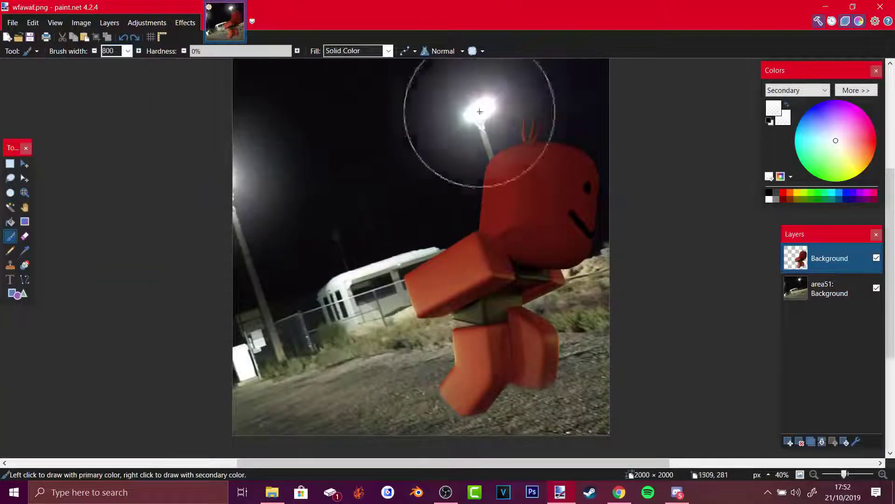
{"action": "scroll", "coordinate": [501, 144], "scroll_direction": "up", "scroll_amount": 5, "text": "ctrl"}
{"action": "scroll", "coordinate": [499, 157], "scroll_direction": "down", "scroll_amount": 4, "text": "ctrl"}
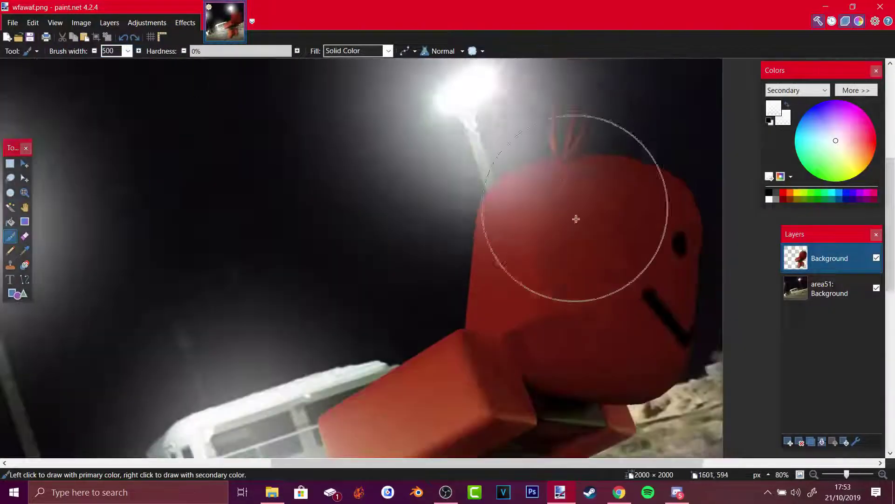
Try selecting the glow around the character with the Magic Wand at 40%, 47% and a higher tolerance, and delete the selection
{"action": "key", "text": "s"}
{"action": "left_click", "coordinate": [268, 224]}
{"action": "left_click", "coordinate": [282, 51]}
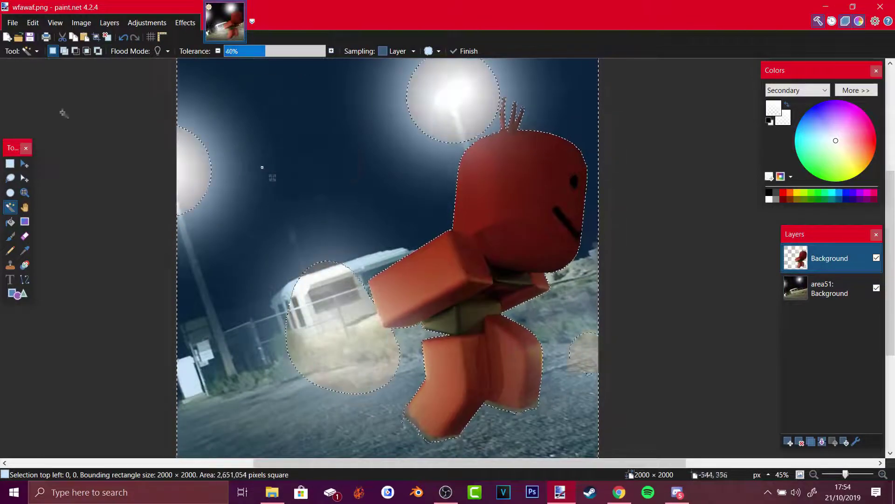
{"action": "left_click", "coordinate": [178, 169]}
{"action": "left_click", "coordinate": [300, 51]}
{"action": "left_click", "coordinate": [323, 214]}
{"action": "left_click", "coordinate": [271, 51]}
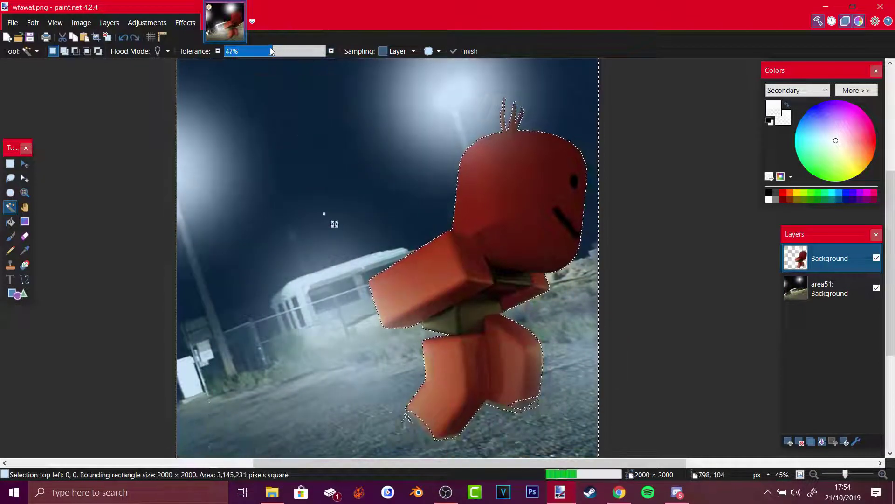
{"action": "left_click", "coordinate": [323, 51]}
{"action": "key", "text": "Delete"}
Erase the white glow over the van and ground with the Eraser at width 475 and 100% hardness
{"action": "left_click", "coordinate": [25, 236]}
{"action": "left_click_drag", "start_coordinate": [172, 108], "coordinate": [418, 73]}
{"action": "left_click_drag", "start_coordinate": [336, 326], "coordinate": [310, 329]}
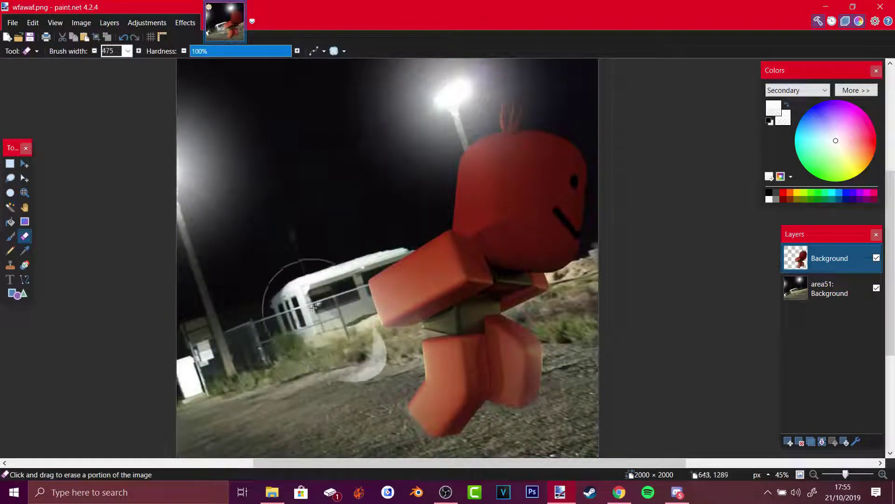
Paint soft white light onto the character's lit side and around the lamp with the Paintbrush at width 475
{"action": "key", "text": "b"}
{"action": "scroll", "coordinate": [511, 201], "scroll_direction": "up", "scroll_amount": 5, "text": "ctrl"}
{"action": "scroll", "coordinate": [511, 201], "scroll_direction": "down", "scroll_amount": 5, "text": "ctrl"}
{"action": "left_click_drag", "start_coordinate": [420, 140], "coordinate": [401, 161]}
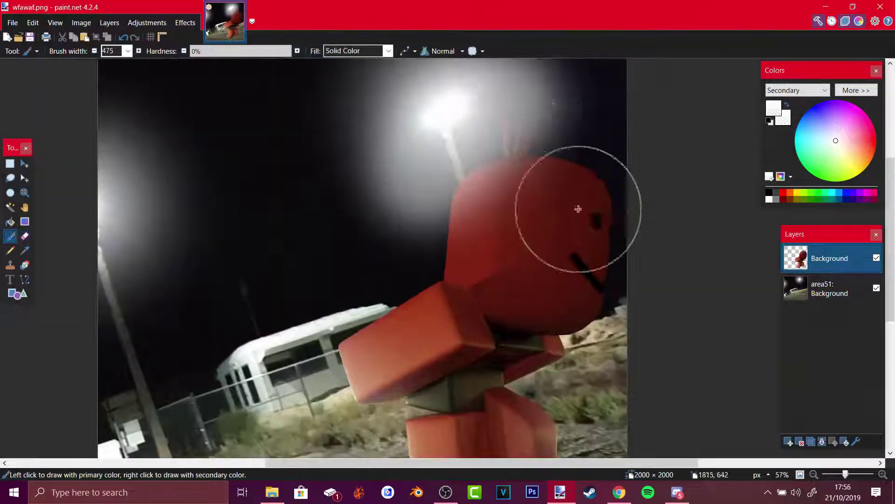
{"action": "scroll", "coordinate": [578, 208], "scroll_direction": "down", "scroll_amount": 3}
{"action": "left_click_drag", "start_coordinate": [326, 210], "coordinate": [320, 233]}
Select the white glow spilling outside the character with the Magic Wand and delete it
{"action": "scroll", "coordinate": [332, 279], "scroll_direction": "up", "scroll_amount": 3}
{"action": "left_click", "coordinate": [10, 207]}
{"action": "left_click", "coordinate": [332, 330]}
{"action": "key", "text": "Delete"}
{"action": "scroll", "coordinate": [466, 224], "scroll_direction": "up", "scroll_amount": 5, "text": "ctrl"}
{"action": "scroll", "coordinate": [539, 246], "scroll_direction": "down", "scroll_amount": 4, "text": "ctrl"}
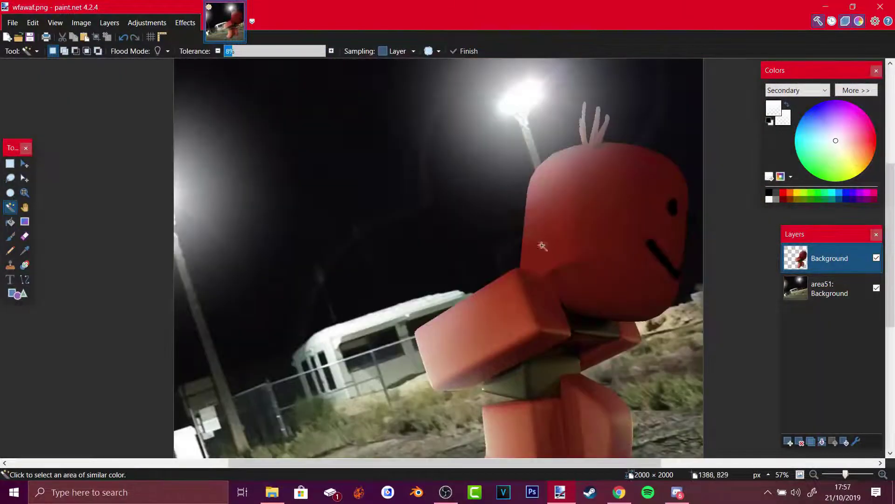
Erase the whitish fringe along the front foot with the Eraser at width 6 and 100% hardness
{"action": "scroll", "coordinate": [540, 246], "scroll_direction": "up", "scroll_amount": 1}
{"action": "left_click", "coordinate": [25, 236]}
{"action": "left_click", "coordinate": [290, 51]}
{"action": "scroll", "coordinate": [369, 256], "scroll_direction": "down", "scroll_amount": 3}
{"action": "scroll", "coordinate": [434, 399], "scroll_direction": "up", "scroll_amount": 5, "text": "ctrl"}
{"action": "double_click", "coordinate": [109, 51]}
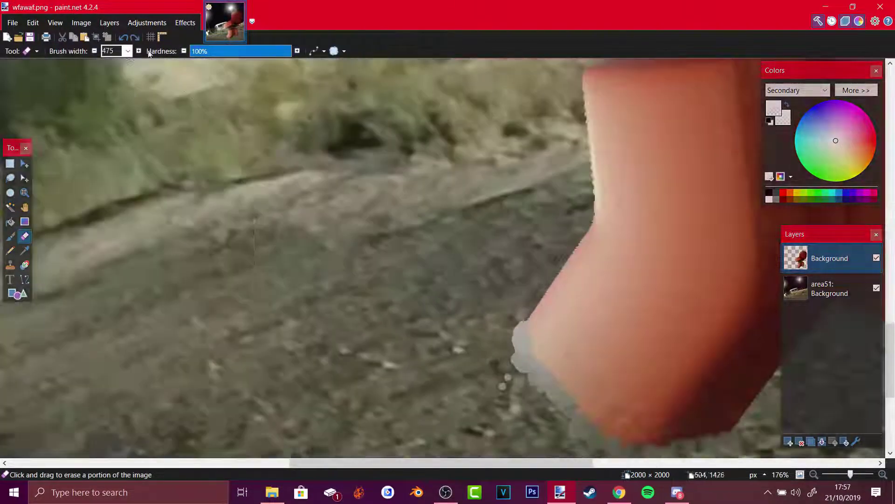
{"action": "type", "text": "6"}
{"action": "mouse_move", "coordinate": [518, 330]}
{"action": "left_mouse_down"}
{"action": "mouse_move", "coordinate": [531, 349]}
{"action": "mouse_move", "coordinate": [546, 299]}
{"action": "mouse_move", "coordinate": [542, 383]}
{"action": "left_mouse_up"}
{"action": "scroll", "coordinate": [550, 373], "scroll_direction": "down", "scroll_amount": 3}
{"action": "scroll", "coordinate": [509, 266], "scroll_direction": "down", "scroll_amount": 5, "text": "ctrl"}
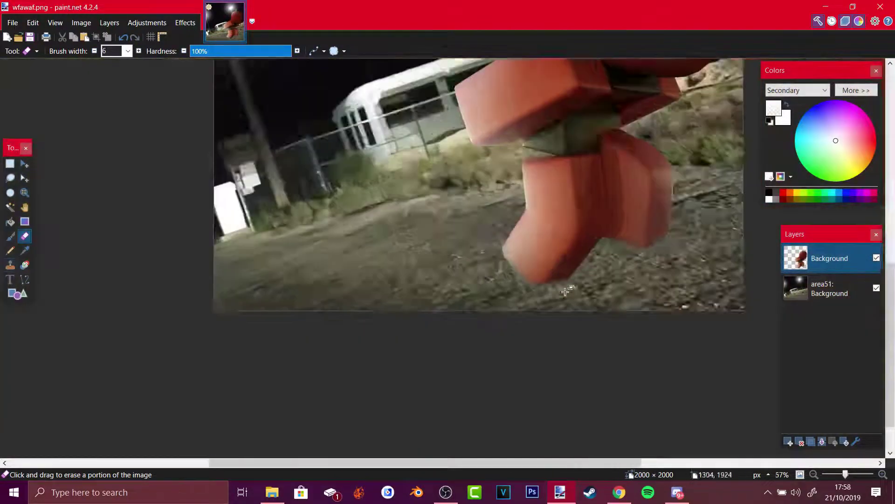
Apply a centred Motion Blur to the character layer with angle 25 and distance 11
{"action": "left_click", "coordinate": [185, 22]}
{"action": "left_click", "coordinate": [266, 79]}
{"action": "double_click", "coordinate": [255, 267]}
{"action": "type", "text": "21"}
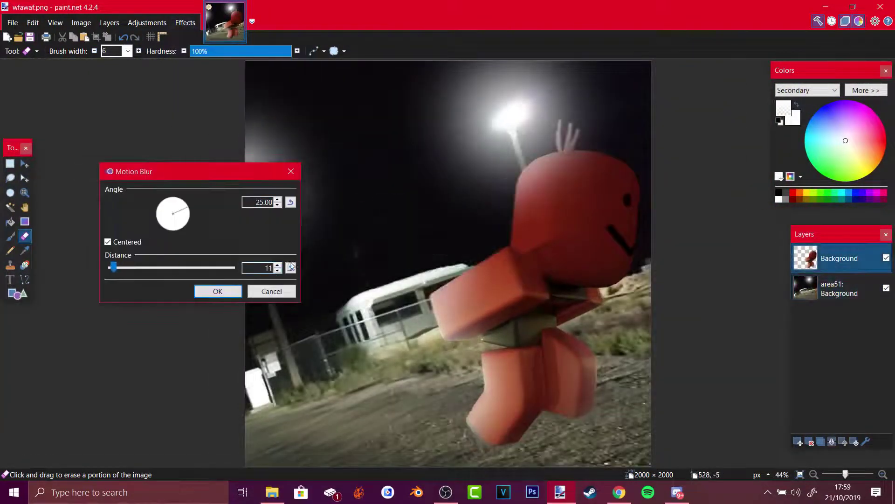
{"action": "left_click", "coordinate": [217, 291]}
Apply a Vignette with radius 2.94 and density 0.37 to the area51 background layer
{"action": "double_click", "coordinate": [840, 289]}
{"action": "left_click", "coordinate": [521, 301]}
{"action": "left_click", "coordinate": [10, 279]}
{"action": "left_click", "coordinate": [185, 23]}
{"action": "left_click", "coordinate": [308, 153]}
{"action": "left_click_drag", "start_coordinate": [128, 212], "coordinate": [194, 213]}
{"action": "left_click_drag", "start_coordinate": [211, 240], "coordinate": [164, 240]}
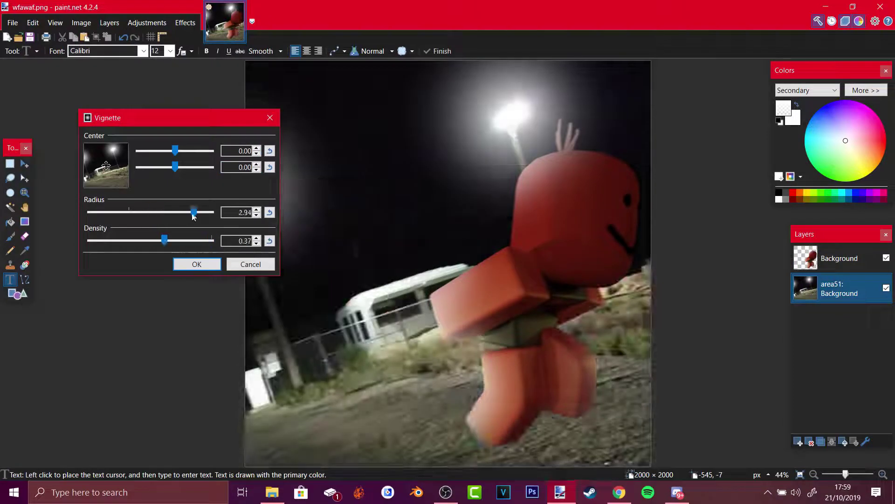
{"action": "left_click", "coordinate": [197, 264]}
Add a new layer above the character and write the watermark LATERBLOXXER on it in Montserrat
{"action": "left_click", "coordinate": [839, 258]}
{"action": "left_click", "coordinate": [798, 441]}
{"action": "left_click", "coordinate": [143, 50]}
{"action": "left_click", "coordinate": [121, 261]}
{"action": "left_click", "coordinate": [312, 392]}
{"action": "left_click", "coordinate": [170, 51]}
{"action": "type", "text": "LATERBLOXXER"}
{"action": "left_click_drag", "start_coordinate": [649, 429], "coordinate": [649, 479]}
Set the watermark's font size to 144, place it in the image's lower right corner and lower its colour's opacity
{"action": "left_click", "coordinate": [170, 51]}
{"action": "left_click_drag", "start_coordinate": [537, 459], "coordinate": [655, 473]}
{"action": "left_click", "coordinate": [866, 90]}
{"action": "left_click_drag", "start_coordinate": [850, 219], "coordinate": [827, 219]}
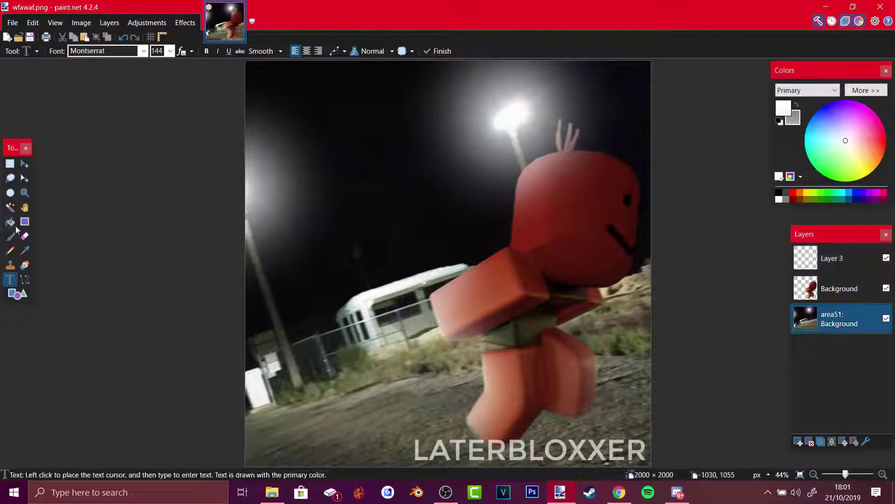
Set the Paintbrush colour to black with opacity 128 and fit the whole image in view
{"action": "key", "text": "b"}
{"action": "left_click", "coordinate": [675, 222]}
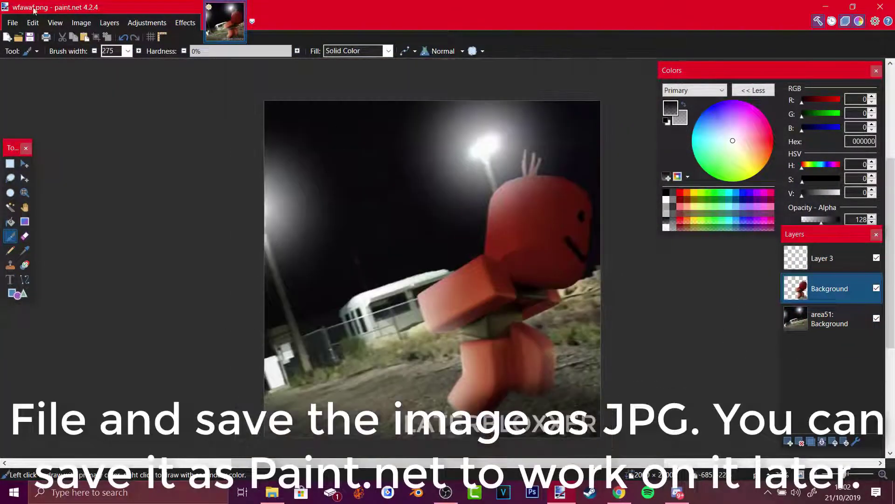
{"action": "left_click", "coordinate": [801, 475]}
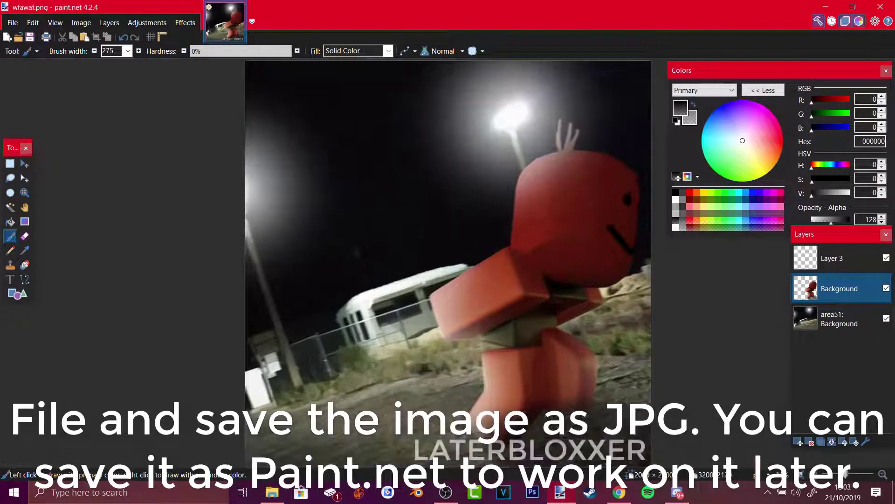
Start saving the image under a new name and create a folder named GFX 3 inside My GFXs
{"action": "left_click", "coordinate": [14, 22]}
{"action": "left_click", "coordinate": [12, 126]}
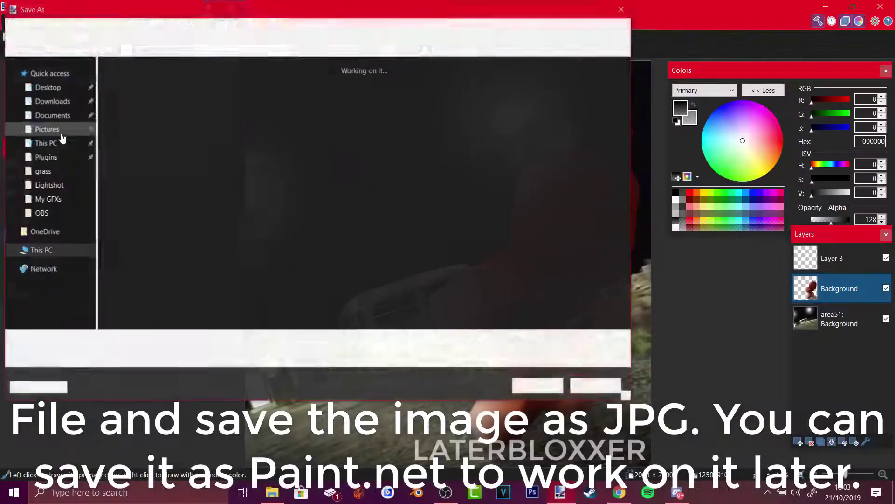
{"action": "right_click", "coordinate": [267, 262]}
{"action": "mouse_move", "coordinate": [320, 387]}
{"action": "left_click", "coordinate": [418, 390]}
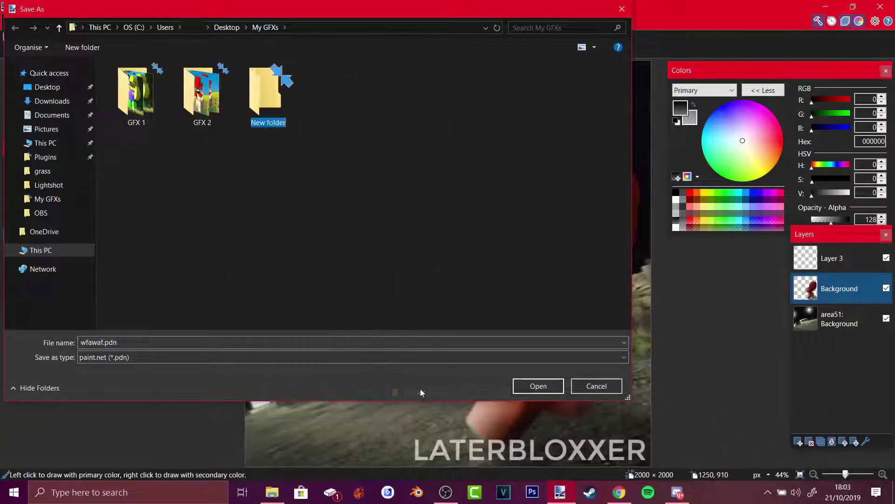
{"action": "type", "text": "GFX 3"}
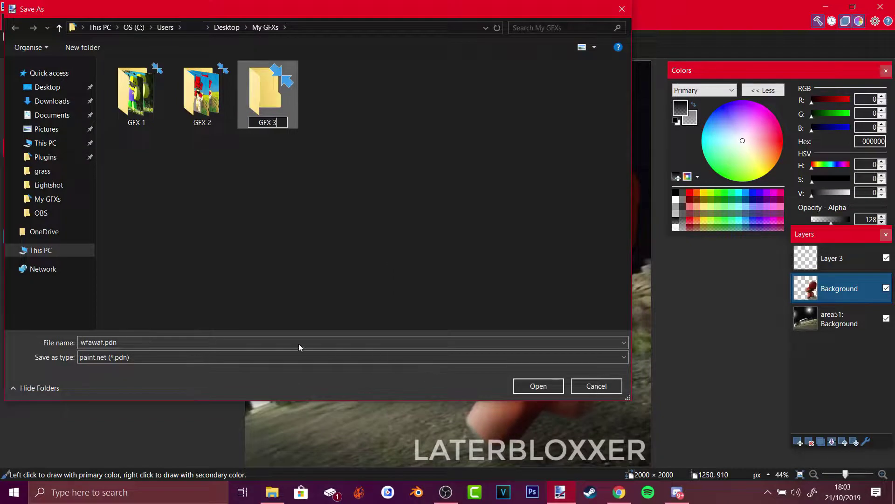
Save the image in the GFX 3 folder as Area 51 in the paint.net (*.pdn) format
{"action": "left_click", "coordinate": [185, 347]}
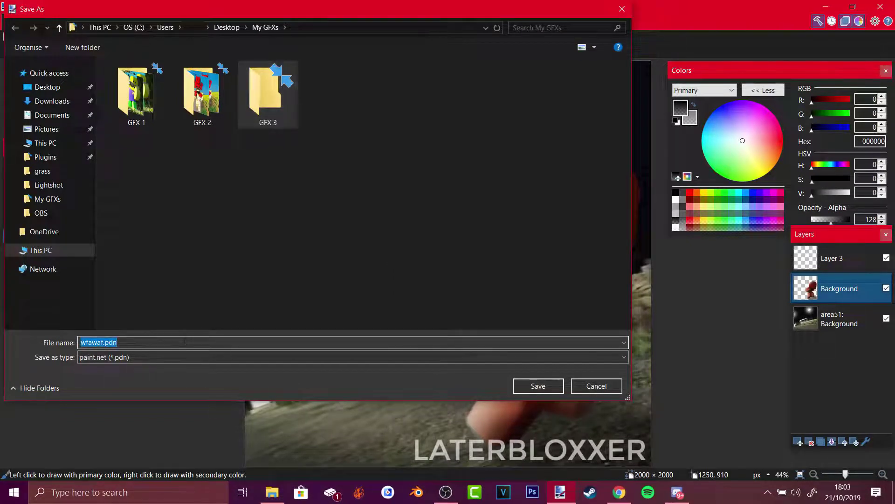
{"action": "type", "text": "Area 51"}
{"action": "left_click", "coordinate": [113, 357]}
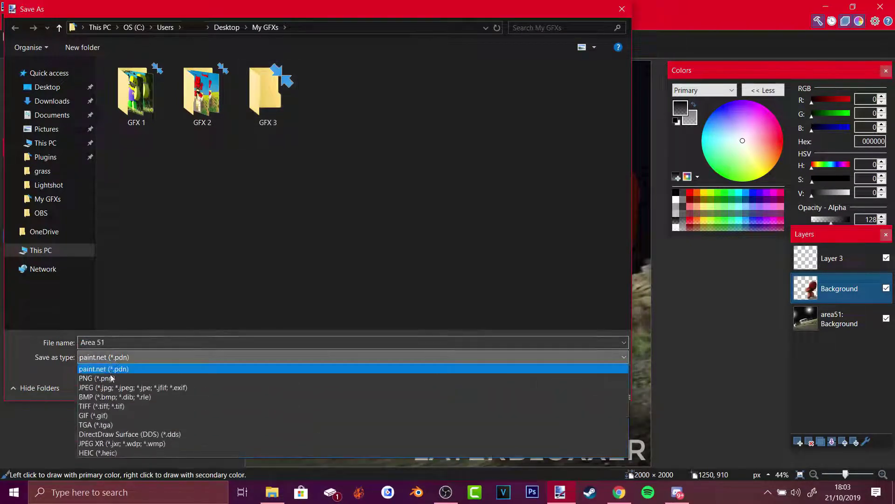
{"action": "left_click", "coordinate": [117, 388]}
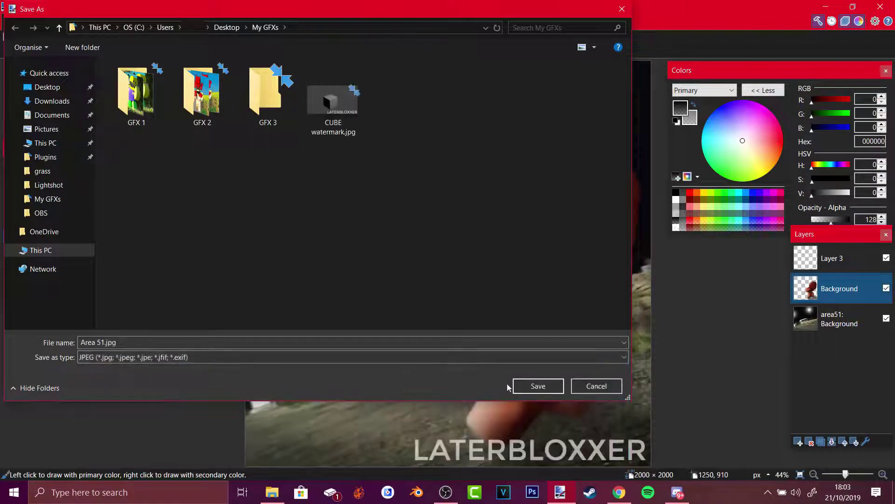
{"action": "left_click", "coordinate": [105, 358]}
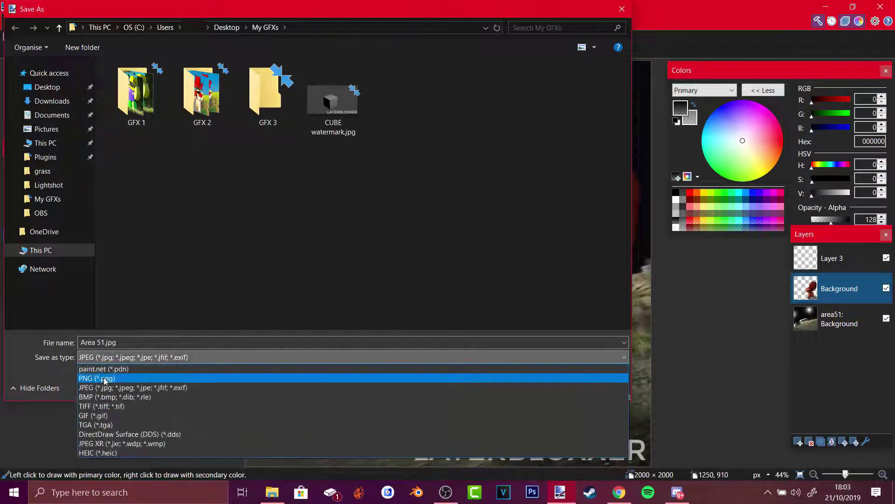
{"action": "left_click", "coordinate": [105, 366]}
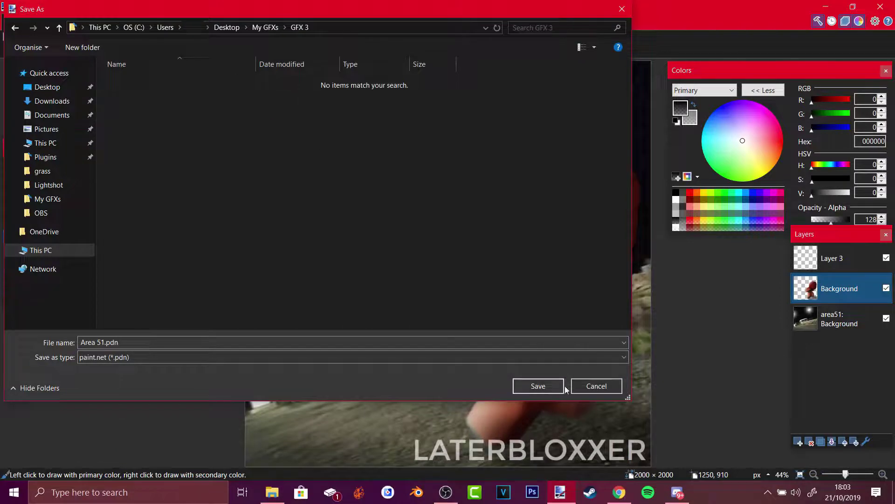
{"action": "left_click", "coordinate": [561, 385]}
Save a flattened JPEG copy as Area 51.jpg in GFX 3 with quality 100 and 4:2:2 chroma subsampling
{"action": "left_click", "coordinate": [6, 24]}
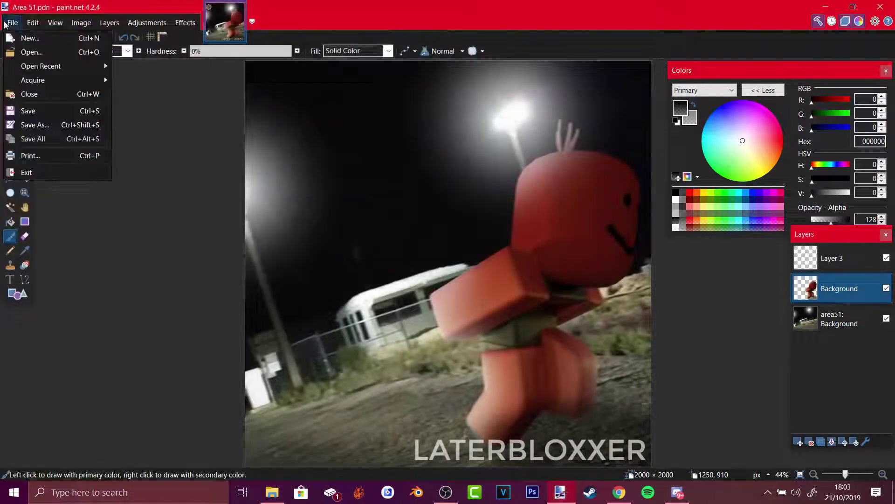
{"action": "left_click", "coordinate": [38, 124]}
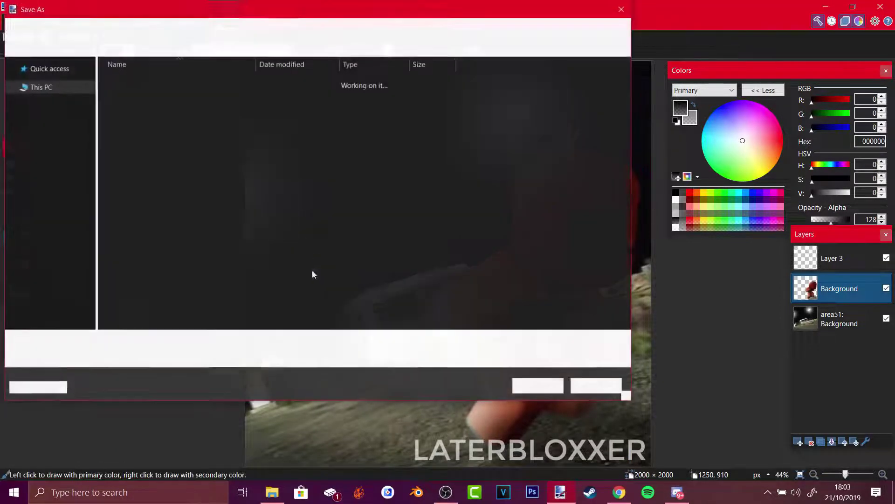
{"action": "left_click", "coordinate": [128, 357]}
{"action": "left_click", "coordinate": [539, 381]}
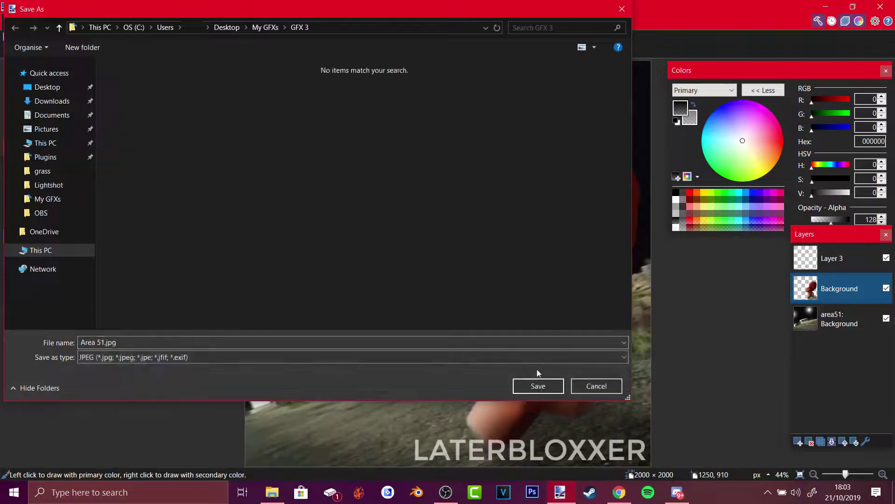
{"action": "left_click", "coordinate": [536, 385]}
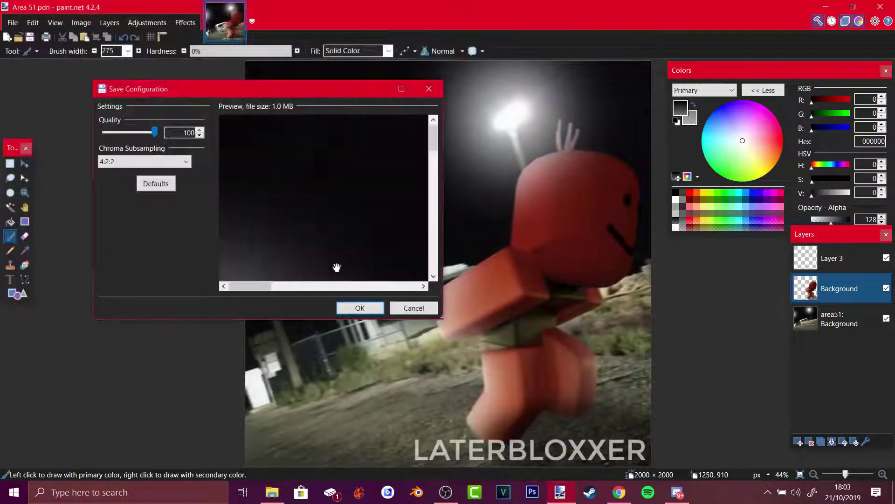
{"action": "left_click", "coordinate": [368, 308]}
{"action": "left_click", "coordinate": [467, 280]}
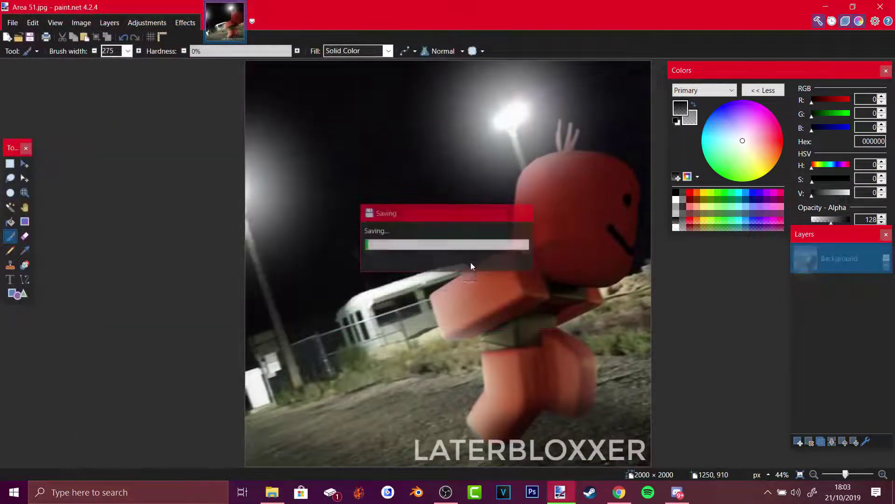